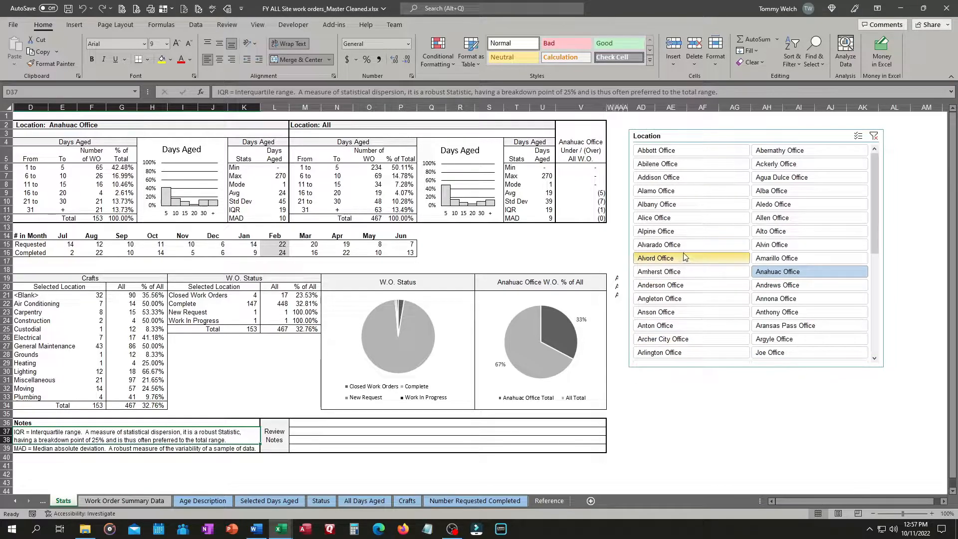
# Filter the dashboard by each office in the Location slicer, from Abbott Office through Alpine Office, to compare statistics
pyautogui.click(667, 152)
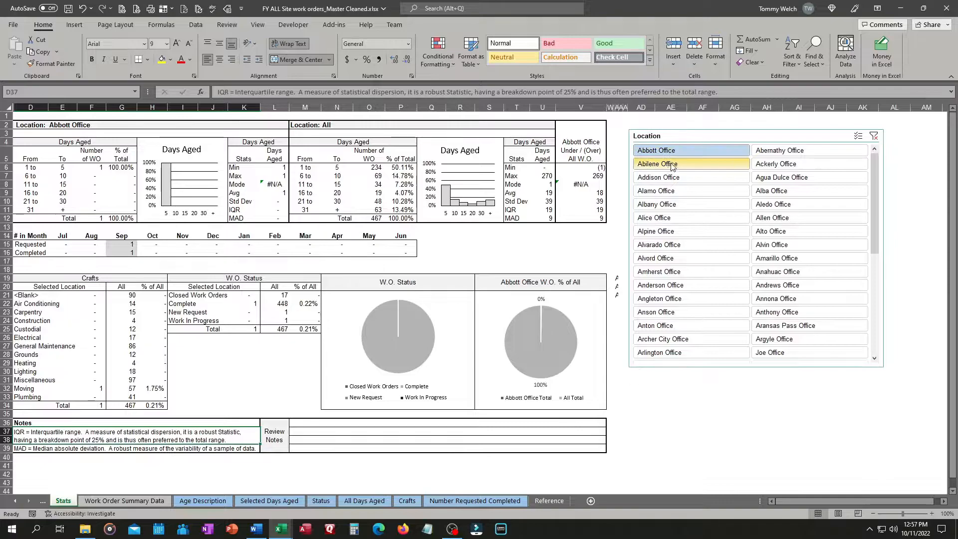
pyautogui.click(671, 165)
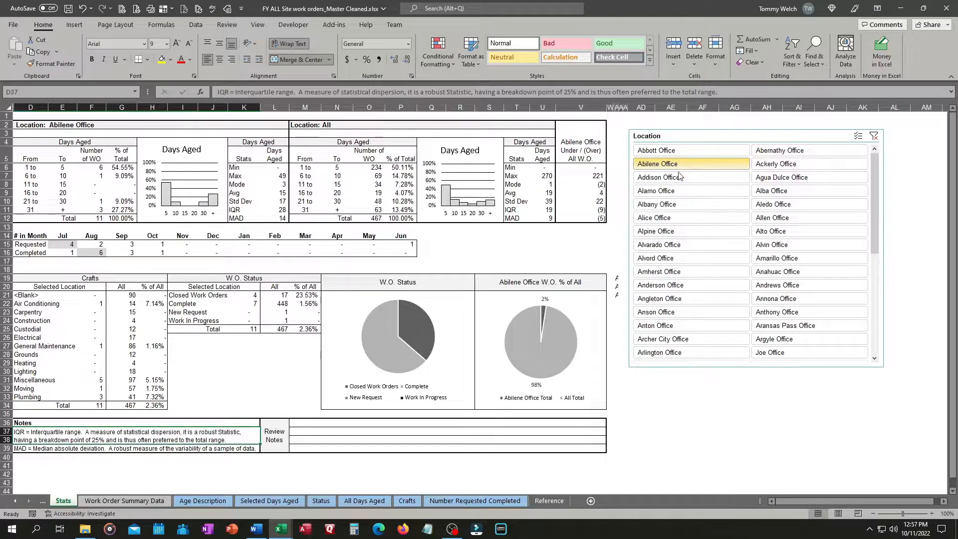
pyautogui.click(681, 179)
pyautogui.click(684, 193)
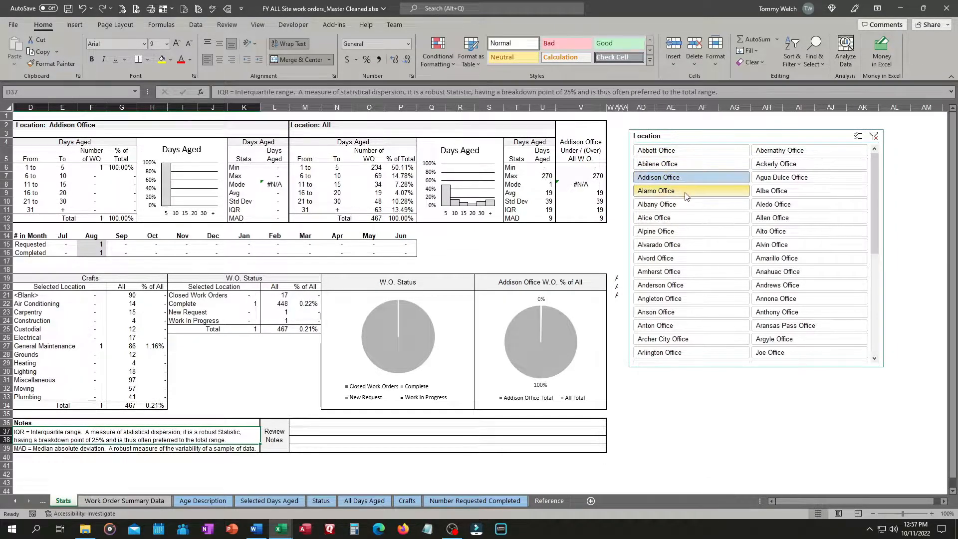
pyautogui.click(686, 202)
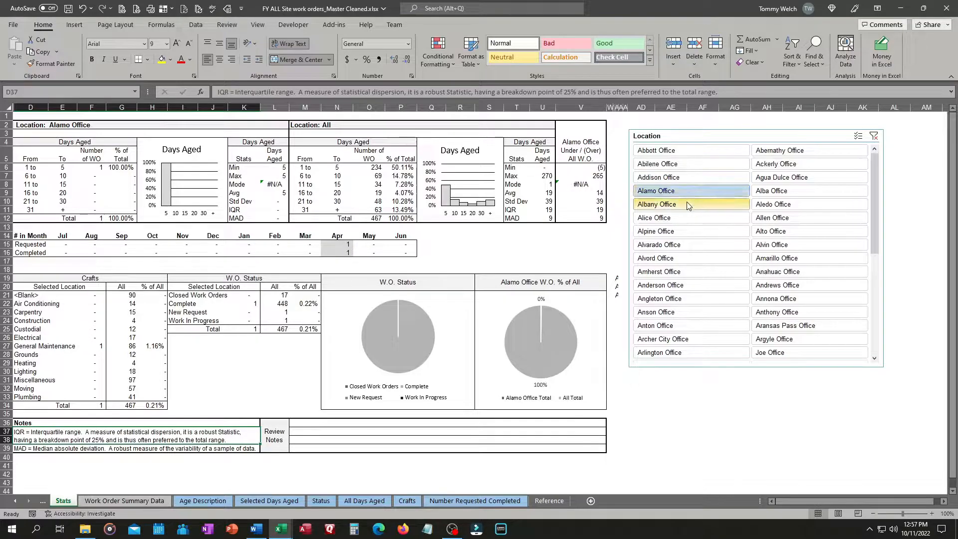
pyautogui.click(686, 220)
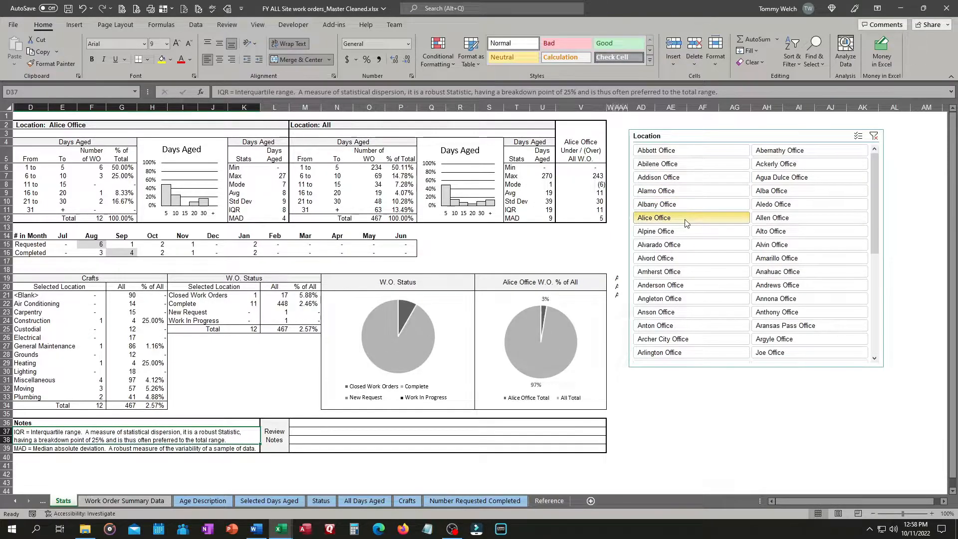
pyautogui.click(685, 232)
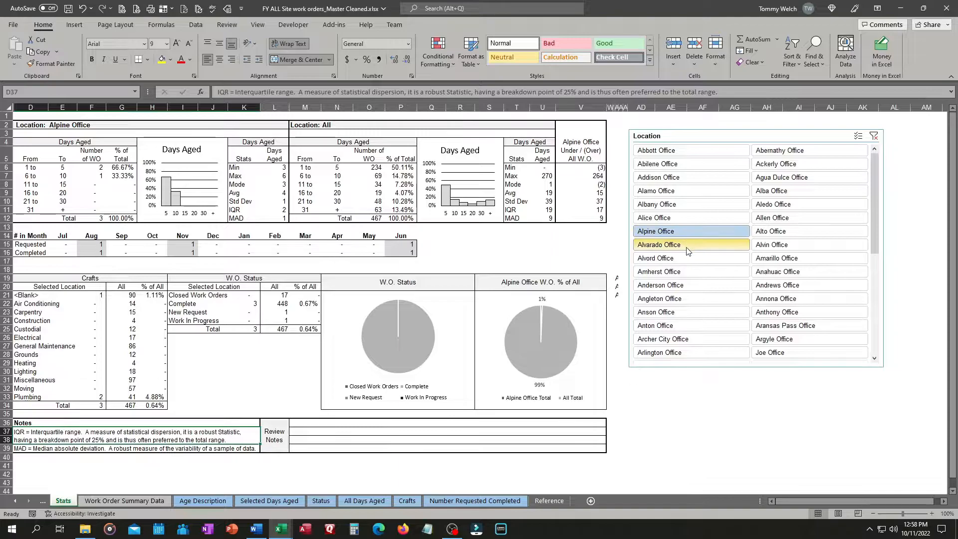
# Select the Alvarado, Alvord, Amherst and Anderson offices in the Location slicer and undo the last selection
pyautogui.click(689, 245)
pyautogui.click(693, 260)
pyautogui.click(694, 274)
pyautogui.click(697, 287)
pyautogui.hotkey('ctrl', 'z')
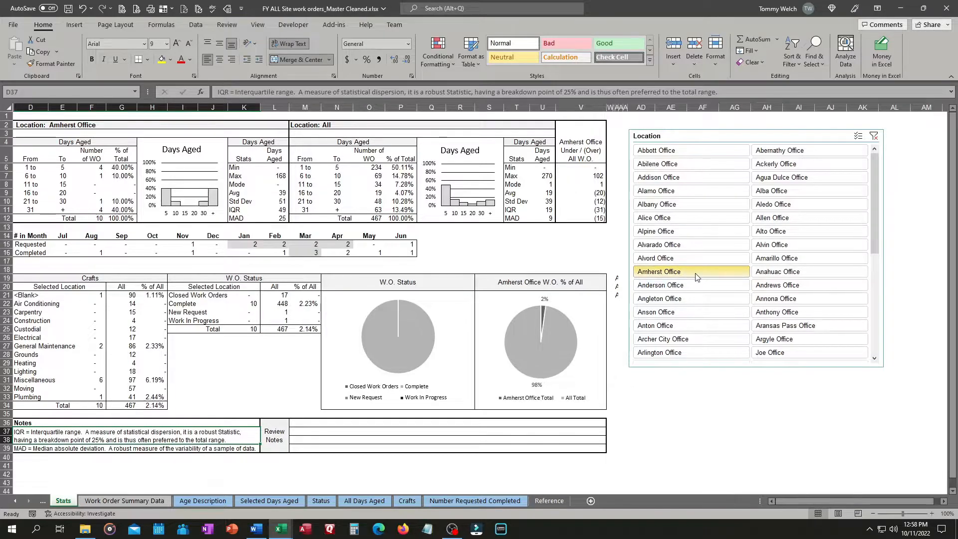
# Filter the dashboard in turn by the Angleton, Anson, Anton, Archer City and Arlington offices
pyautogui.click(698, 299)
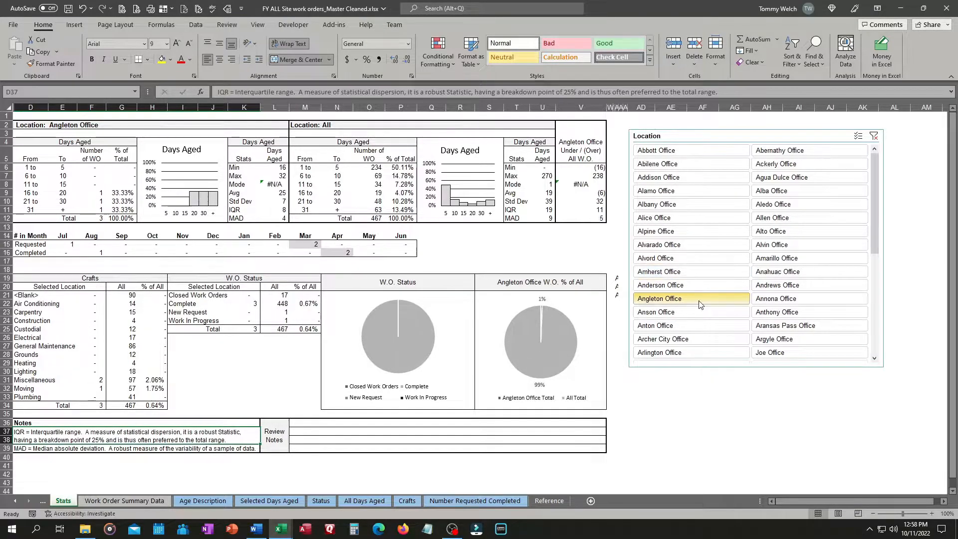
pyautogui.click(704, 313)
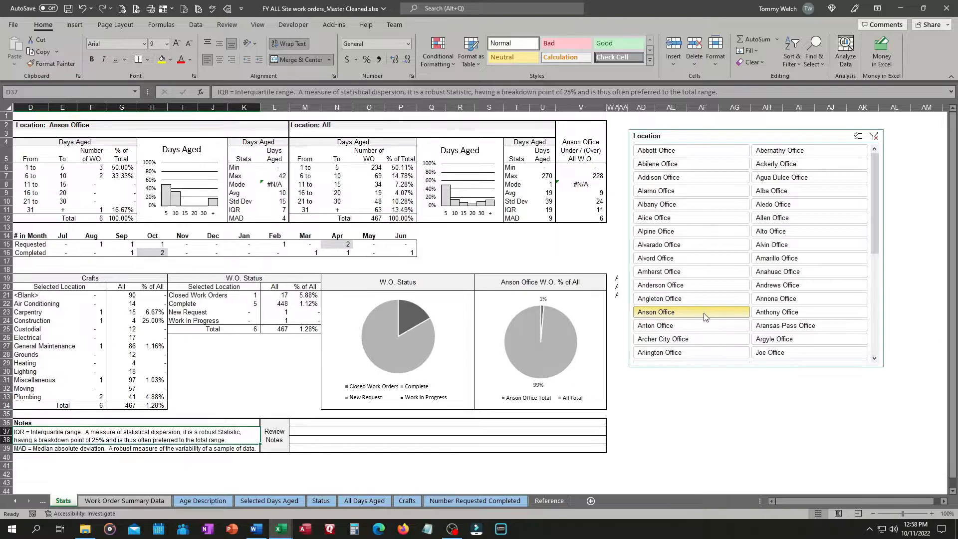
pyautogui.click(693, 326)
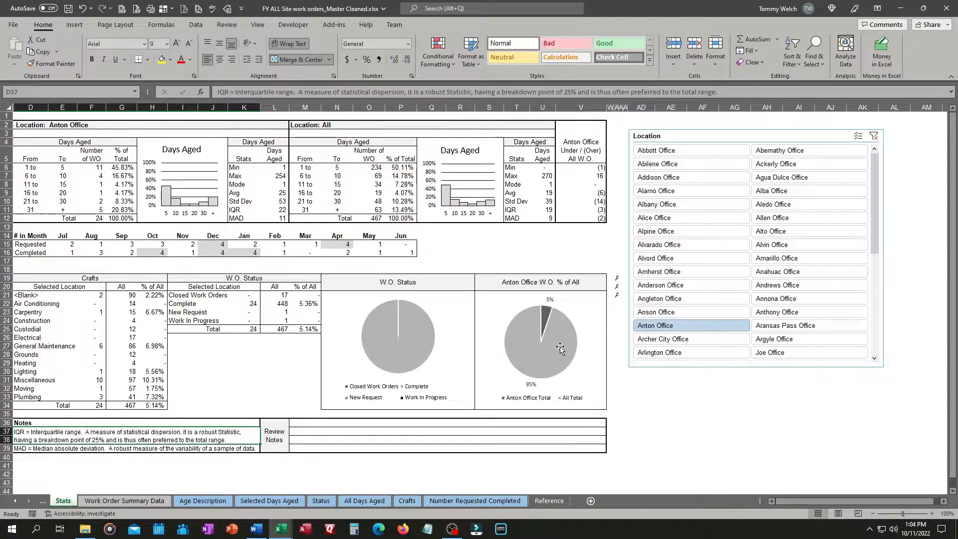
pyautogui.click(659, 340)
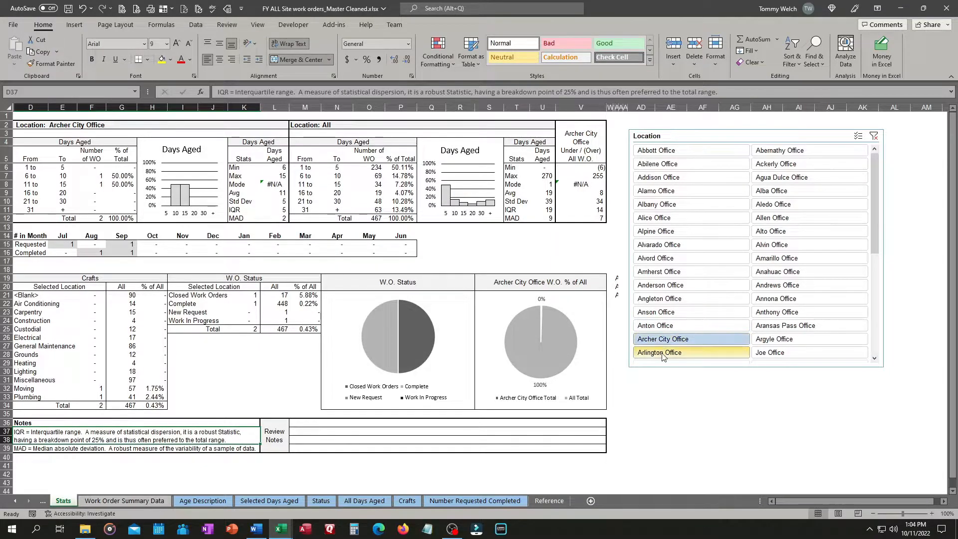
pyautogui.click(659, 352)
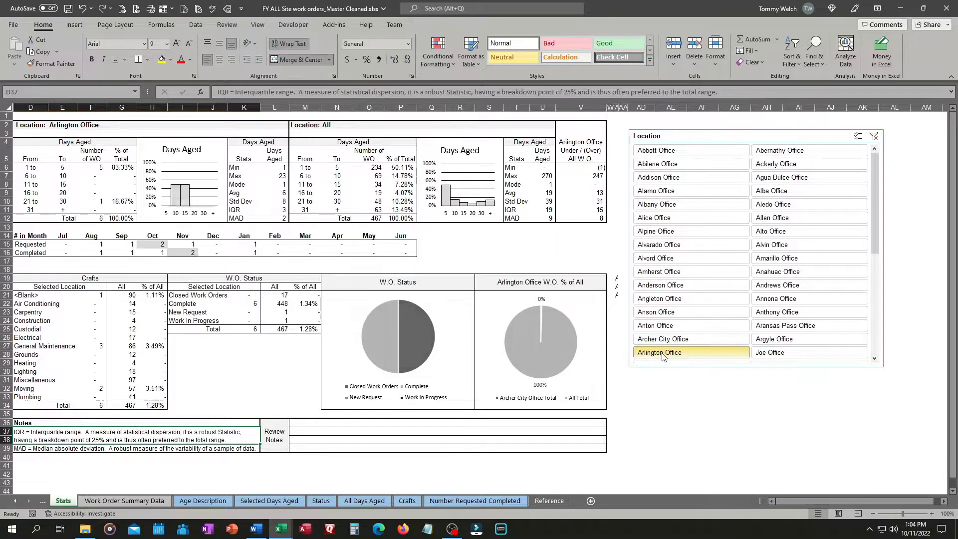
# Step through the second slicer column from Abernathy Office to Alto Office and return to Allen Office
pyautogui.click(785, 150)
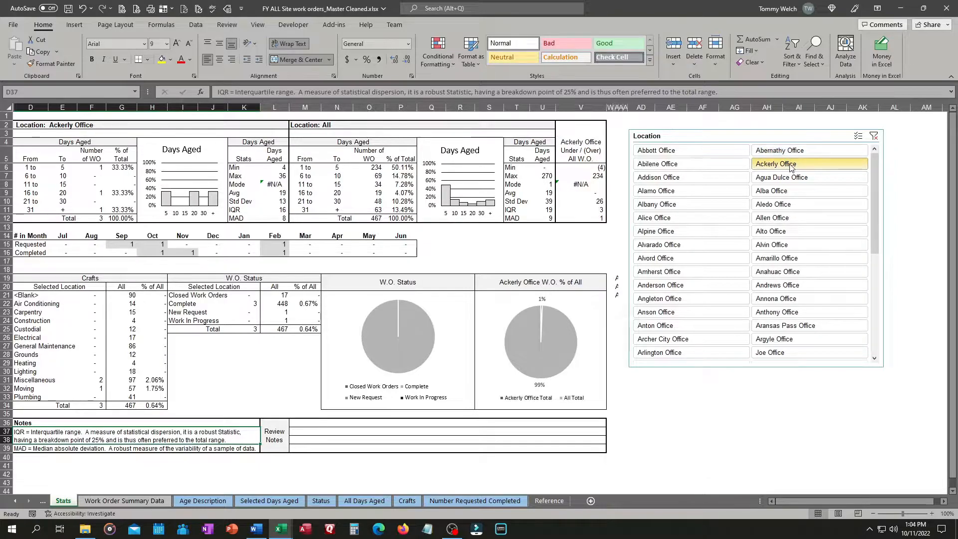
pyautogui.click(783, 178)
pyautogui.click(786, 191)
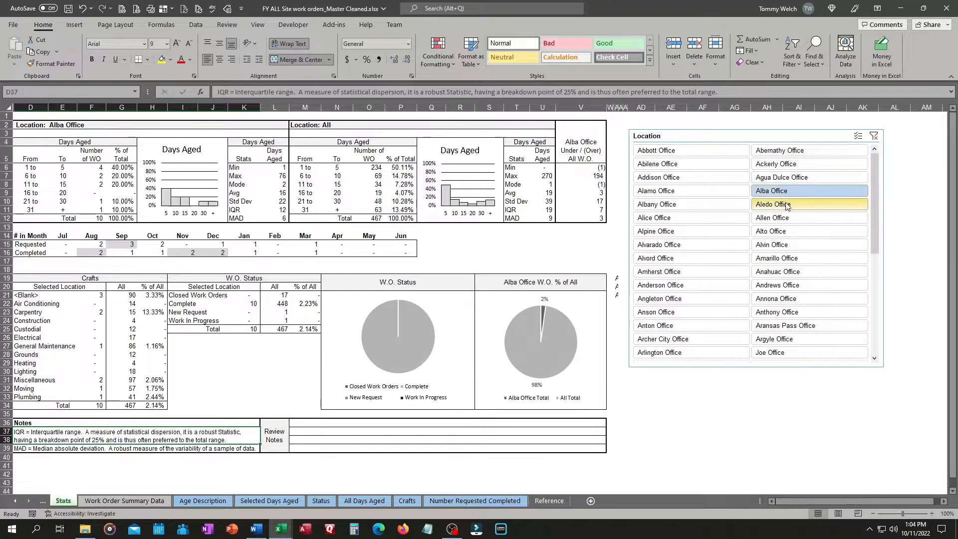
pyautogui.click(784, 205)
pyautogui.click(783, 219)
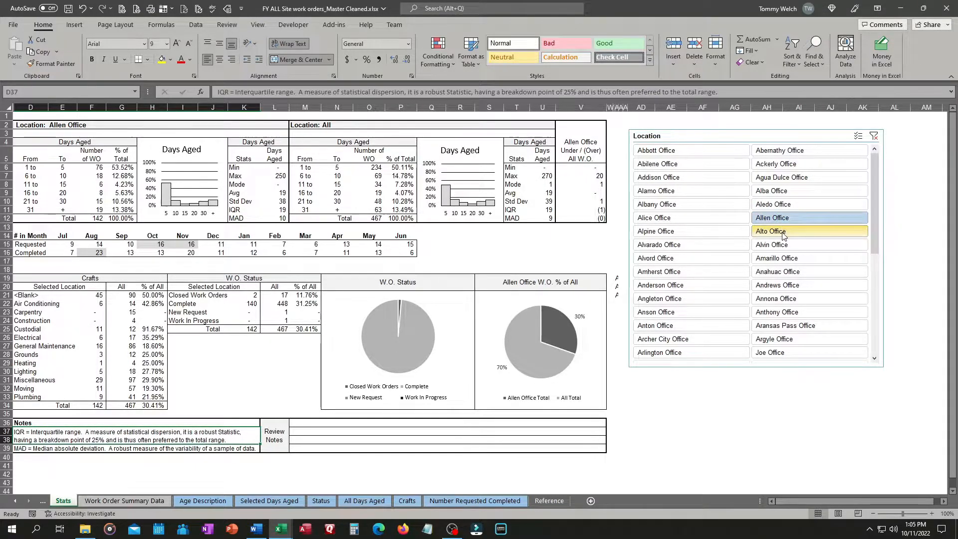
pyautogui.click(784, 232)
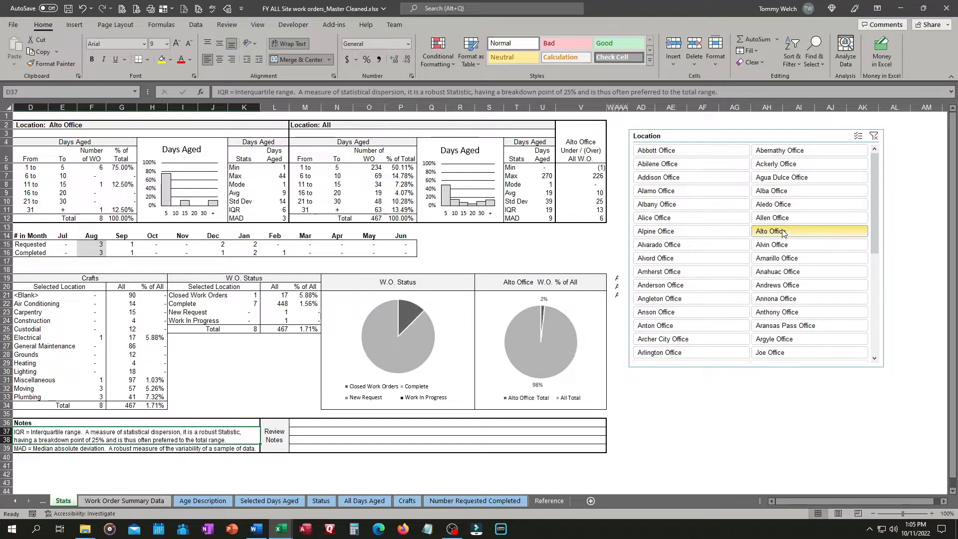
pyautogui.click(784, 218)
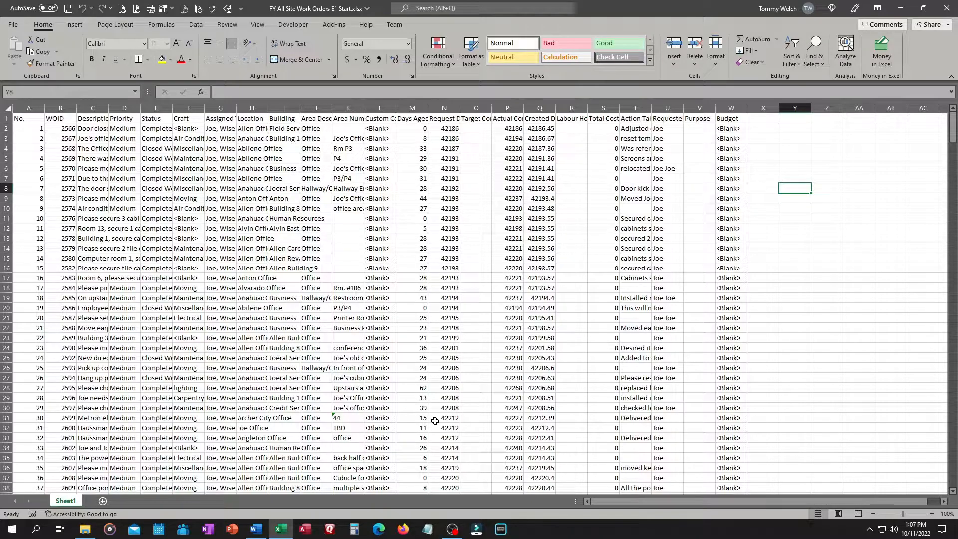
# Browse the work order records in the FY All Site Work Orders E1 Start workbook
pyautogui.click(30, 129)
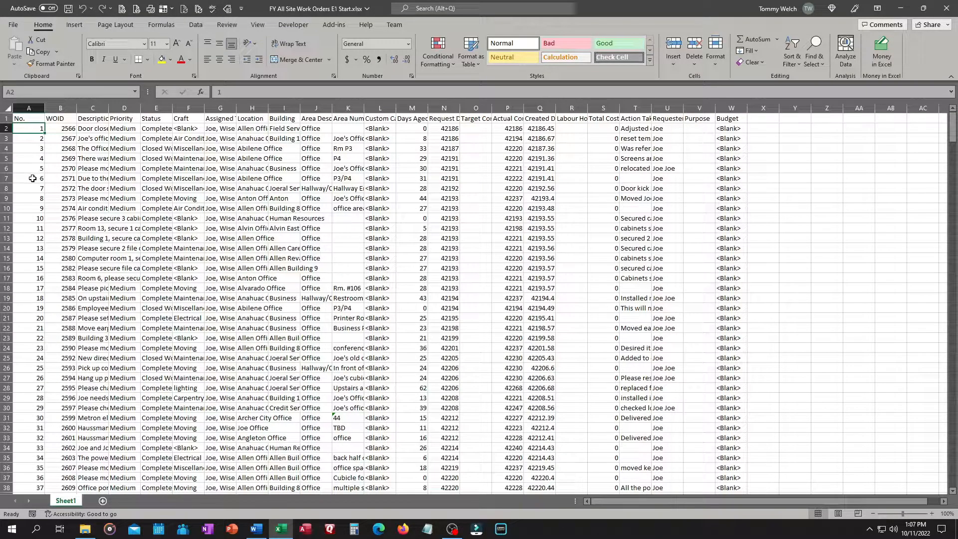
pyautogui.scroll(-20, 32, 178)
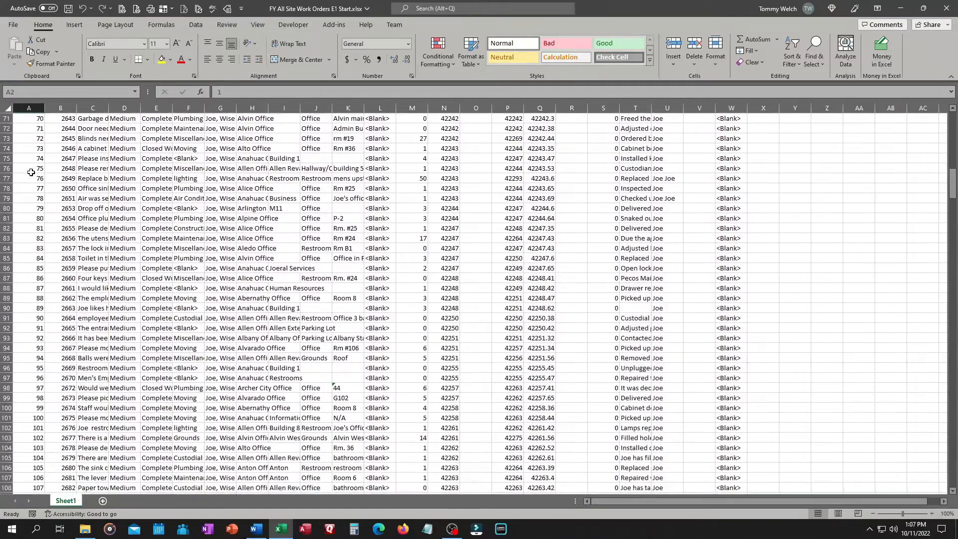
pyautogui.scroll(-10, 31, 172)
pyautogui.scroll(20, 31, 173)
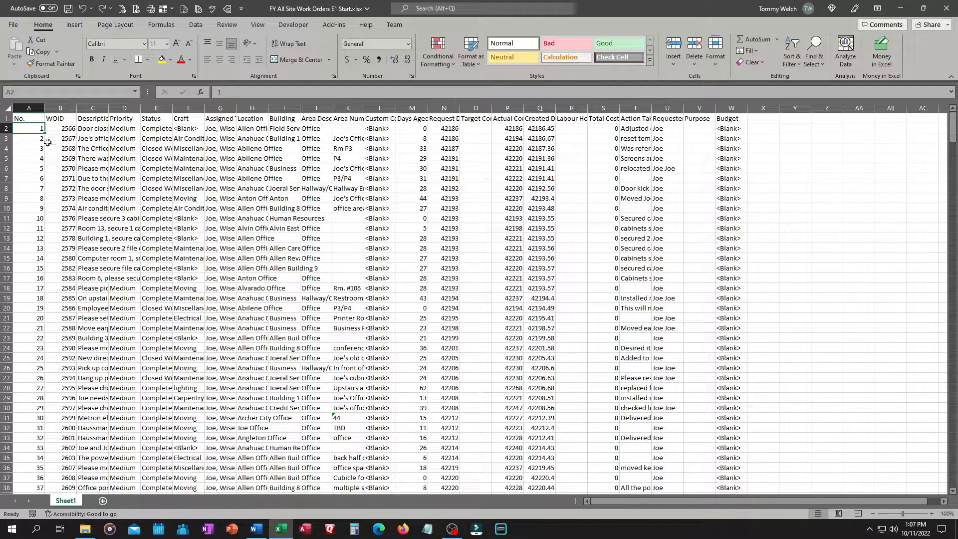
pyautogui.click(60, 128)
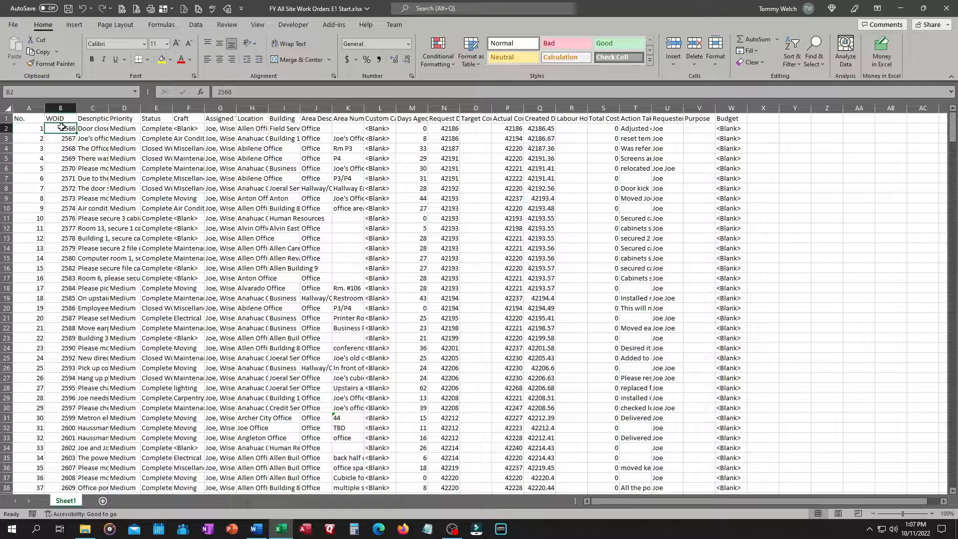
# Widen the Description column and auto-fit the Assigned To column width
pyautogui.click(93, 120)
pyautogui.moveTo(108, 106); pyautogui.dragTo(128, 106)
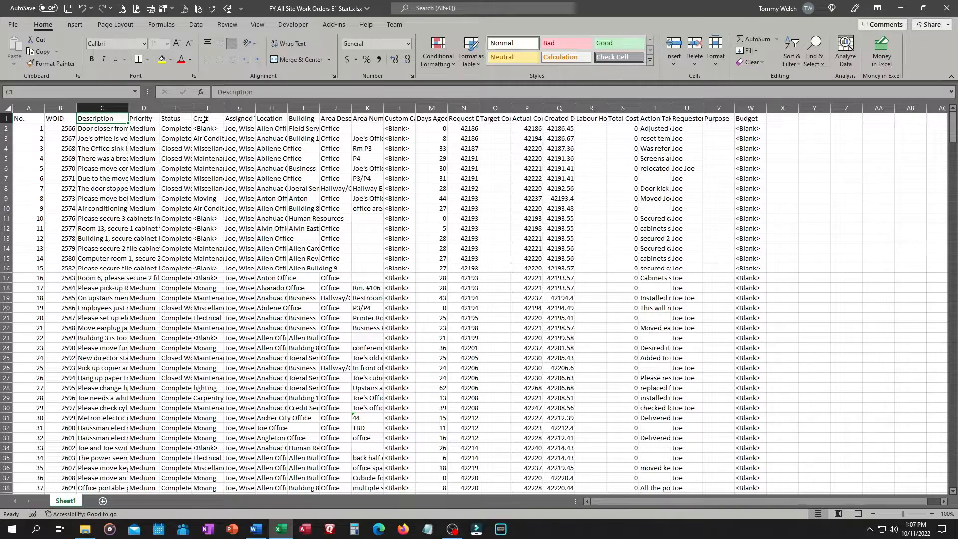
pyautogui.doubleClick(255, 106)
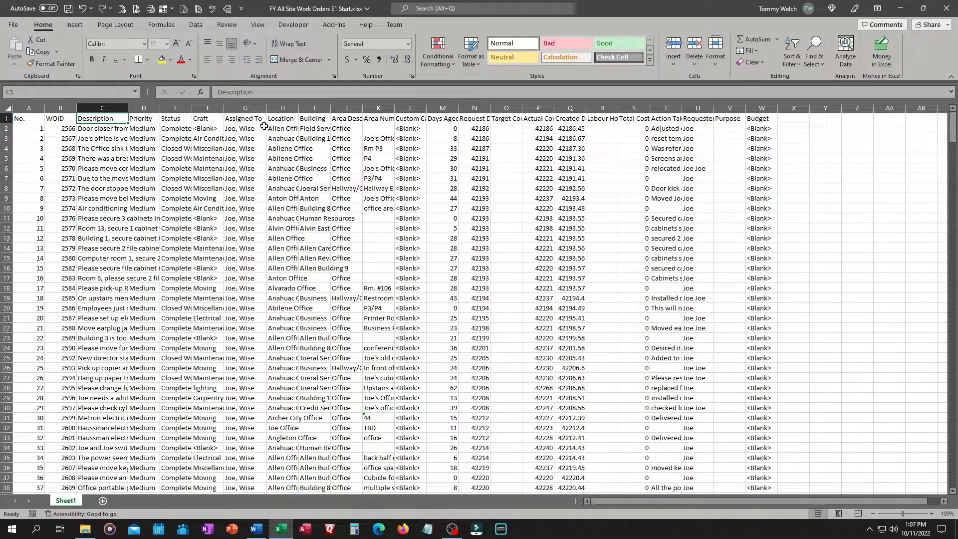
# Review the column headers from Location through Actual Completion Date in the data sheet
pyautogui.click(284, 119)
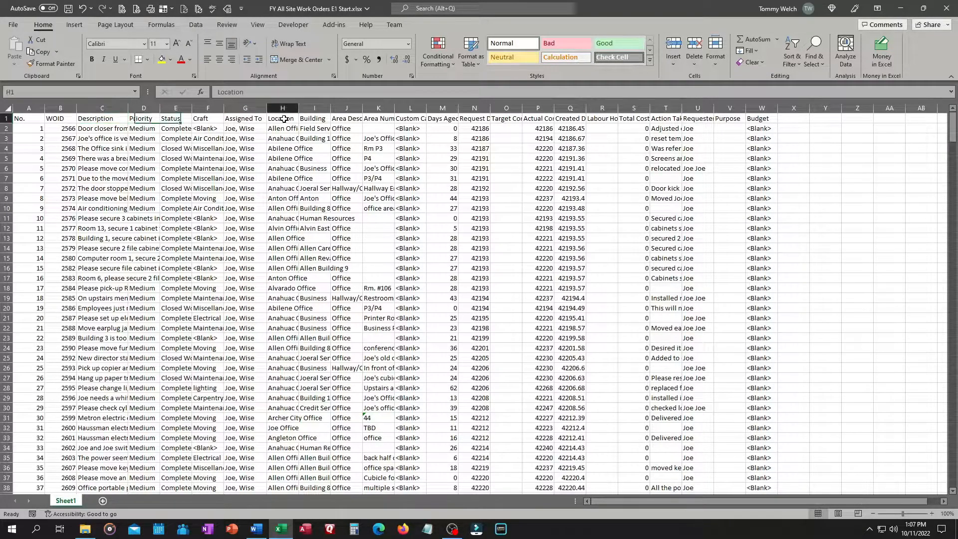
pyautogui.click(315, 118)
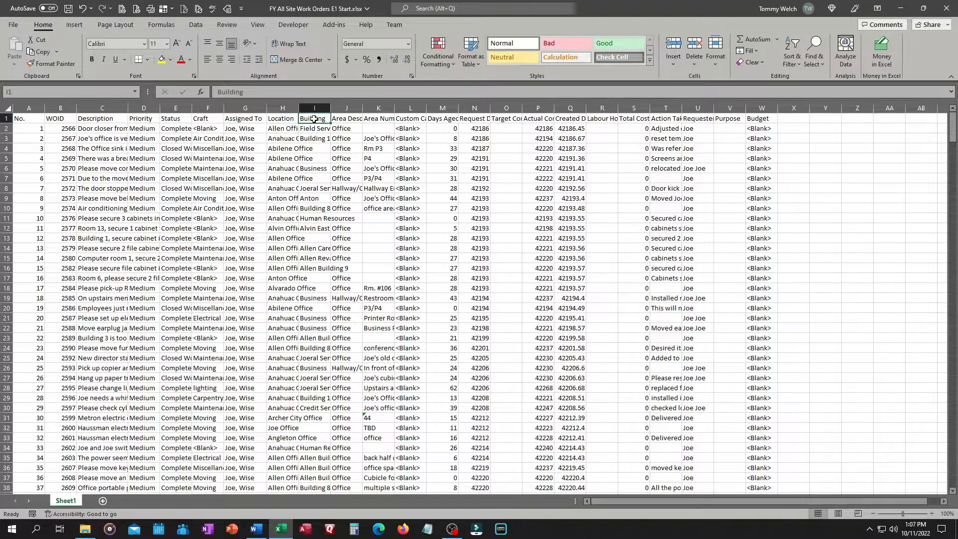
pyautogui.click(345, 118)
pyautogui.click(375, 118)
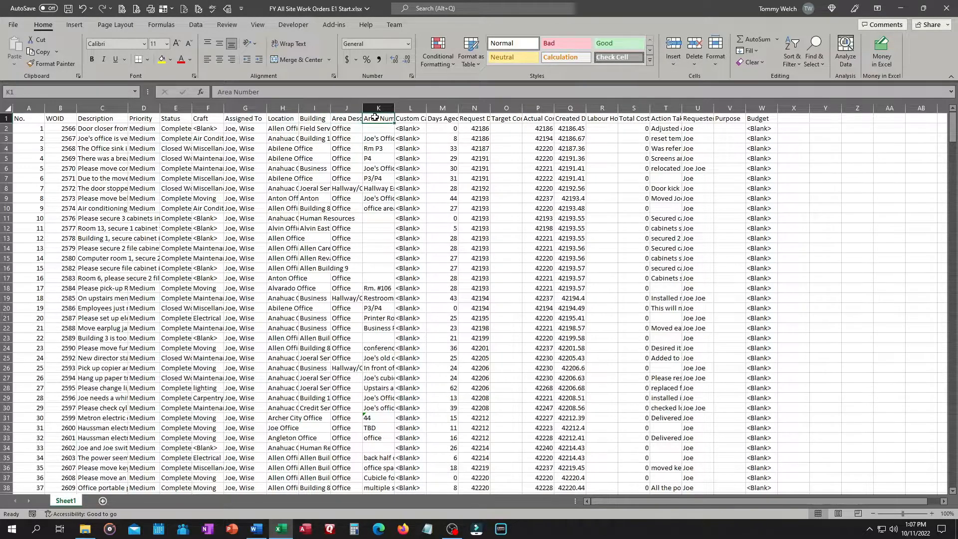
pyautogui.click(412, 118)
pyautogui.click(440, 118)
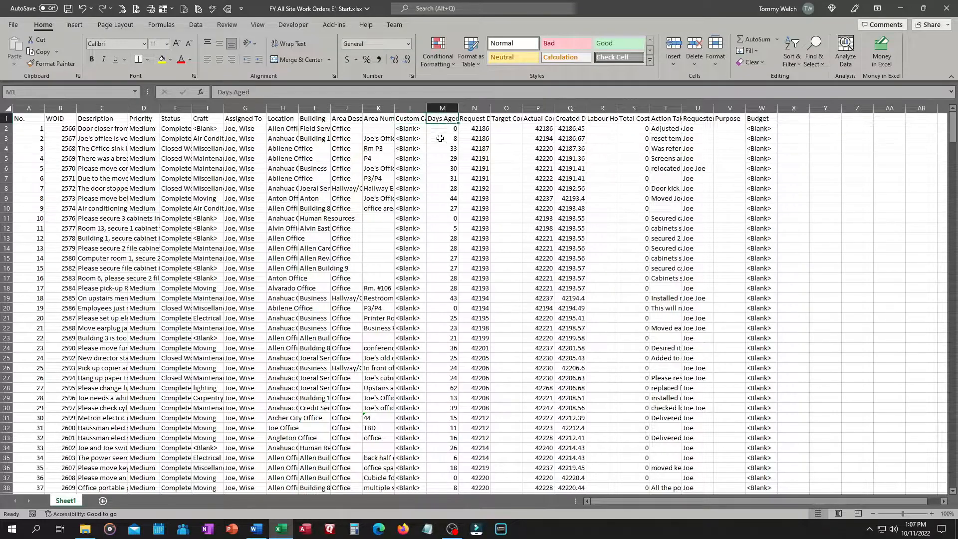
pyautogui.click(475, 119)
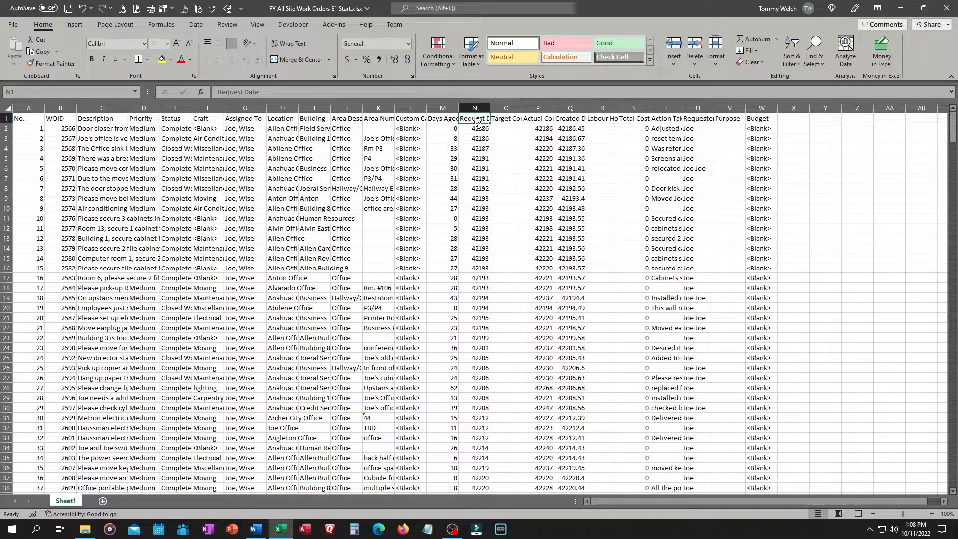
pyautogui.click(509, 120)
pyautogui.click(543, 118)
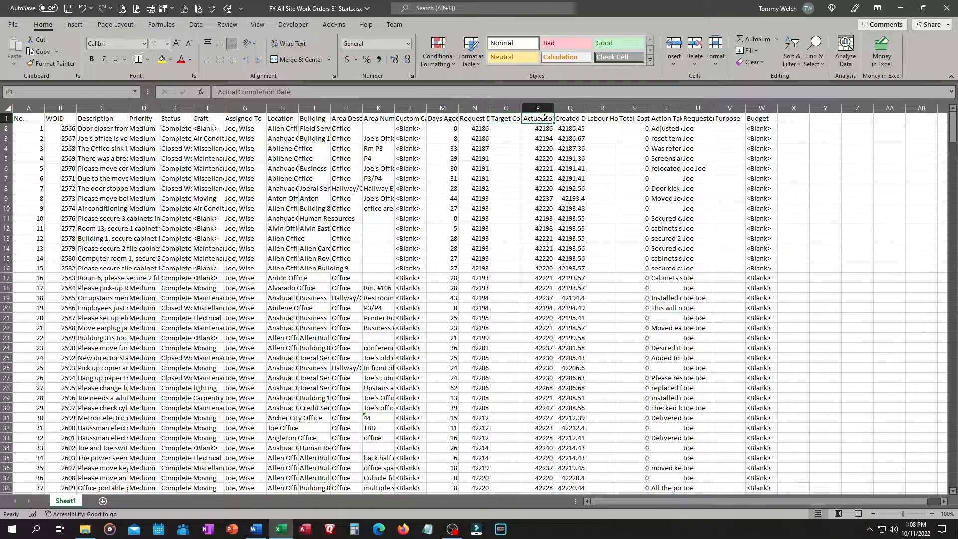
pyautogui.click(572, 119)
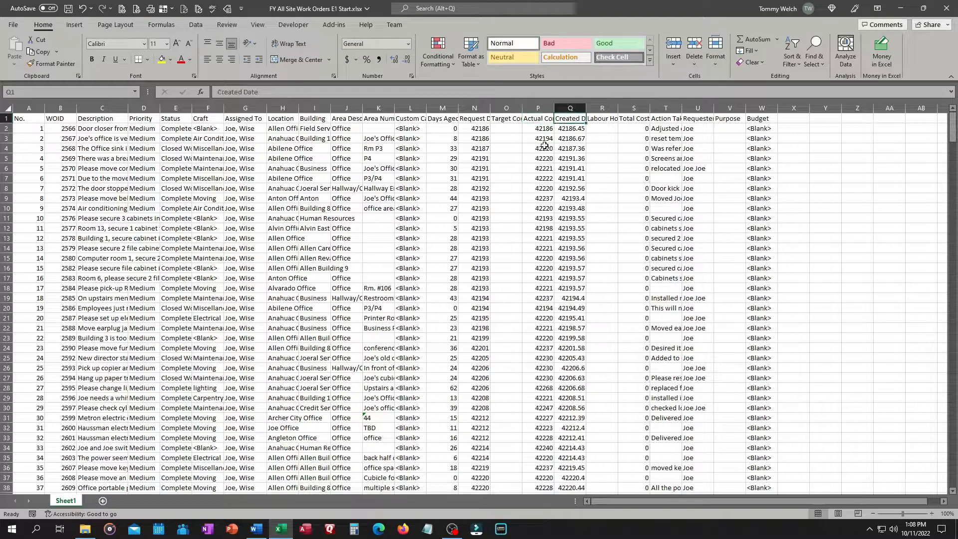
# Inspect the Request Date values and the column headers from Created Date to Purpose
pyautogui.click(478, 129)
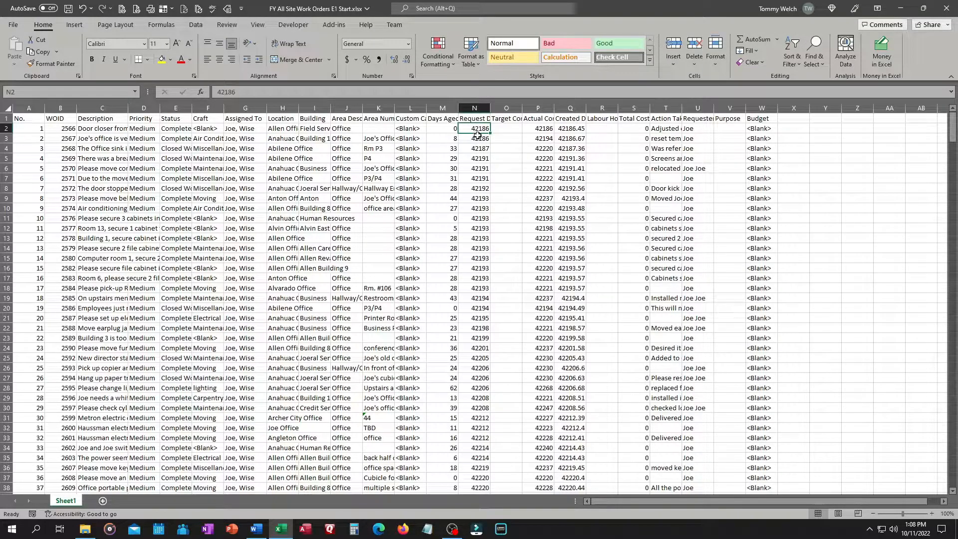
pyautogui.click(568, 119)
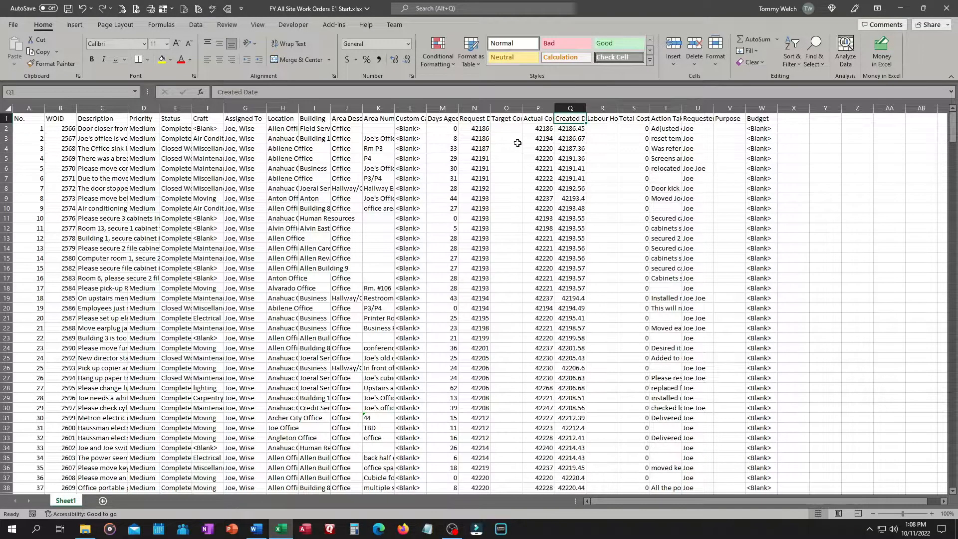
pyautogui.click(603, 121)
pyautogui.click(633, 118)
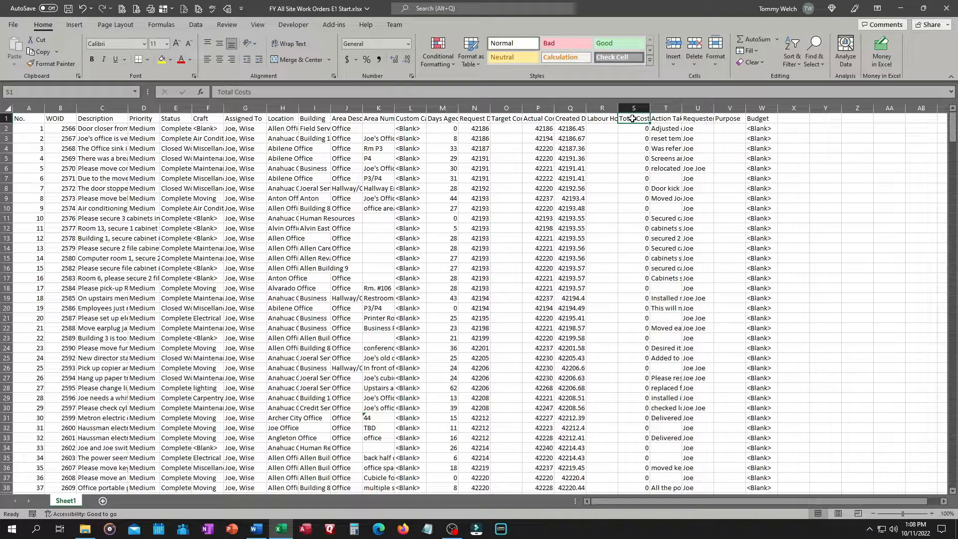
pyautogui.click(665, 120)
pyautogui.click(703, 121)
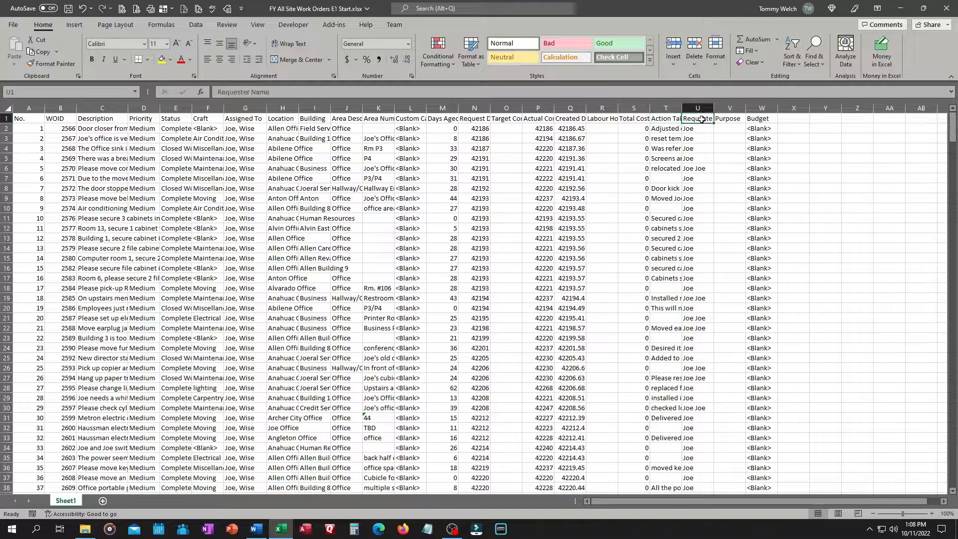
pyautogui.click(729, 118)
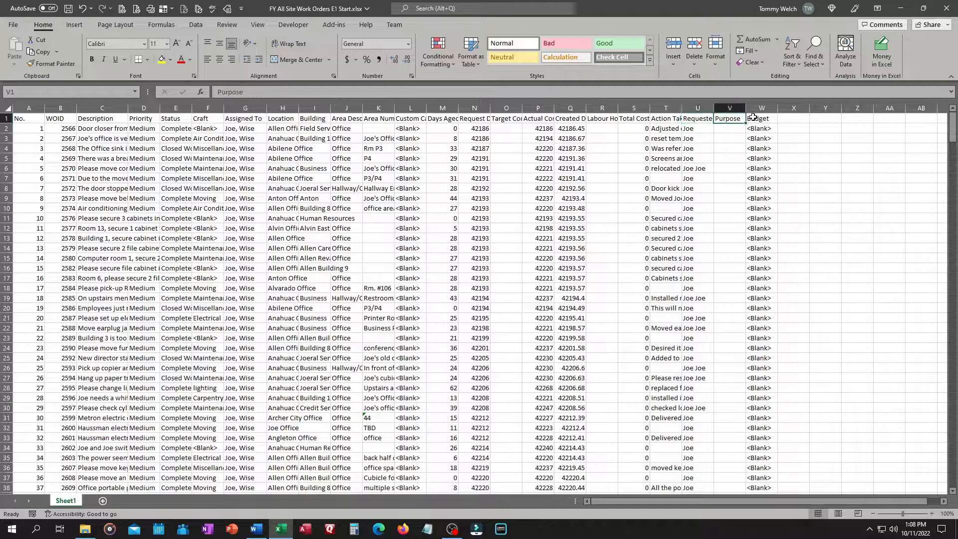
# Rename the data worksheet to Work Order Summary Data
pyautogui.click(752, 118)
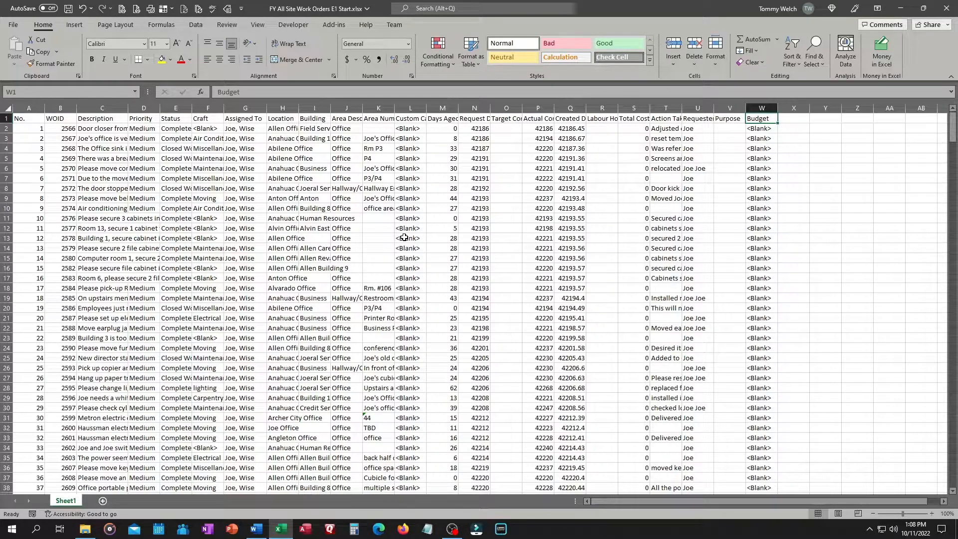
pyautogui.doubleClick(69, 500)
pyautogui.press('Return')
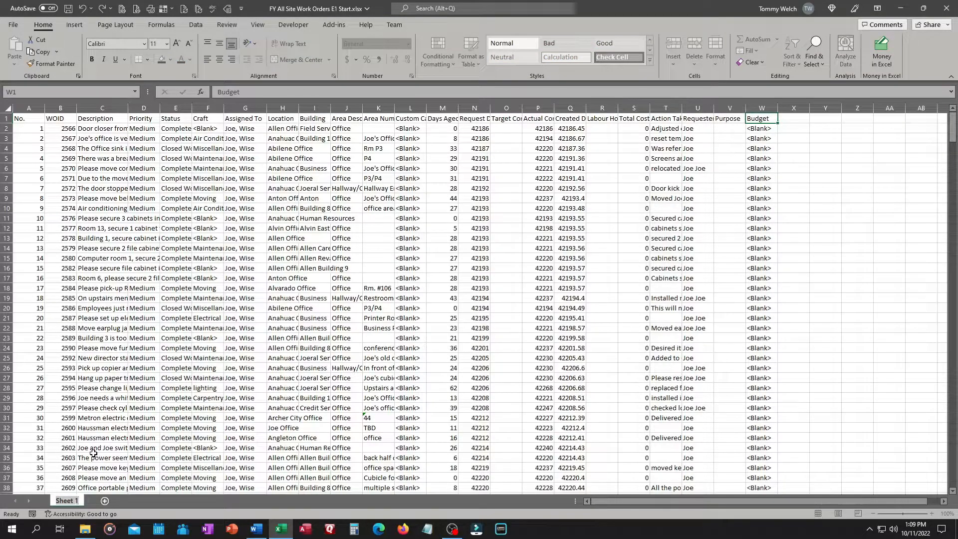
pyautogui.write('Work Order Summar')
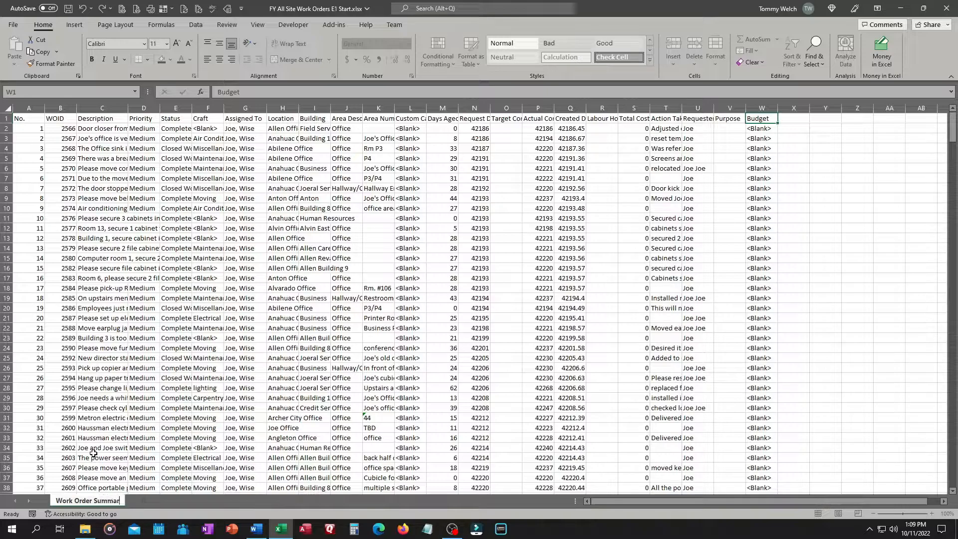
pyautogui.write('y Data')
pyautogui.press('Return')
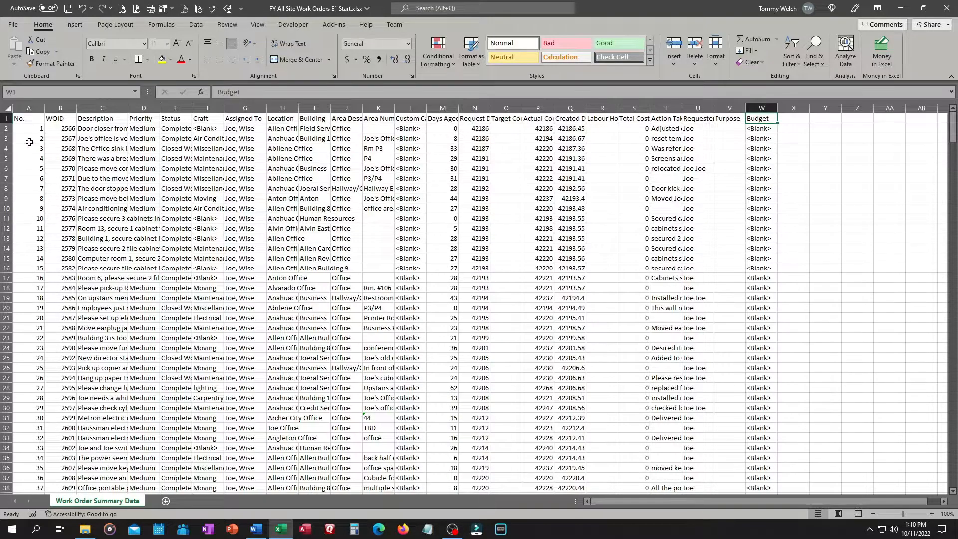
# Format the data range A1:W468 as a table with headers, using a light table style
pyautogui.click(32, 120)
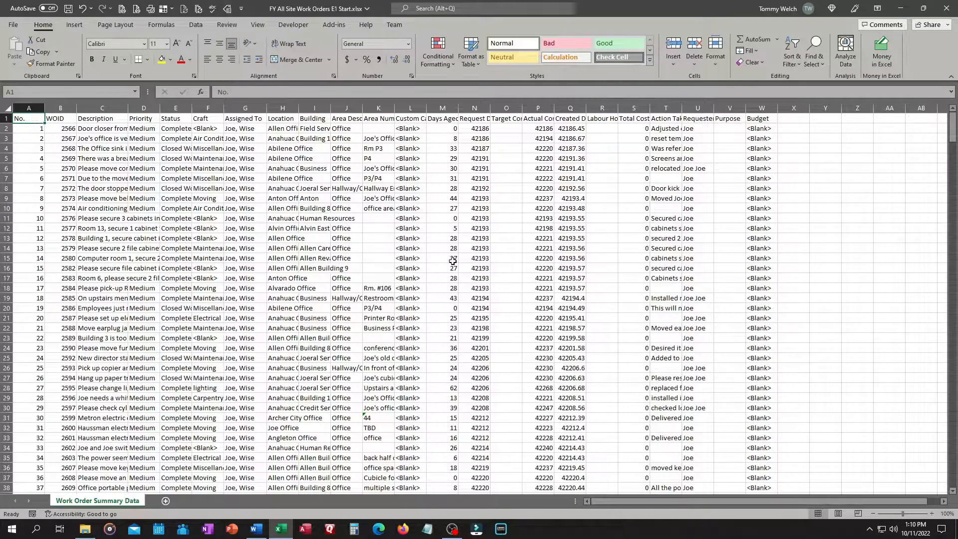
pyautogui.click(471, 52)
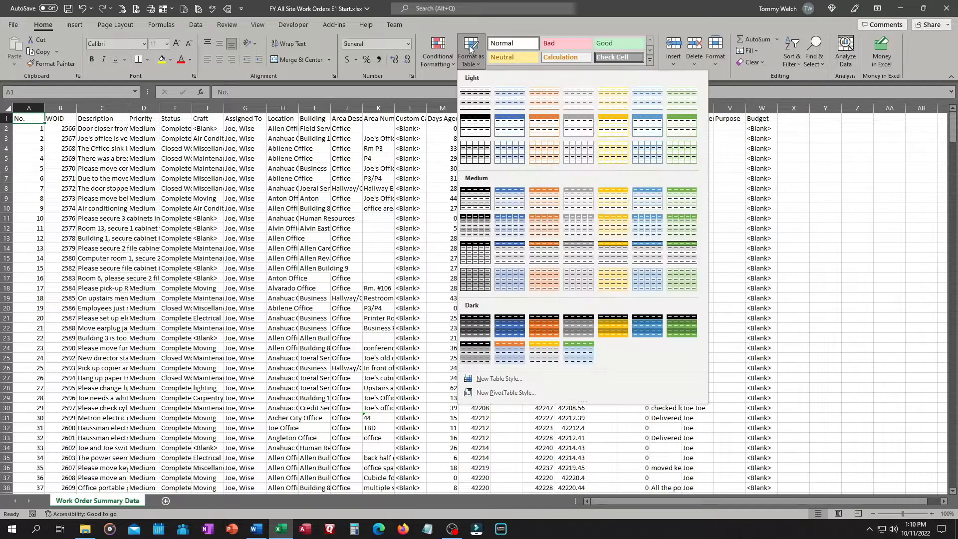
pyautogui.click(482, 158)
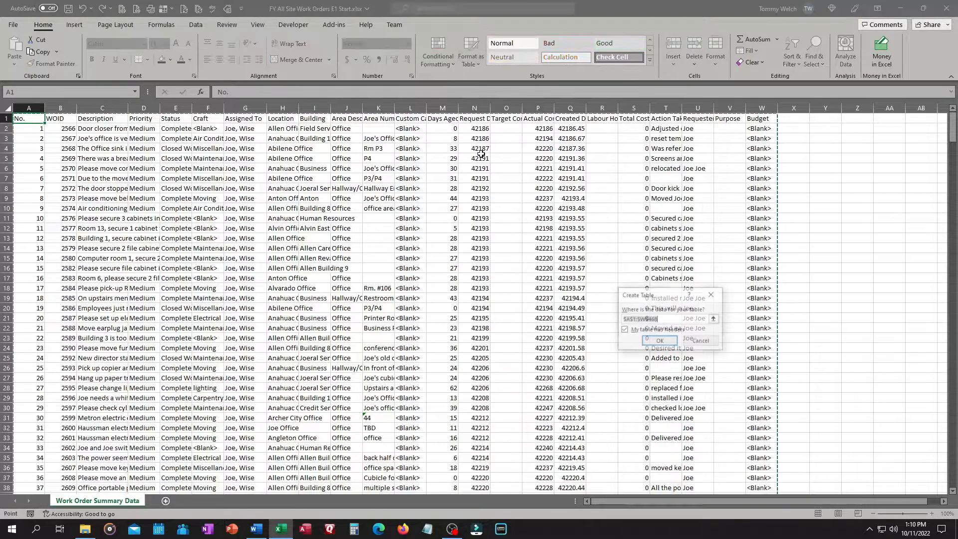
pyautogui.click(660, 342)
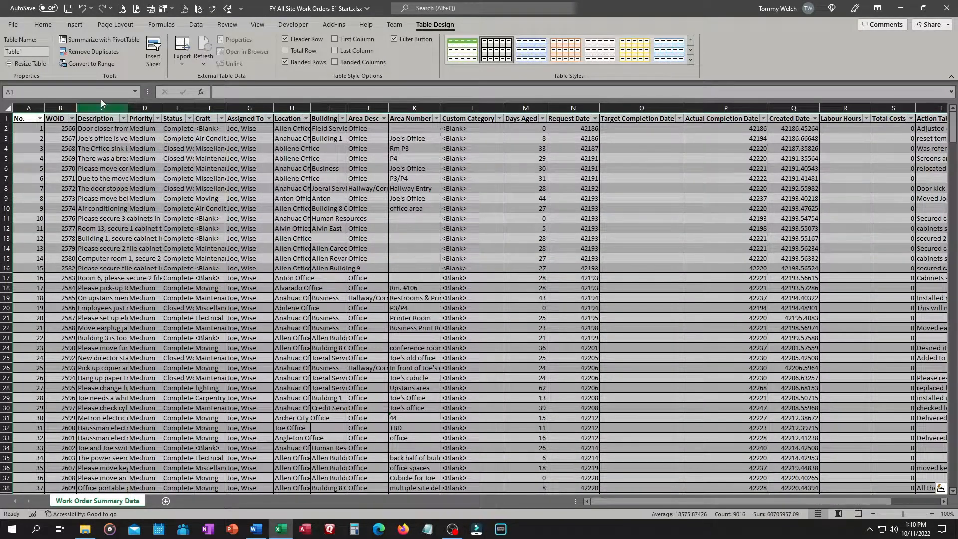
# Name the new table tbl_WOData
pyautogui.click(33, 52)
pyautogui.write('tbl_WOData')
pyautogui.press('Return')
pyautogui.click(107, 175)
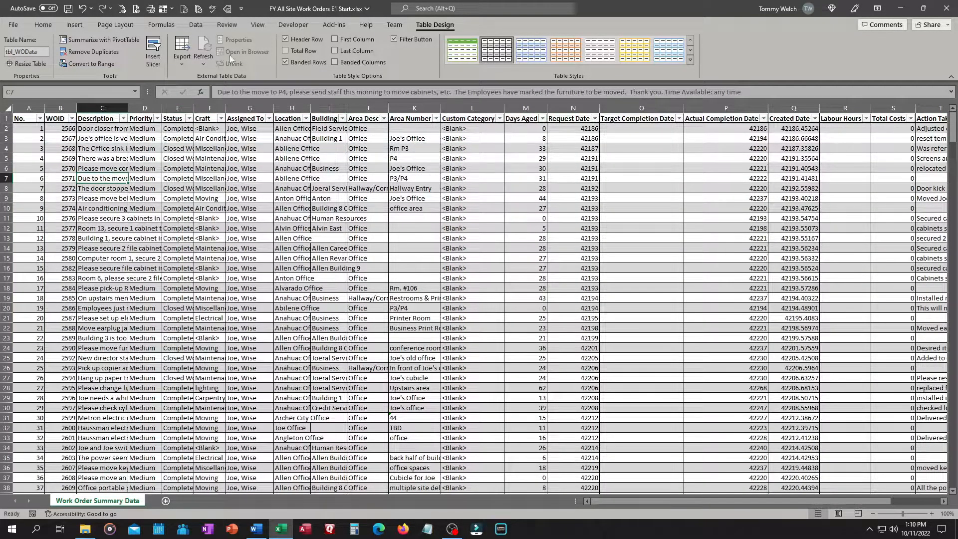
# Open Name Manager to review the table name and the range it refers to, then close it
pyautogui.click(228, 10)
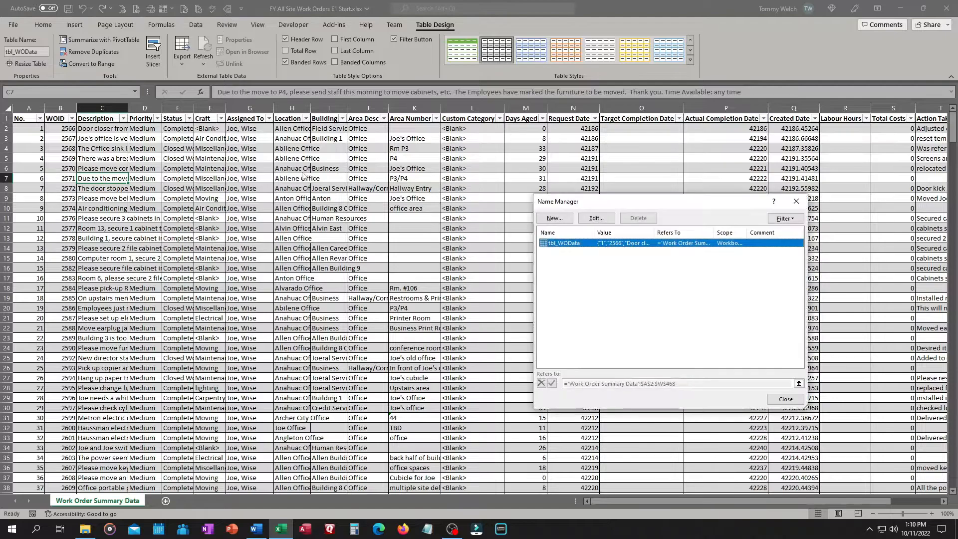
pyautogui.moveTo(645, 201); pyautogui.dragTo(443, 156)
pyautogui.moveTo(393, 188); pyautogui.dragTo(408, 187)
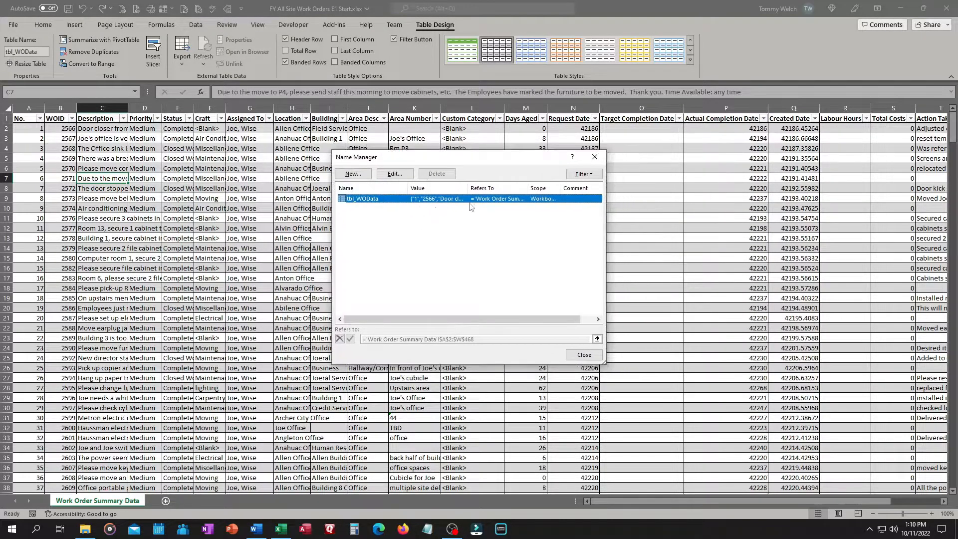
pyautogui.moveTo(468, 188); pyautogui.dragTo(495, 187)
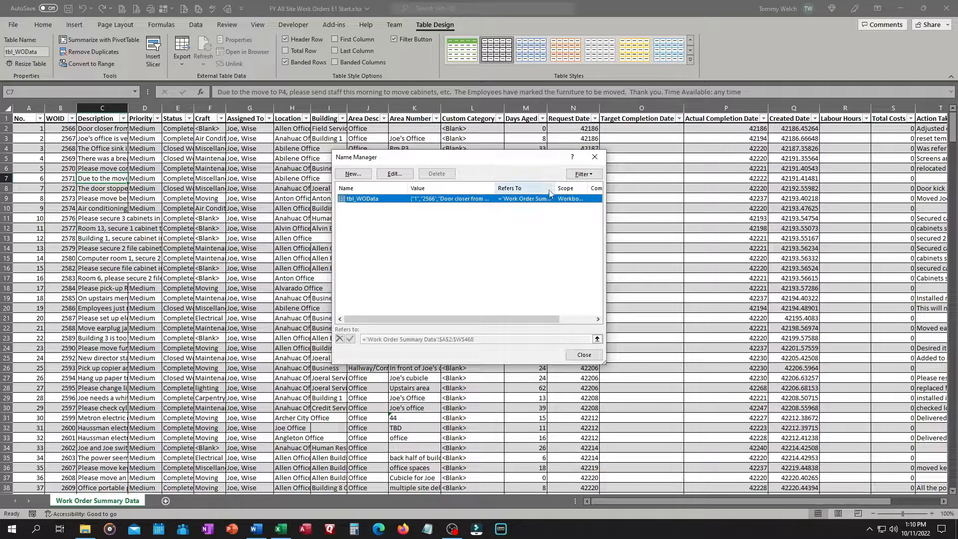
pyautogui.moveTo(605, 364); pyautogui.dragTo(747, 392)
pyautogui.moveTo(555, 188); pyautogui.dragTo(585, 188)
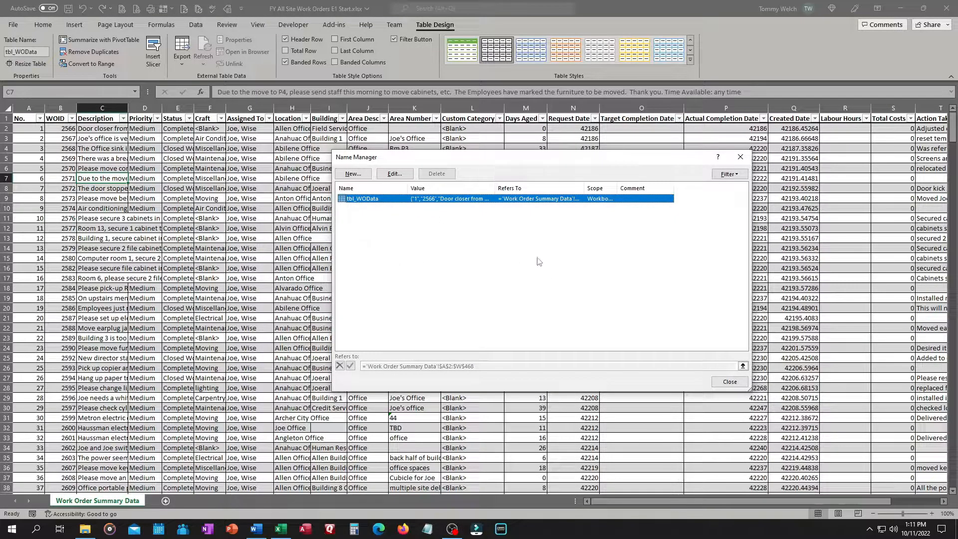
pyautogui.click(730, 387)
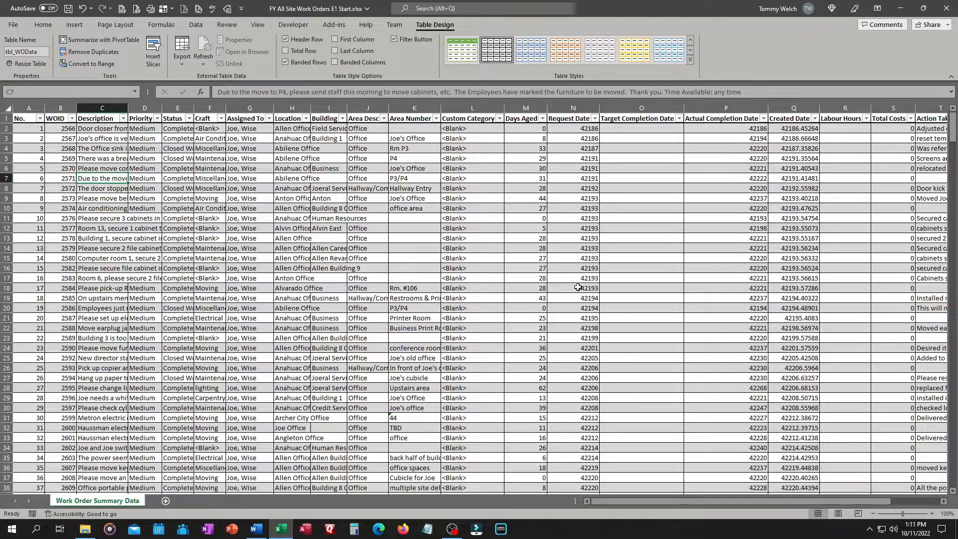
# Add a Request Month column header after Budget at the end of the table
pyautogui.moveTo(704, 501); pyautogui.dragTo(780, 509)
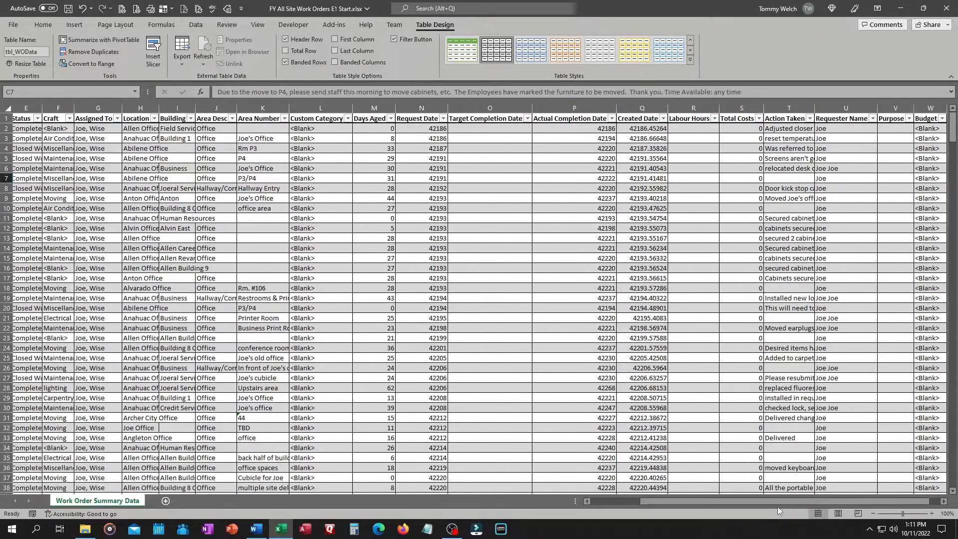
pyautogui.click(944, 501)
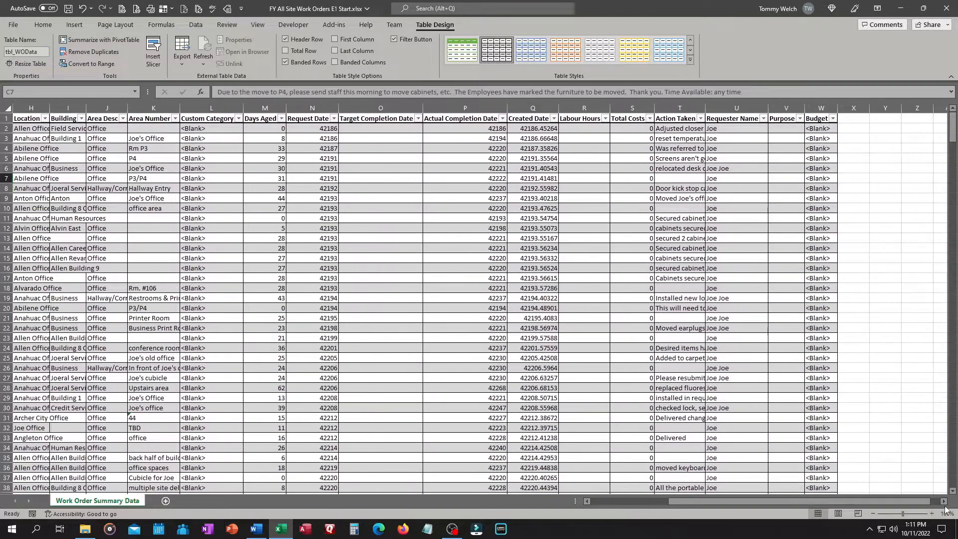
pyautogui.click(944, 504)
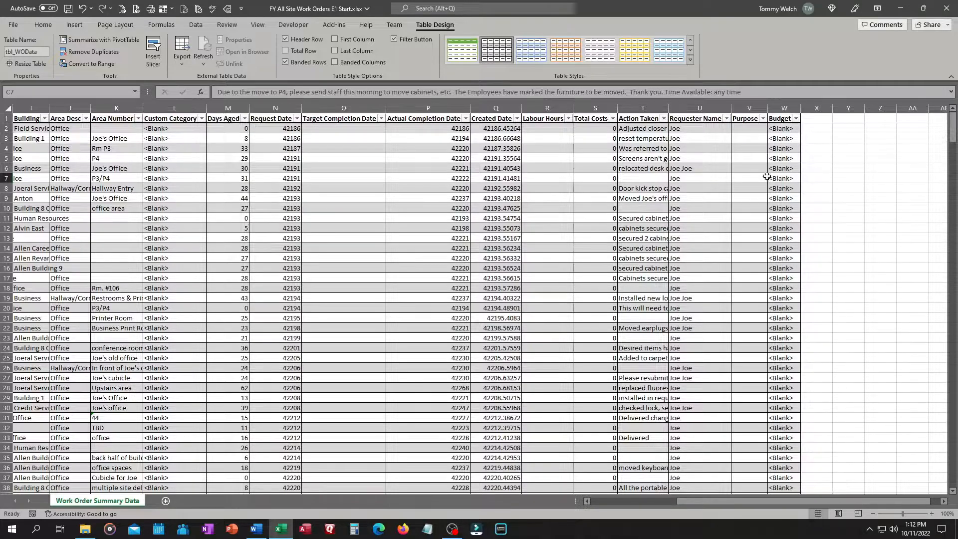
pyautogui.click(811, 122)
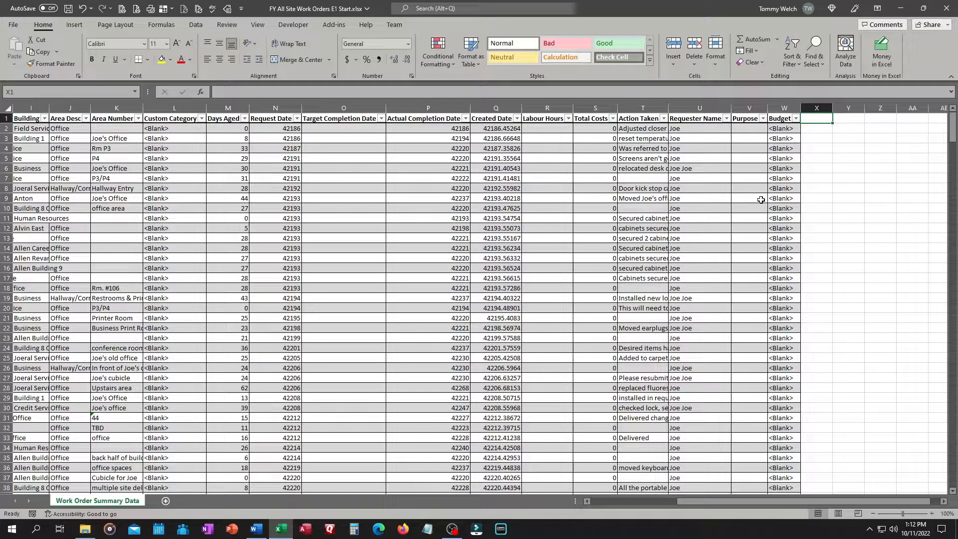
pyautogui.write('Req')
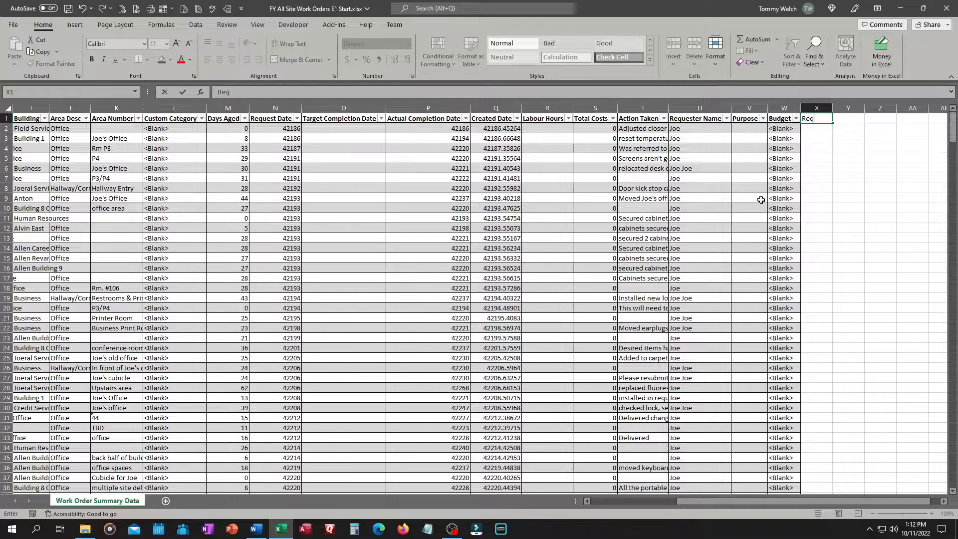
pyautogui.write('uest')
pyautogui.press('BackSpace')
pyautogui.write('st Month')
pyautogui.press('Return')
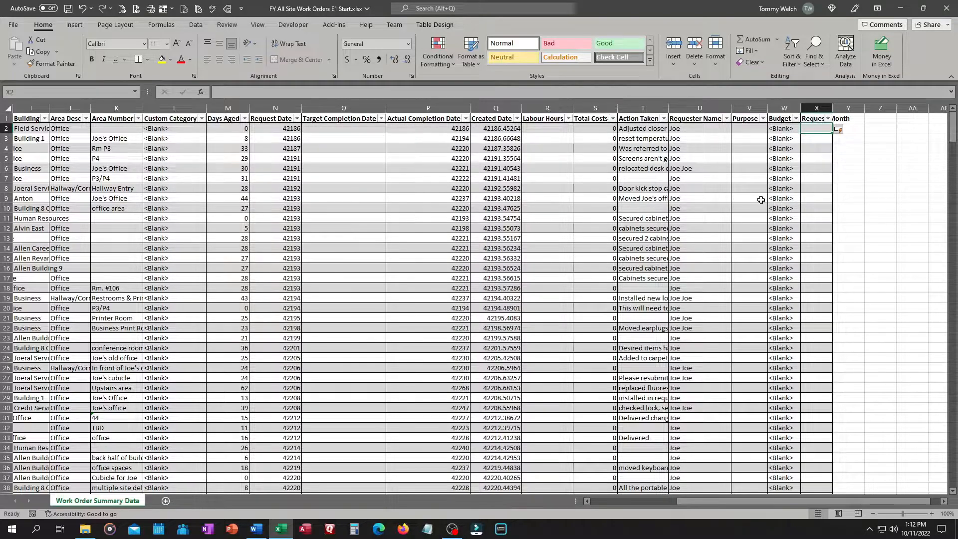
# Fill the Request Month column with the formula =MONTH([@[Request Date]])
pyautogui.write('=mo')
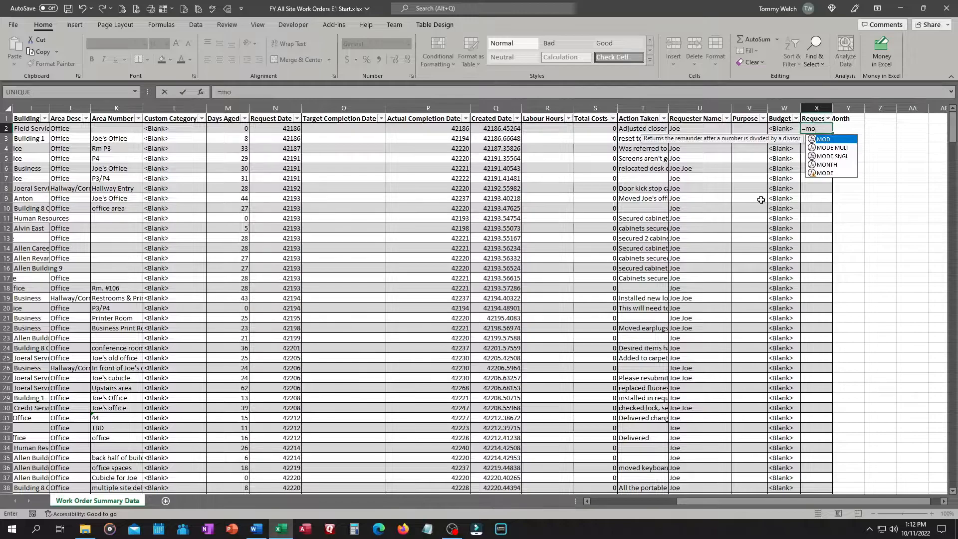
pyautogui.press('Down')
pyautogui.press('Down')
pyautogui.press('Down')
pyautogui.press('Tab')
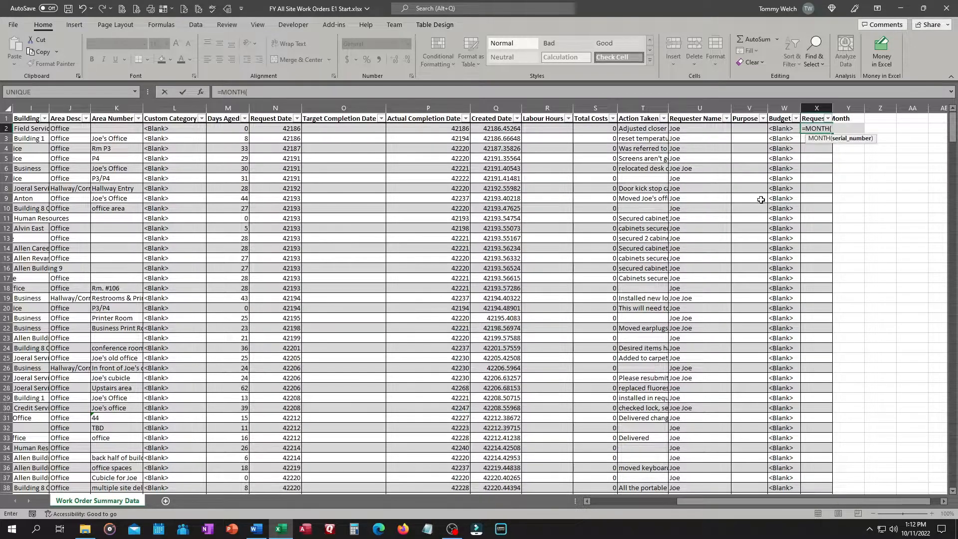
pyautogui.click(280, 129)
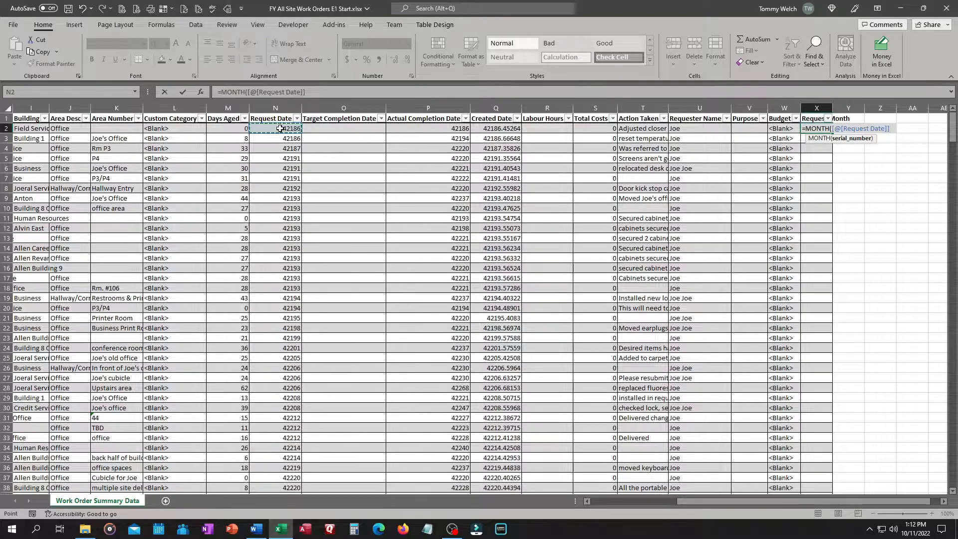
pyautogui.write(')')
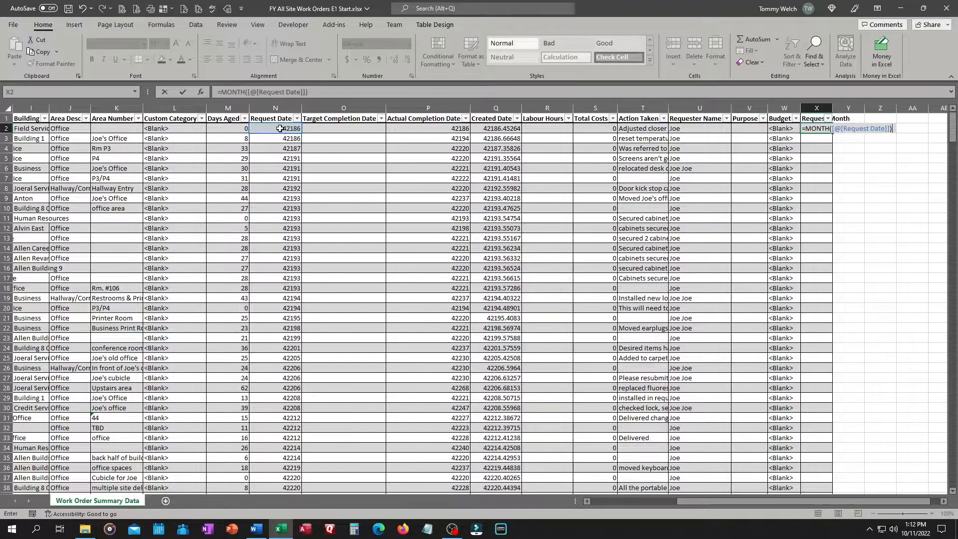
pyautogui.press('Return')
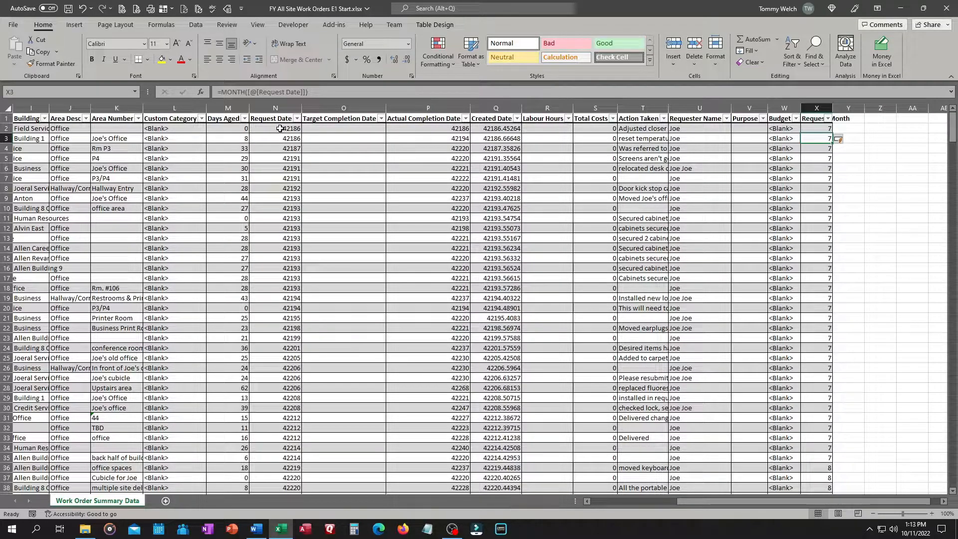
pyautogui.click(275, 129)
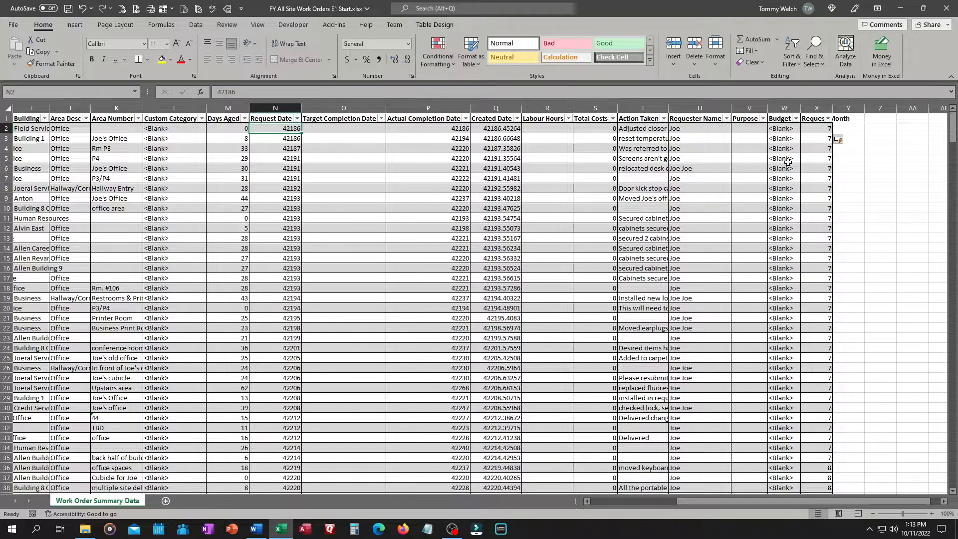
# Add a new worksheet and rename it Reference
pyautogui.click(942, 502)
pyautogui.click(942, 502)
pyautogui.click(941, 503)
pyautogui.click(942, 502)
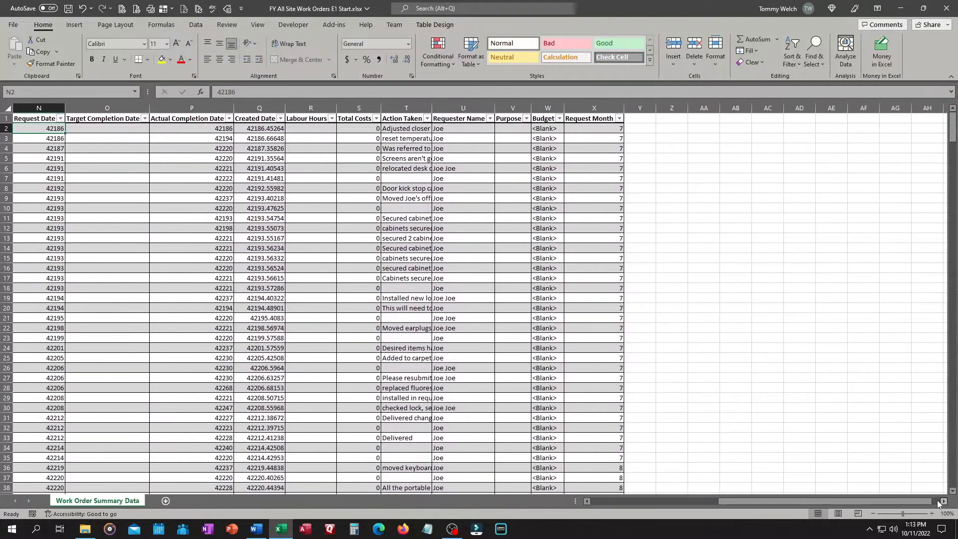
pyautogui.click(645, 118)
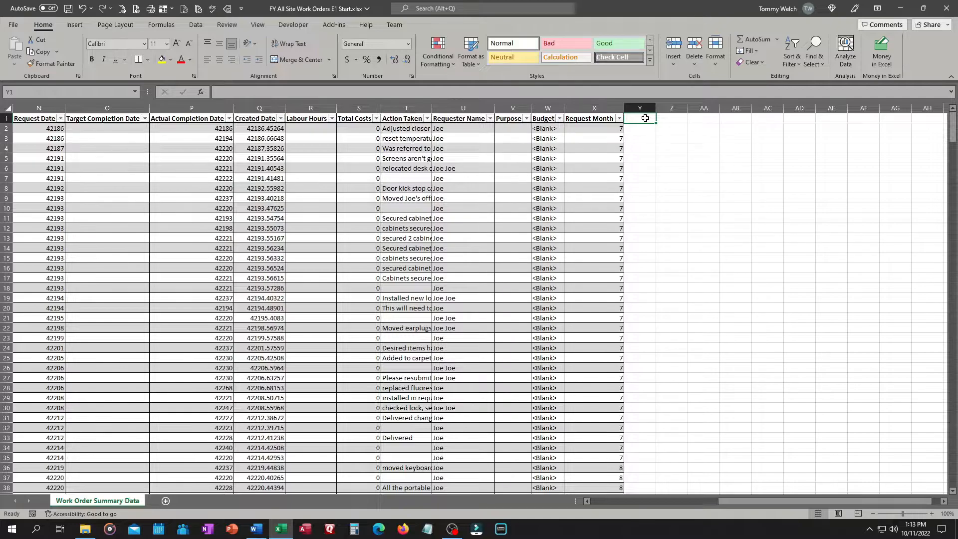
pyautogui.click(166, 502)
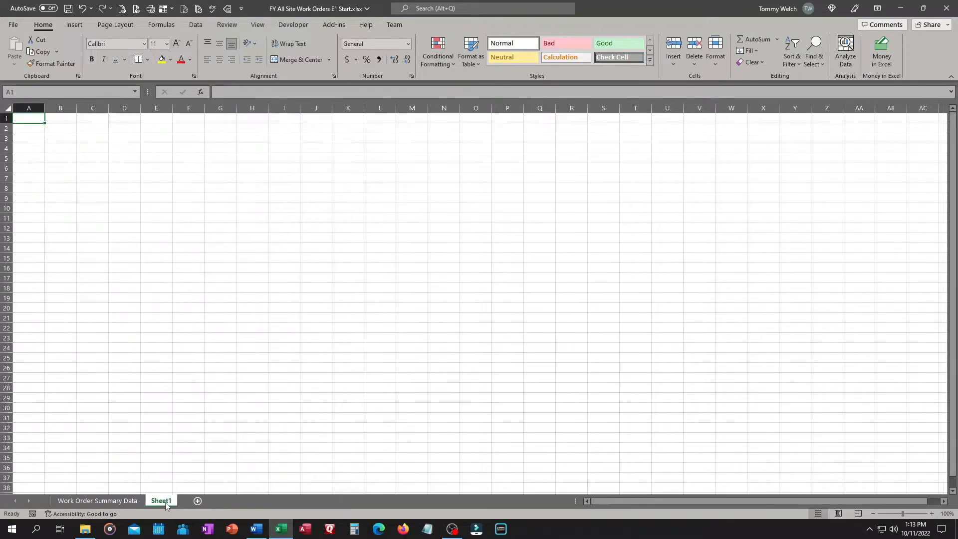
pyautogui.doubleClick(162, 502)
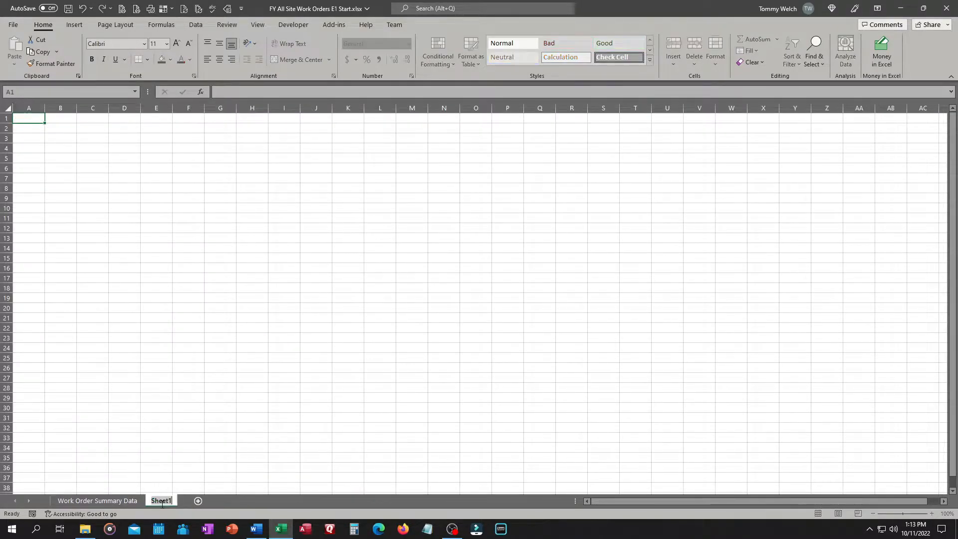
pyautogui.write('ference')
pyautogui.press('Return')
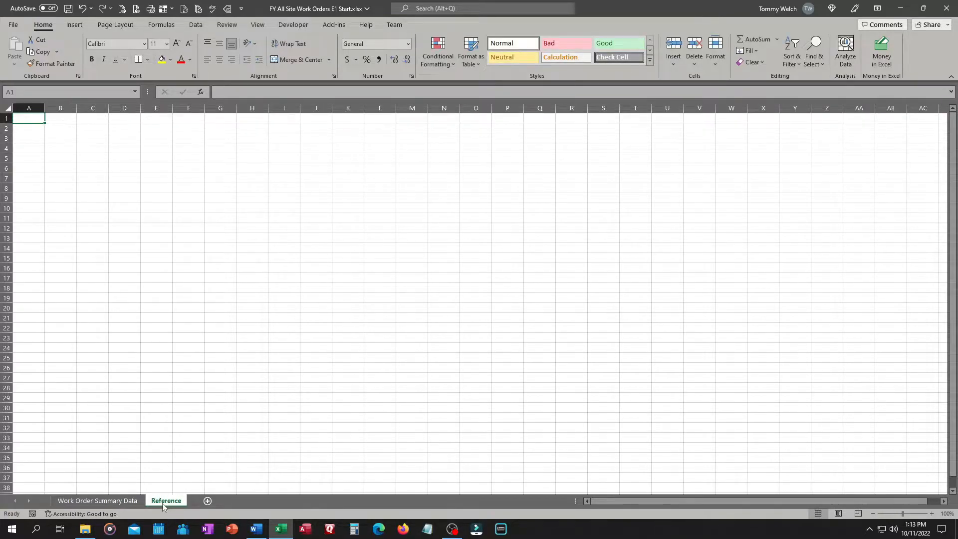
# Enter headers Month Num, Month Desc and FY Month in the first row of the Reference sheet
pyautogui.write('Month')
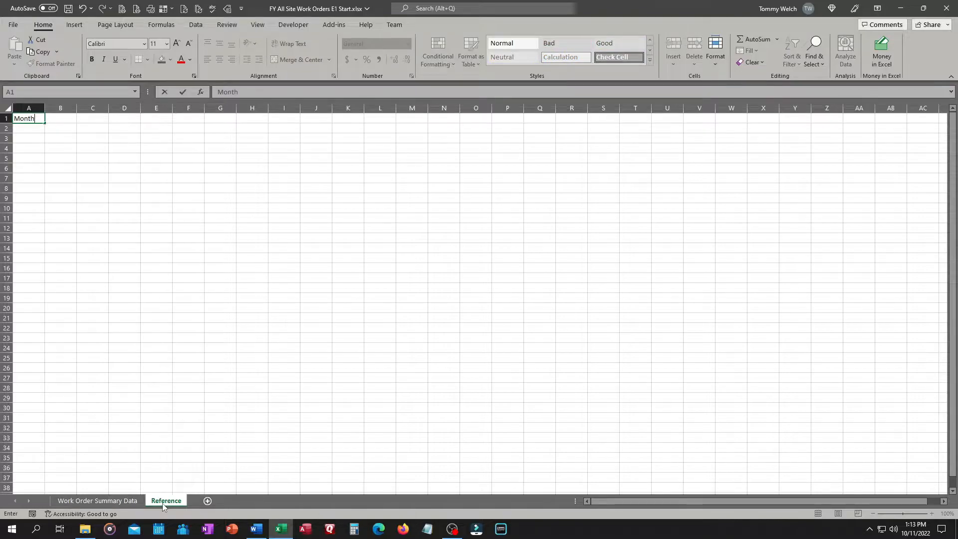
pyautogui.write(' Num')
pyautogui.press('Tab')
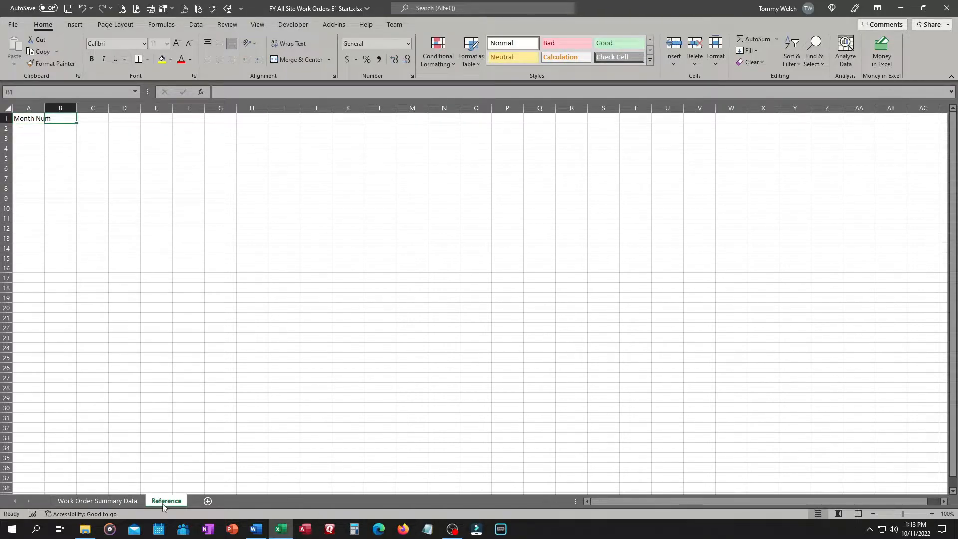
pyautogui.write('Month Desc')
pyautogui.press('Tab')
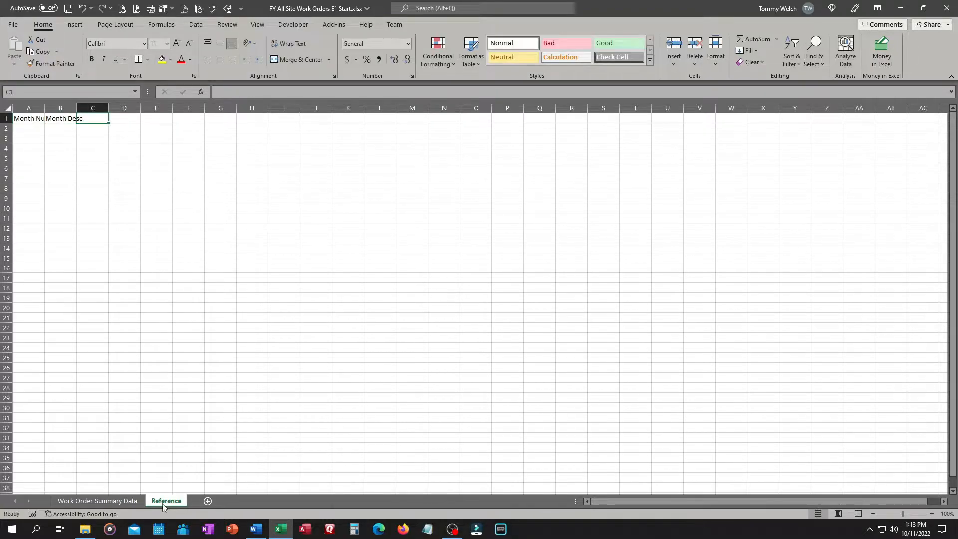
pyautogui.write('FY Month')
pyautogui.press('Return')
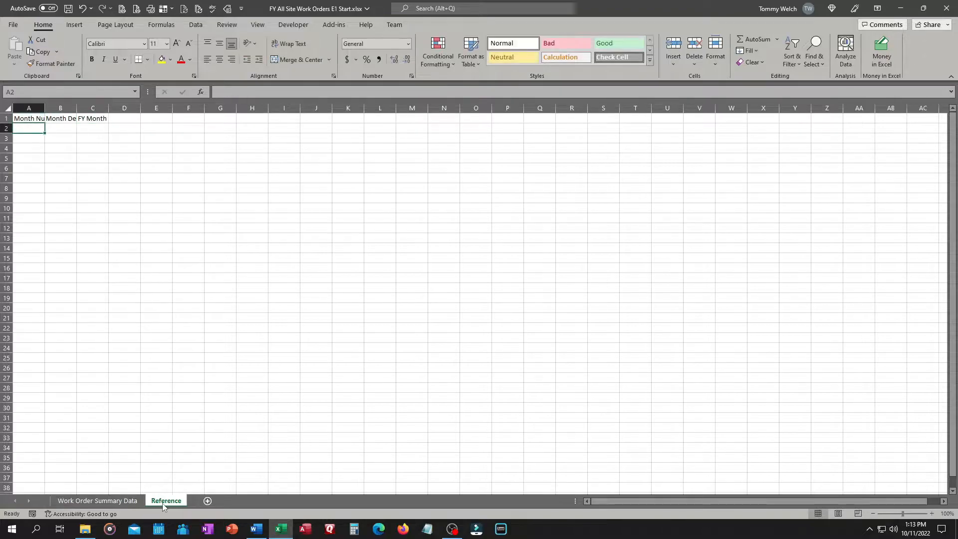
# Autofit columns A to C on the Reference sheet and fill Month Num with the series 1 to 12
pyautogui.moveTo(29, 108); pyautogui.dragTo(91, 108)
pyautogui.doubleClick(44, 108)
pyautogui.click(40, 127)
pyautogui.write('1')
pyautogui.press('Return')
pyautogui.write('2')
pyautogui.press('Return')
pyautogui.write('3')
pyautogui.press('Return')
pyautogui.moveTo(44, 128); pyautogui.dragTo(52, 244)
# Enter month abbreviations Jan through Dec in the Month Desc column
pyautogui.click(74, 129)
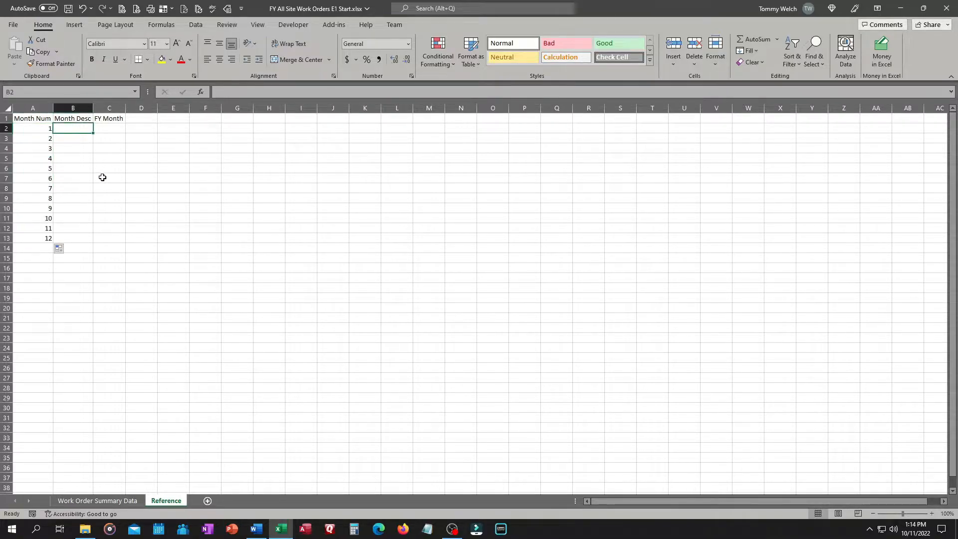
pyautogui.write('Jan')
pyautogui.press('Return')
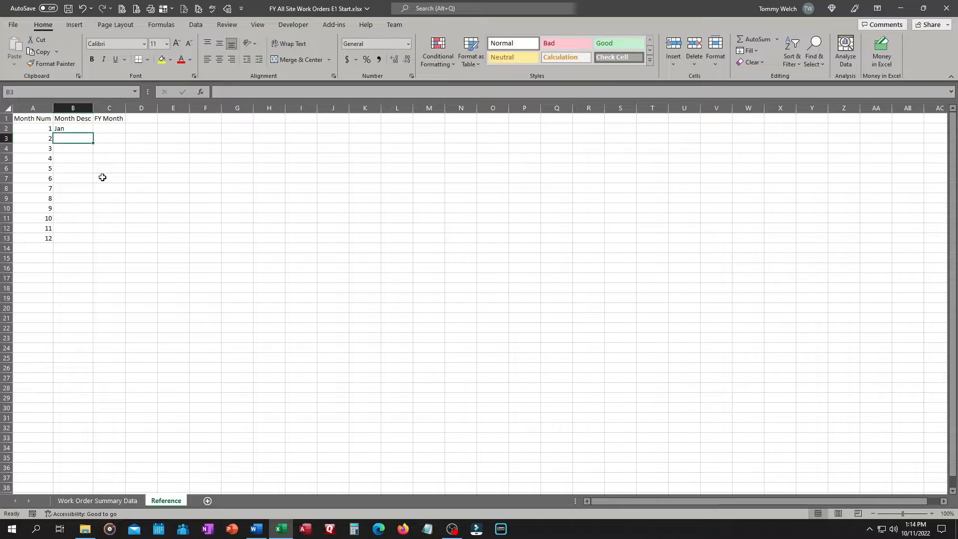
pyautogui.write('Feb')
pyautogui.press('Return')
pyautogui.write('Mar')
pyautogui.press('Return')
pyautogui.write('Apr')
pyautogui.press('Return')
pyautogui.write('May')
pyautogui.press('Return')
pyautogui.write('Jun')
pyautogui.press('Return')
pyautogui.write('Jul')
pyautogui.press('Return')
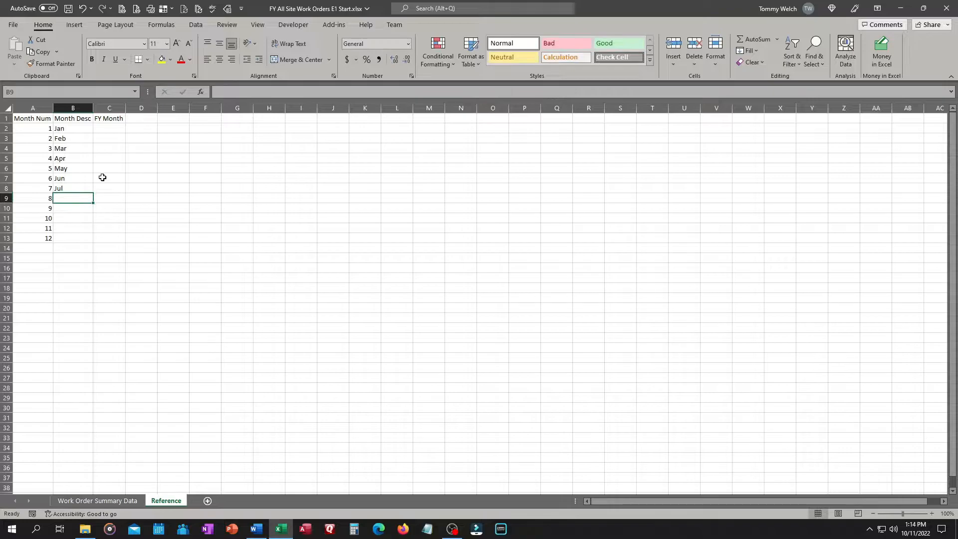
pyautogui.write('Aug')
pyautogui.press('Return')
pyautogui.write('Sep')
pyautogui.press('Return')
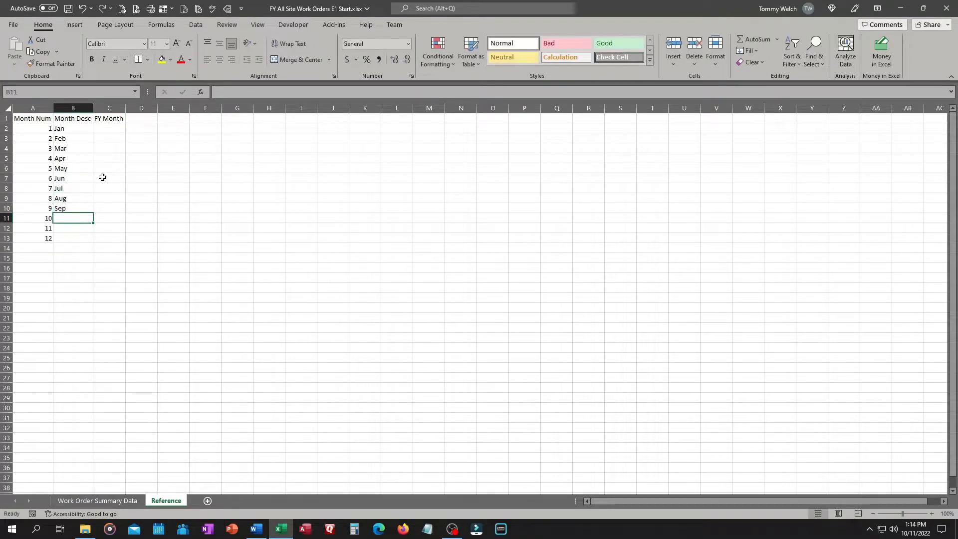
pyautogui.write('Oct')
pyautogui.press('Return')
pyautogui.write('Nov')
pyautogui.press('Return')
pyautogui.write('Dec')
pyautogui.press('Return')
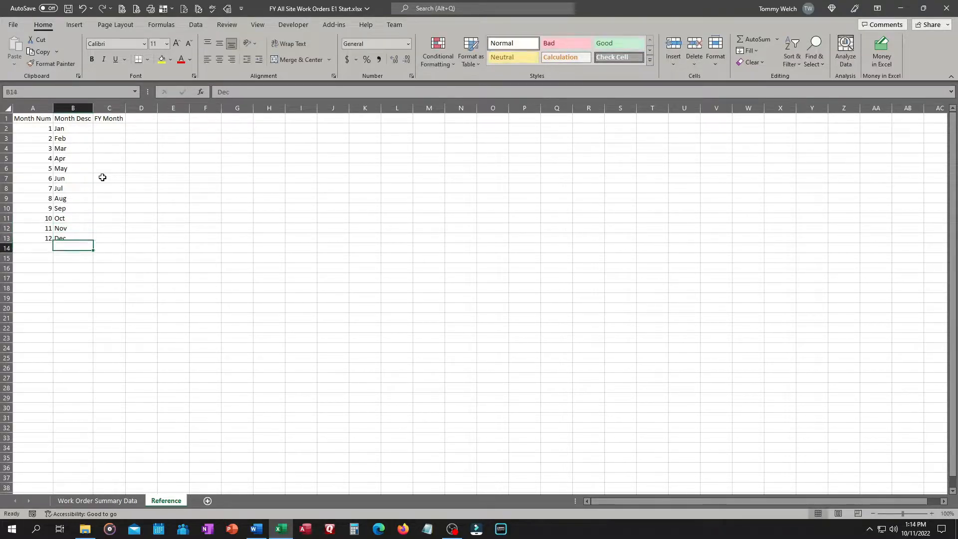
pyautogui.click(108, 131)
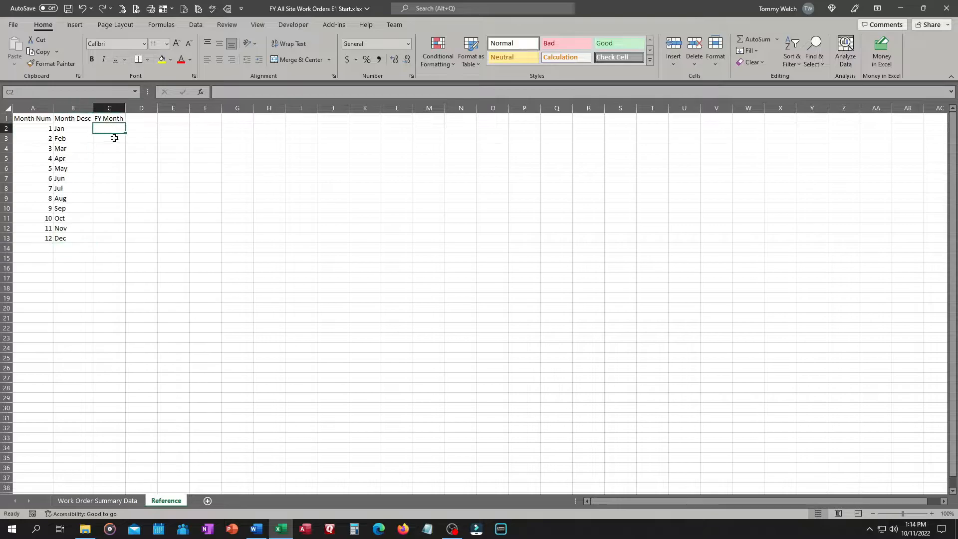
pyautogui.write('6')
pyautogui.press('Return')
pyautogui.write('7')
pyautogui.press('Return')
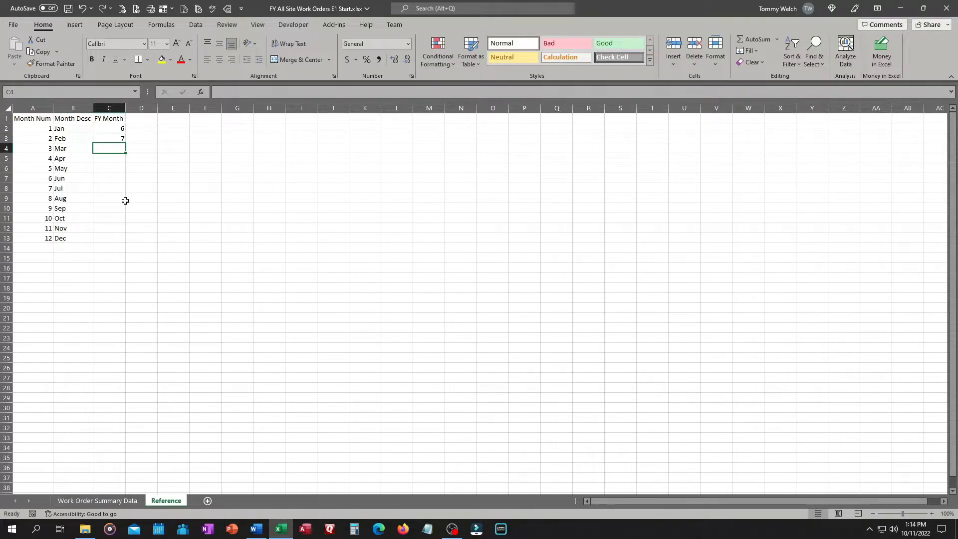
pyautogui.press('Up')
pyautogui.press('Up')
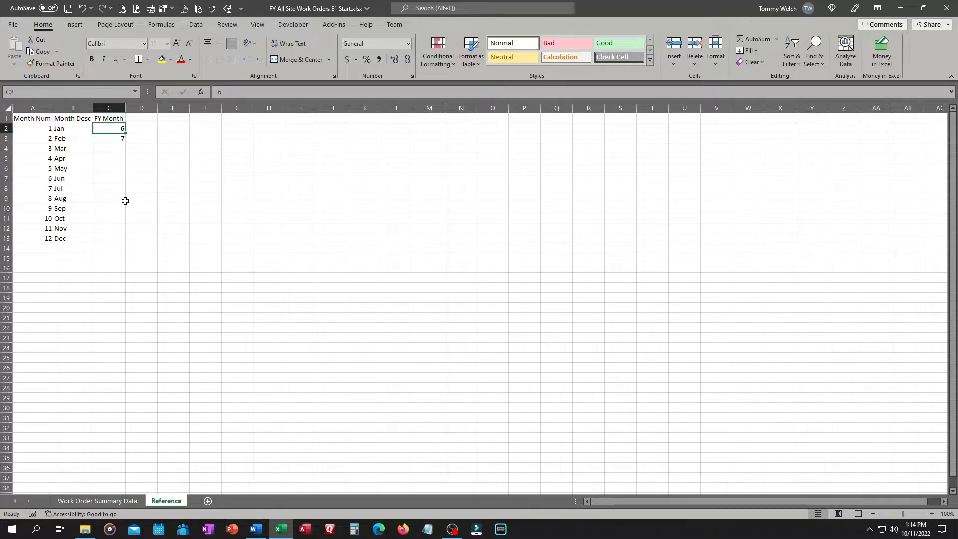
# Fill the FY Month column with 7 through 12 followed by 1 through 6
pyautogui.write('7')
pyautogui.press('Return')
pyautogui.write('8')
pyautogui.press('Return')
pyautogui.write('9')
pyautogui.press('Return')
pyautogui.write('10')
pyautogui.press('Return')
pyautogui.write('11')
pyautogui.press('Return')
pyautogui.write('12')
pyautogui.press('Return')
pyautogui.write('1')
pyautogui.press('Return')
pyautogui.write('2')
pyautogui.press('Return')
pyautogui.write('3')
pyautogui.press('Return')
pyautogui.write('4')
pyautogui.press('Return')
pyautogui.write('5')
pyautogui.press('Return')
pyautogui.write('6')
pyautogui.press('Return')
# Format the Reference range A1:C13 as a table with headers and name it tbl_Months
pyautogui.moveTo(44, 120); pyautogui.dragTo(123, 239)
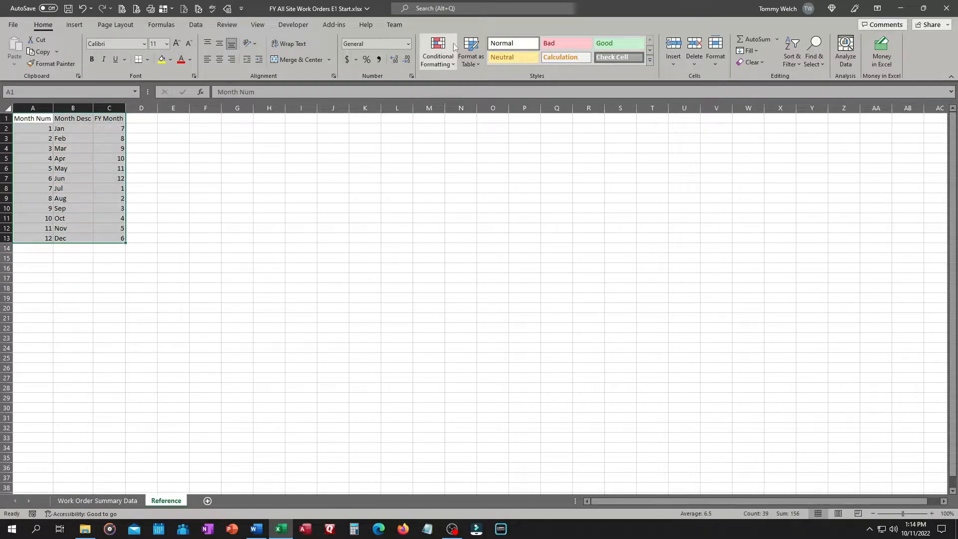
pyautogui.click(471, 59)
pyautogui.click(475, 153)
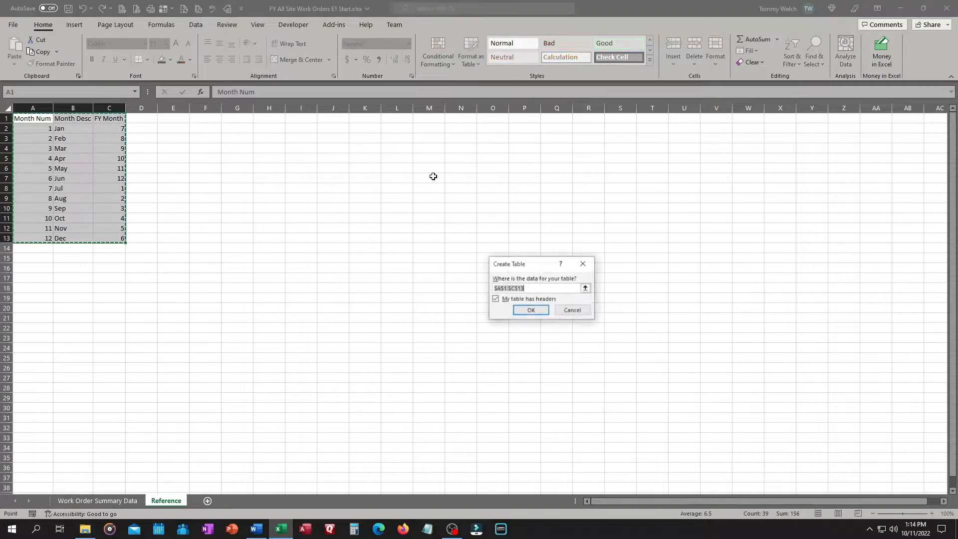
pyautogui.click(530, 311)
pyautogui.click(34, 51)
pyautogui.write('tbl_Months')
pyautogui.press('Return')
# Return to the Work Order Summary Data sheet and save the workbook
pyautogui.click(122, 306)
pyautogui.click(103, 501)
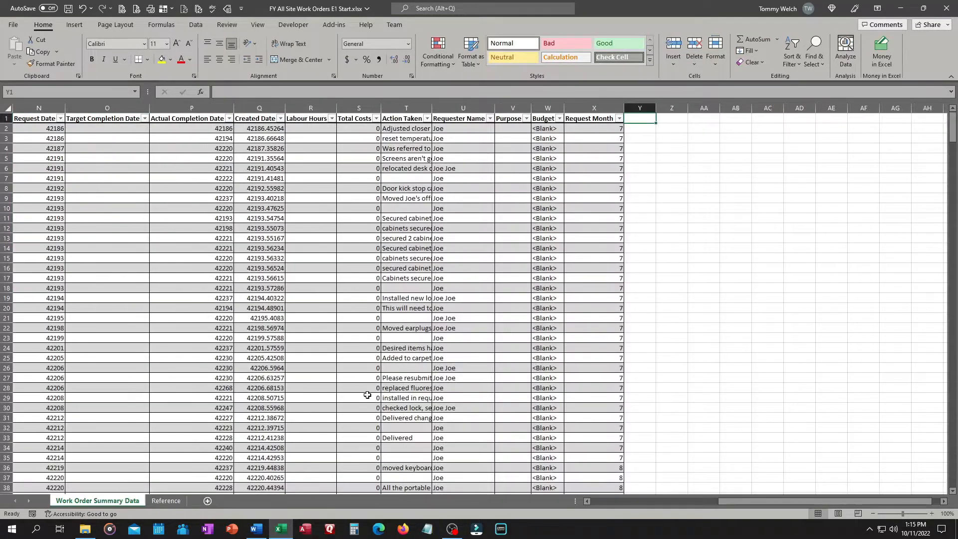
pyautogui.hotkey('ctrl', 's')
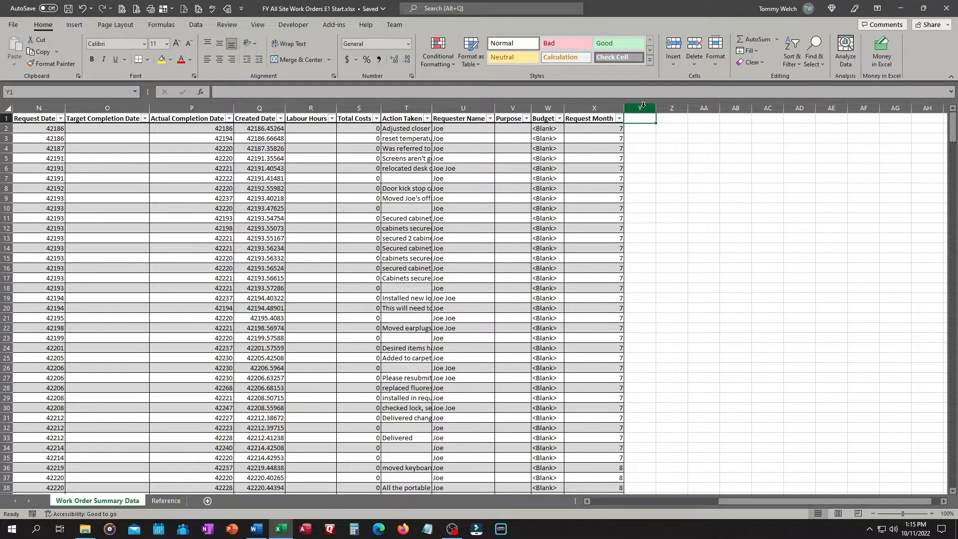
# Add a Request Month Desc column header after Request Month in the table
pyautogui.write('Requ')
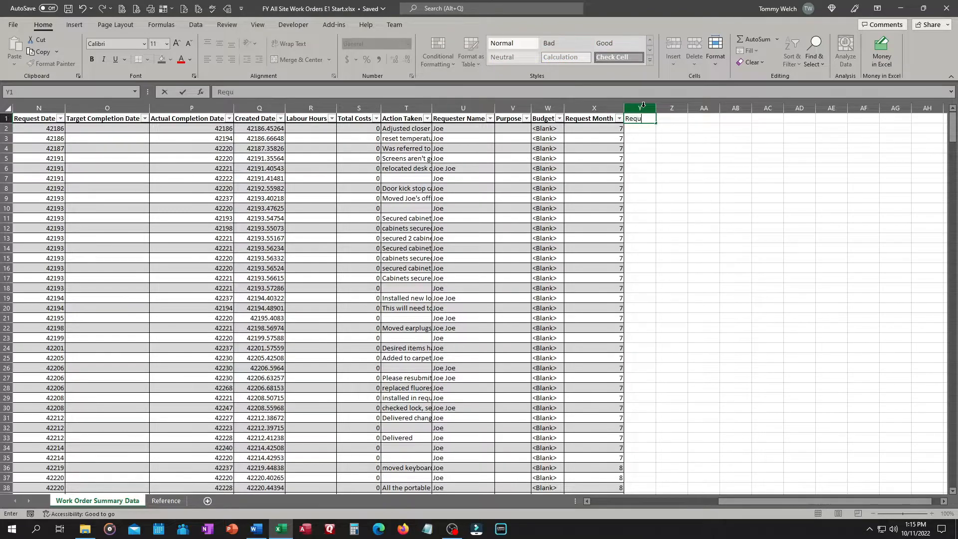
pyautogui.write('est Month Desc')
pyautogui.press('Return')
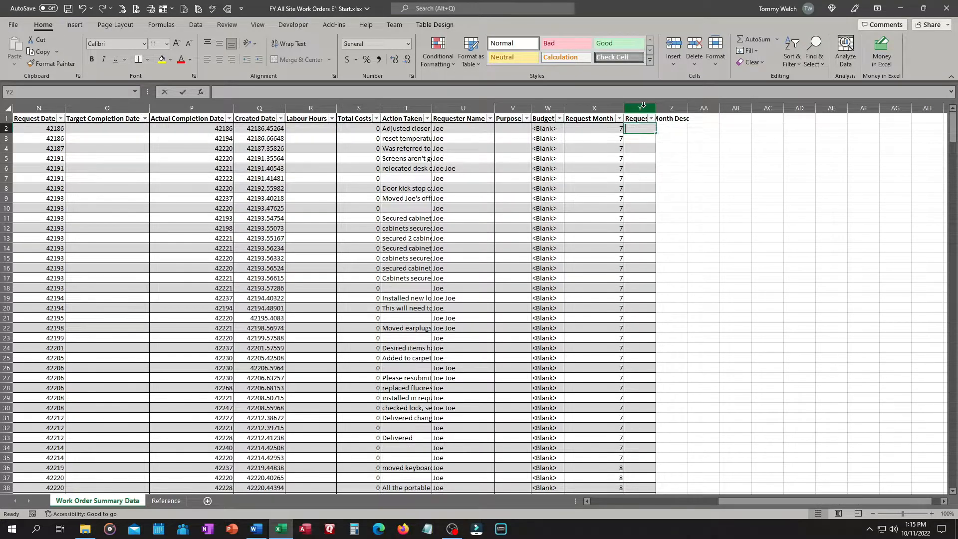
# Fill Request Month Desc with =XLOOKUP([@[Request Month]],tbl_Months[Month Num],tbl_Months[Month Desc],,0)
pyautogui.write('=XLOOKUP(')
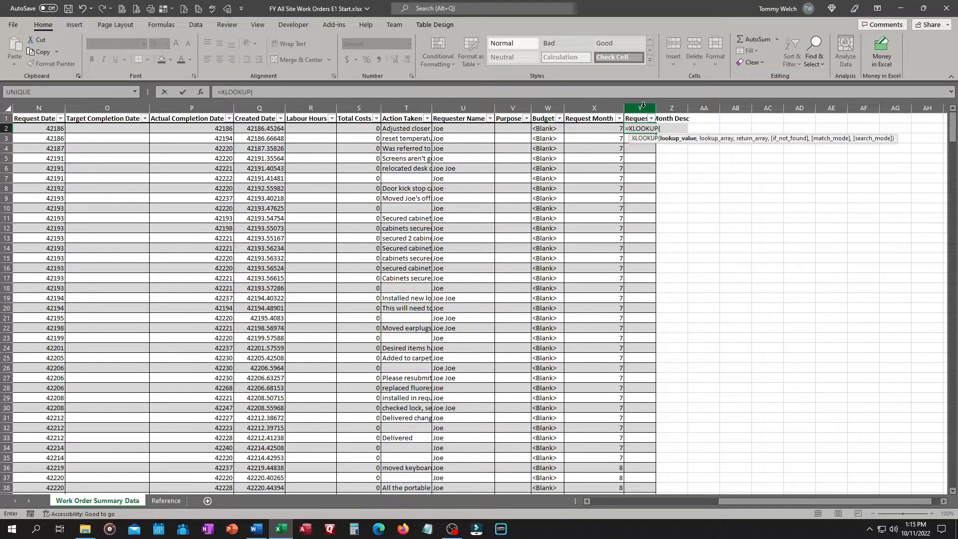
pyautogui.click(601, 129)
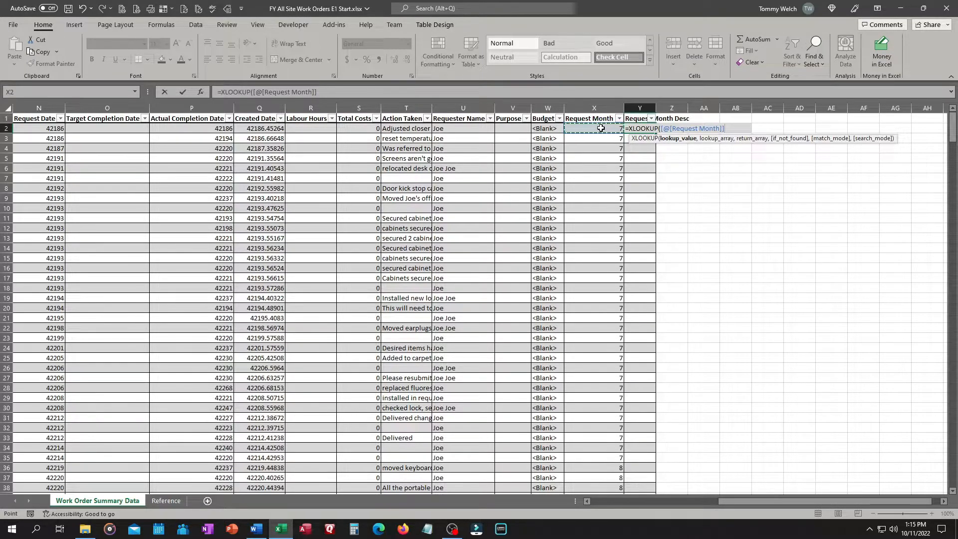
pyautogui.write(',')
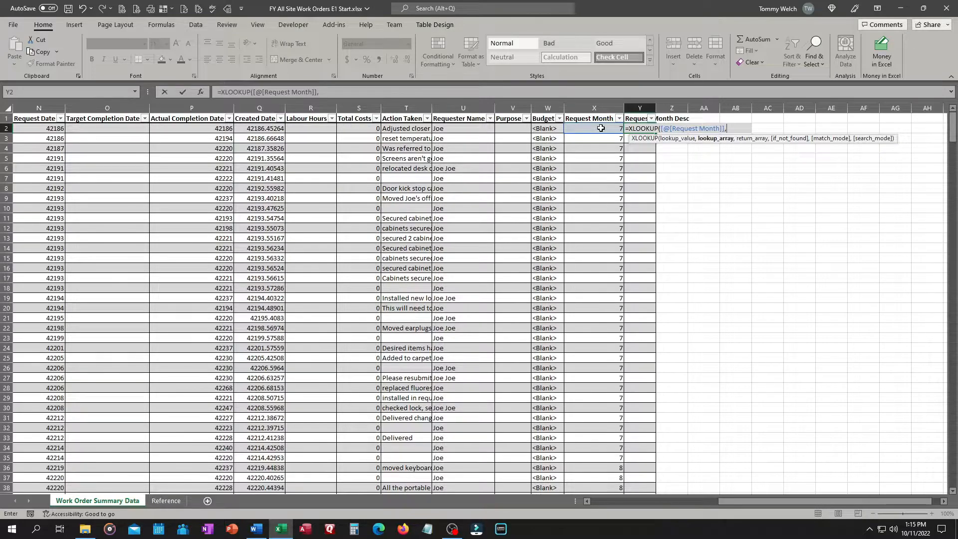
pyautogui.write('tbl')
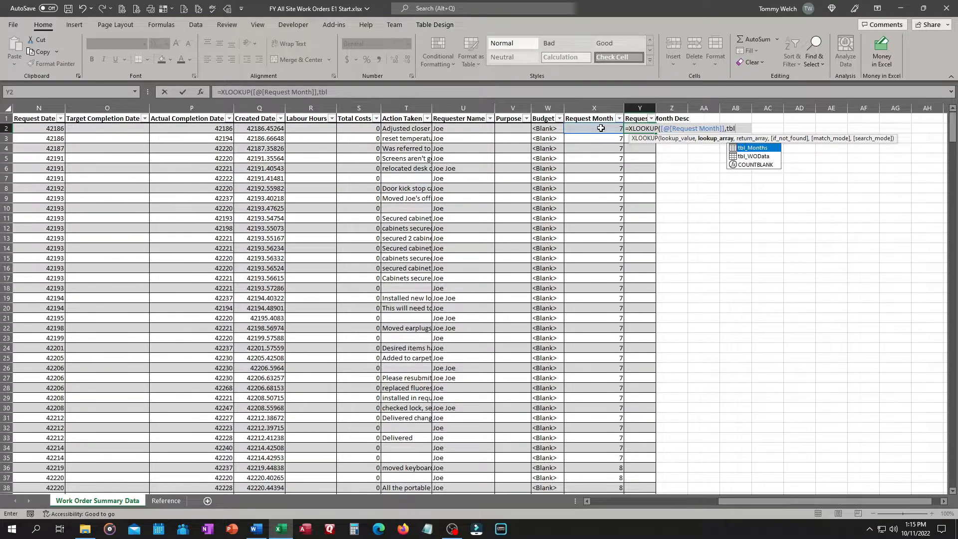
pyautogui.press('Tab')
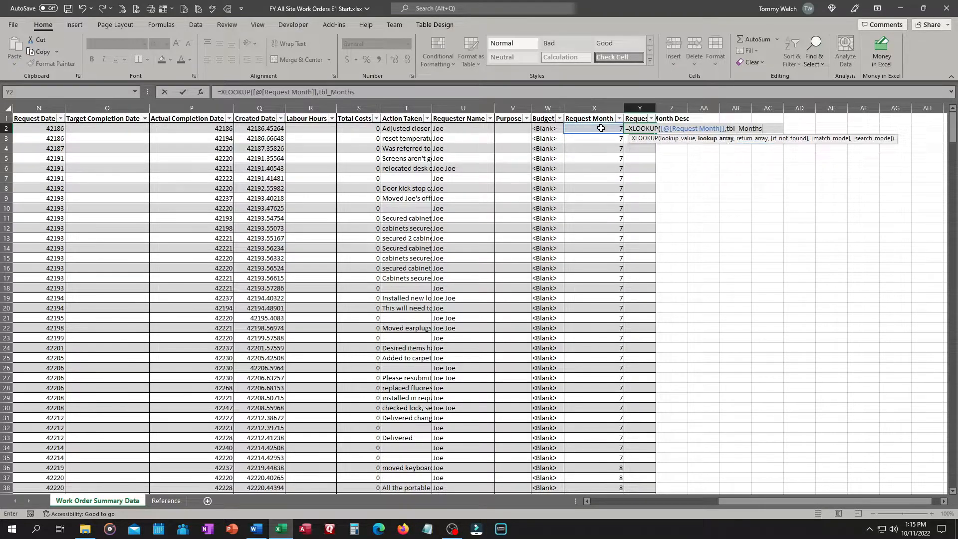
pyautogui.write('[')
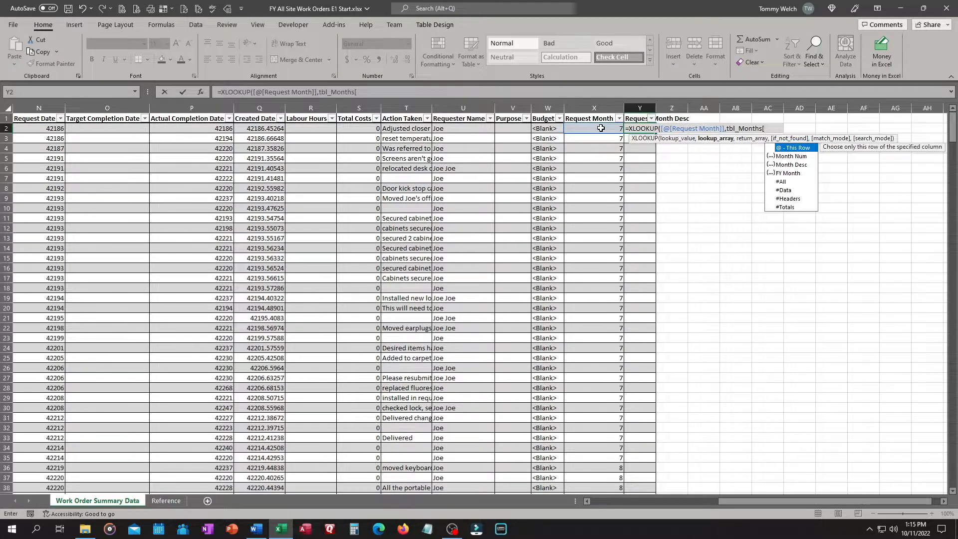
pyautogui.press('Down')
pyautogui.press('Tab')
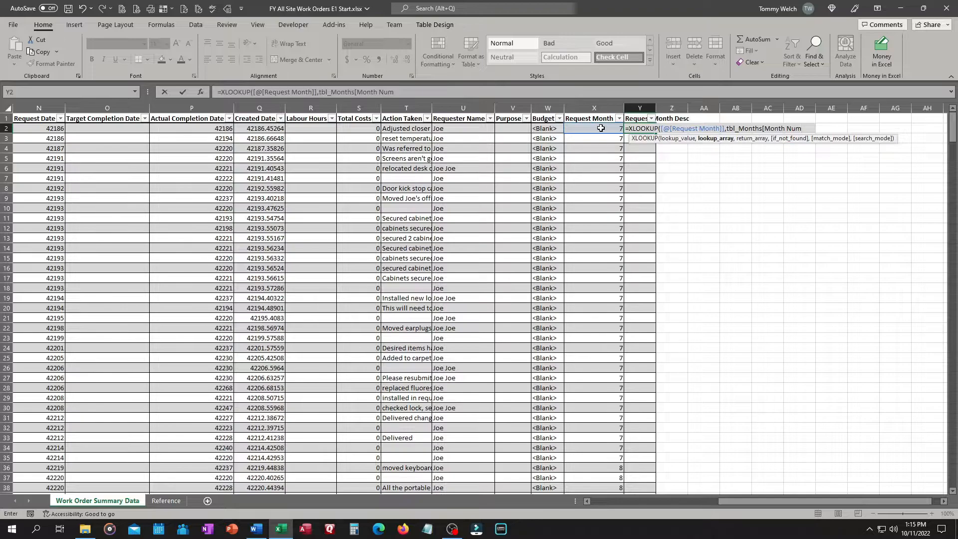
pyautogui.write(',')
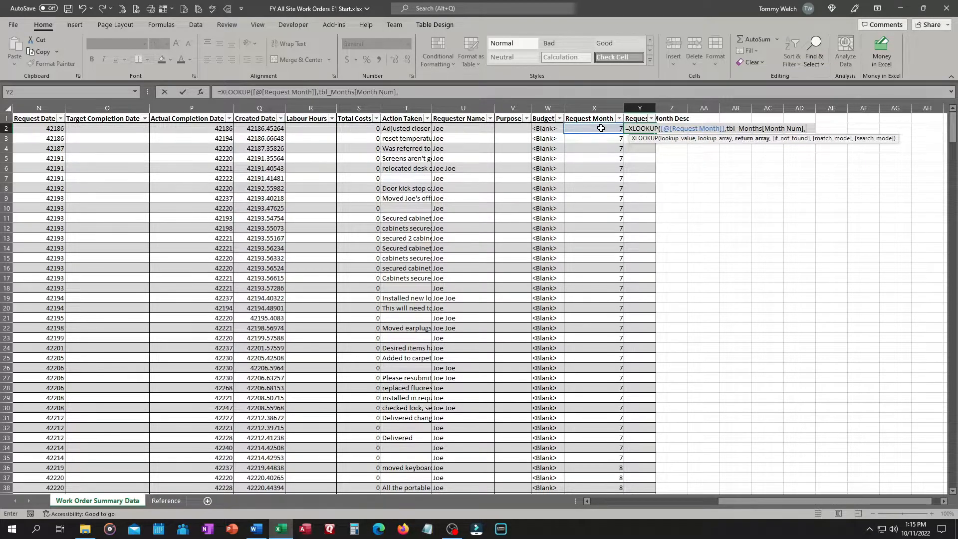
pyautogui.write('tbl')
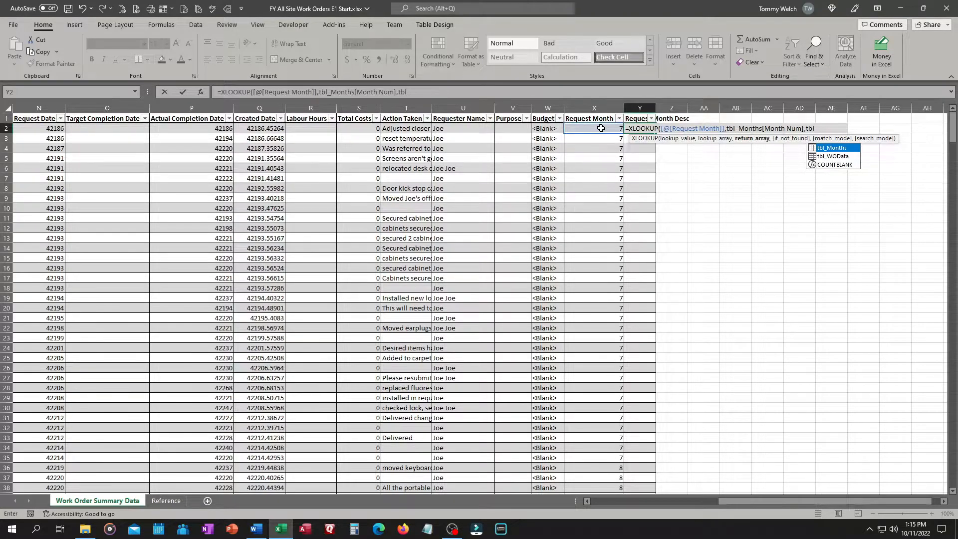
pyautogui.press('BackSpace')
pyautogui.press('BackSpace')
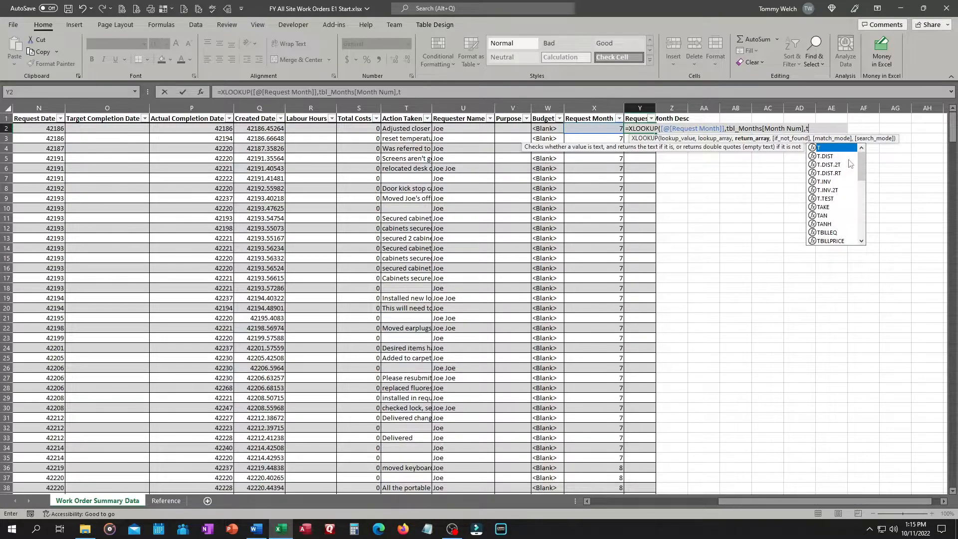
pyautogui.moveTo(862, 170)
pyautogui.mouseDown()
pyautogui.moveTo(862, 212)
pyautogui.moveTo(854, 166)
pyautogui.mouseUp()
pyautogui.write('bl')
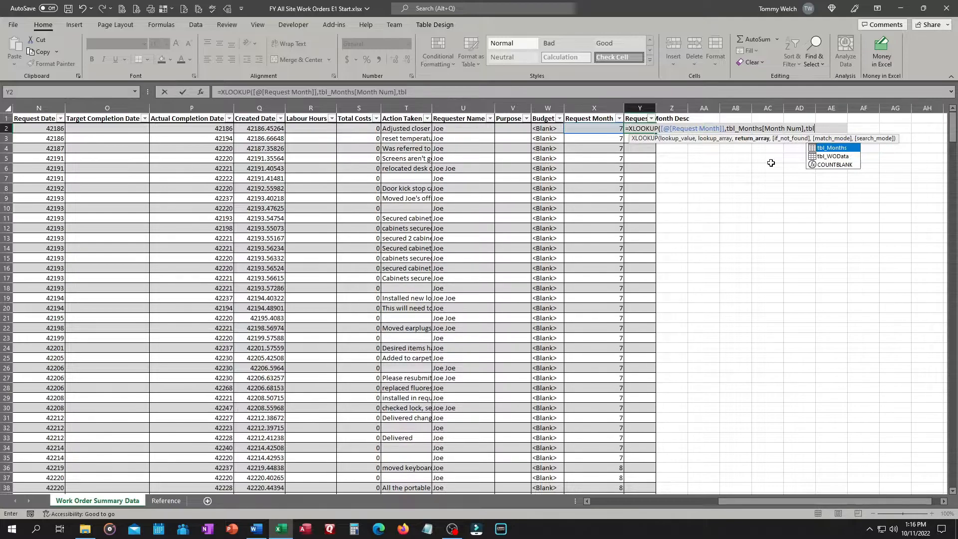
pyautogui.press('Tab')
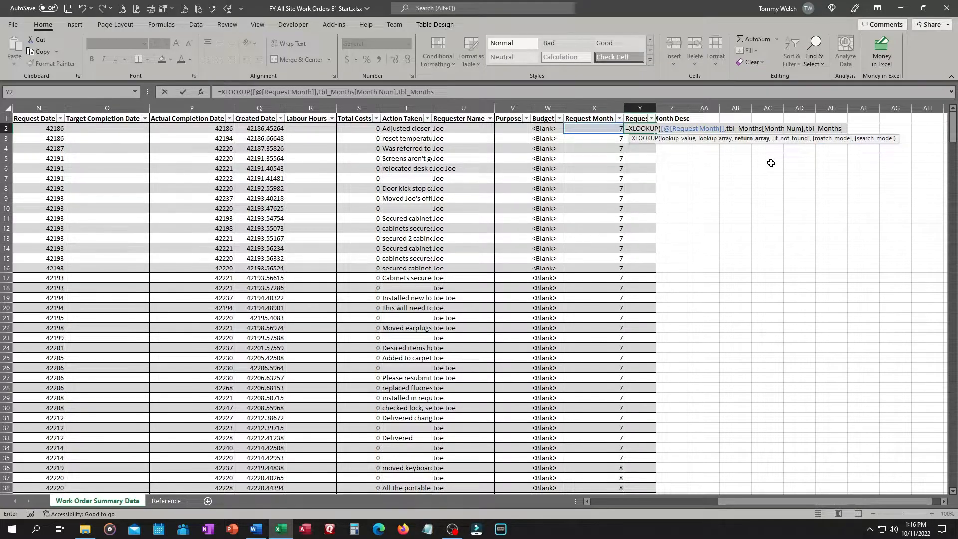
pyautogui.write('[')
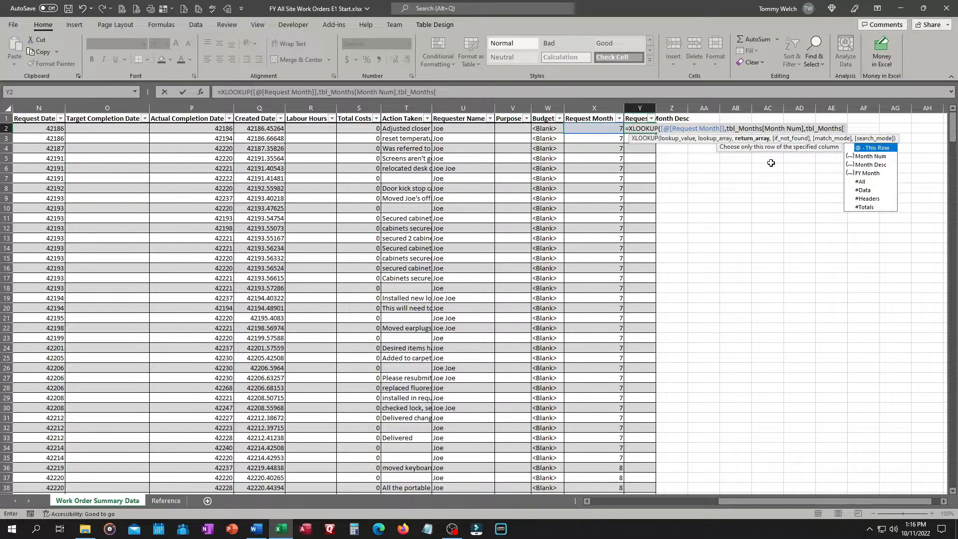
pyautogui.press('Down')
pyautogui.press('Down')
pyautogui.press('Tab')
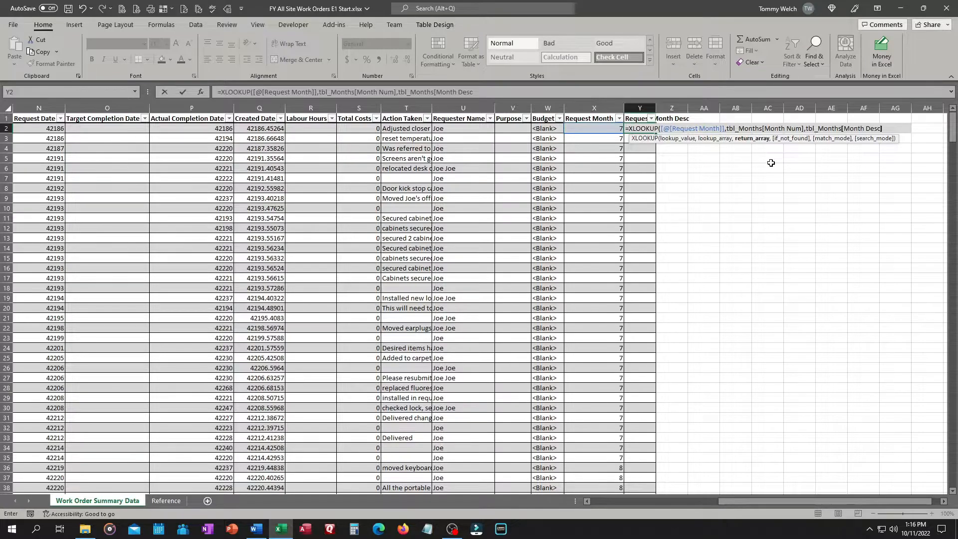
pyautogui.write(',')
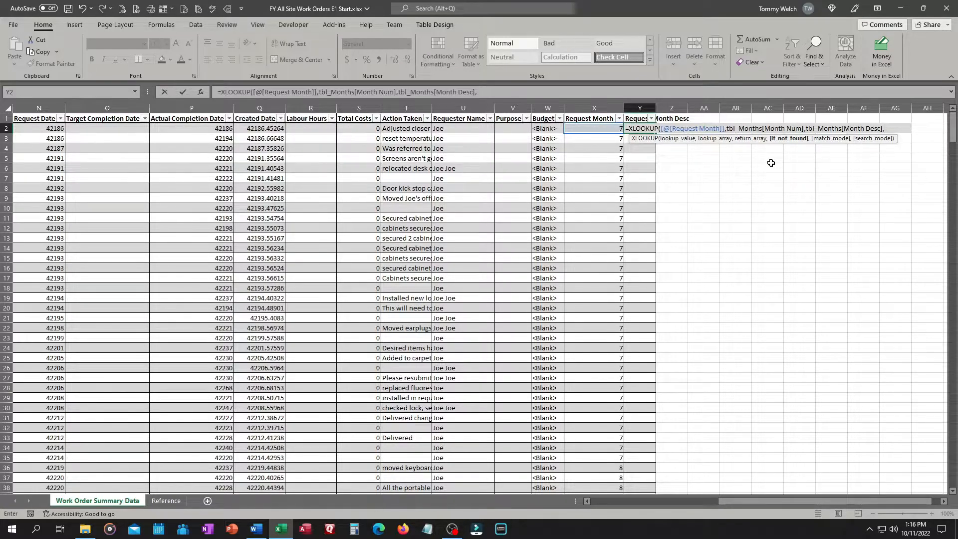
pyautogui.write(',')
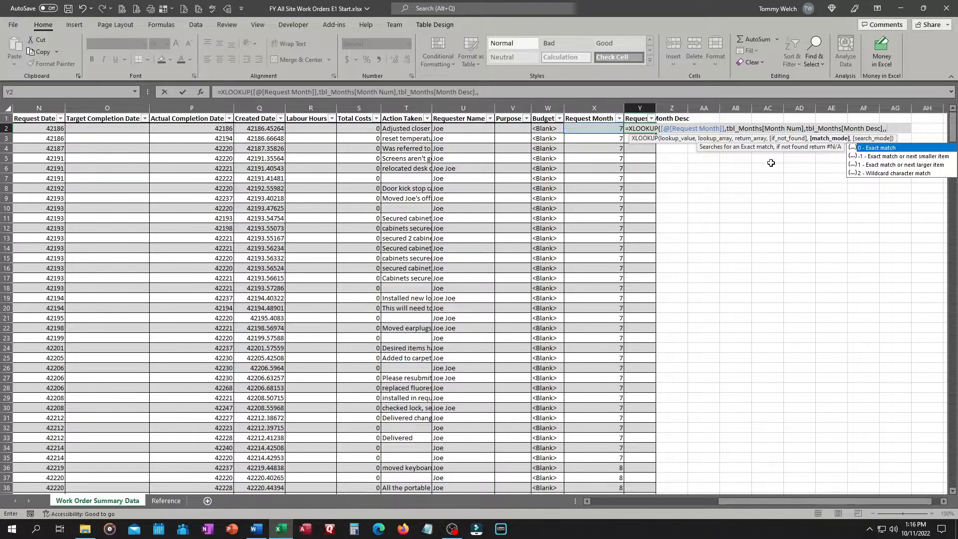
pyautogui.write('0)')
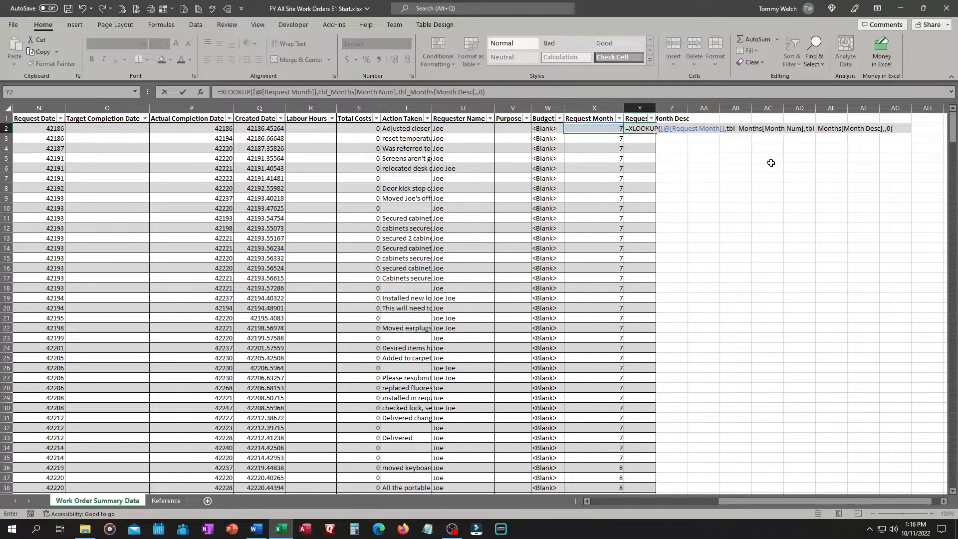
pyautogui.press('Return')
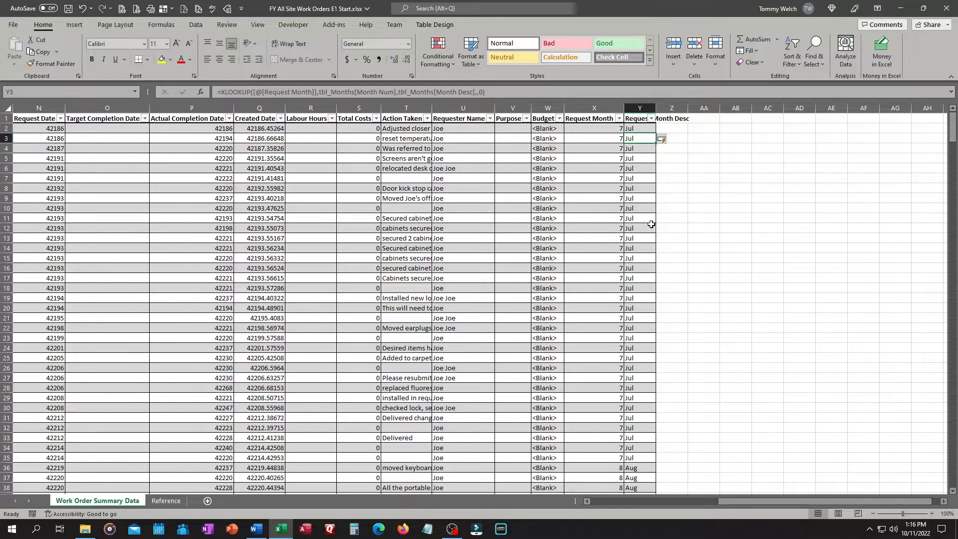
# Inspect the month values listed in the Request Month Desc column's filter
pyautogui.scroll(-20, 651, 224)
pyautogui.scroll(20, 641, 213)
pyautogui.click(652, 118)
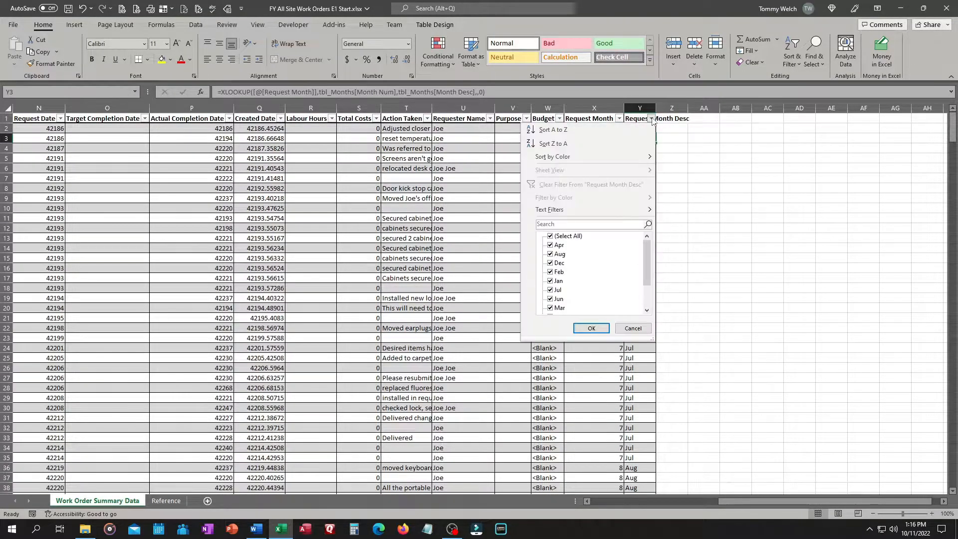
pyautogui.moveTo(648, 248)
pyautogui.mouseDown()
pyautogui.moveTo(643, 294)
pyautogui.moveTo(650, 244)
pyautogui.mouseUp()
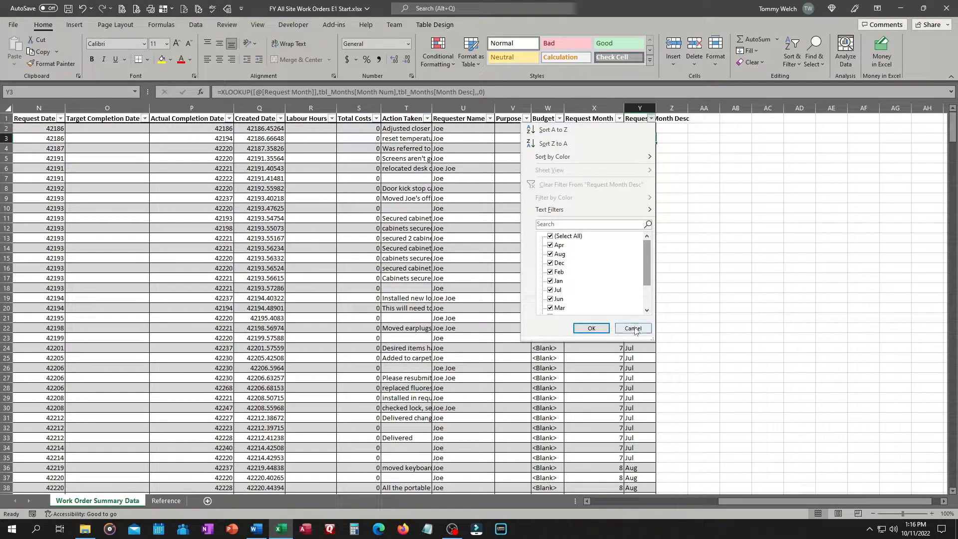
pyautogui.click(634, 328)
pyautogui.click(675, 126)
pyautogui.click(674, 118)
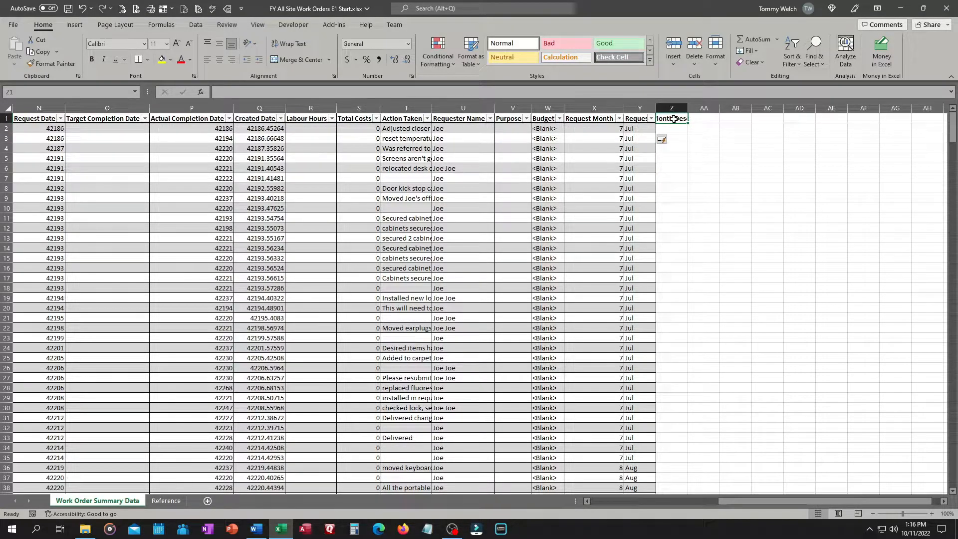
# Add a Request FY Month column header after Request Month Desc in the table
pyautogui.write('R')
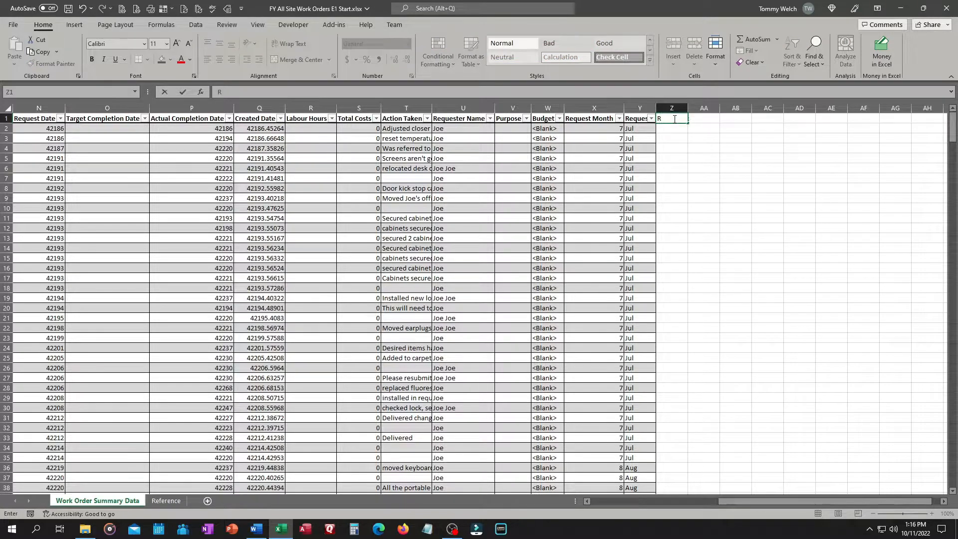
pyautogui.write('equest FY Month')
pyautogui.press('Return')
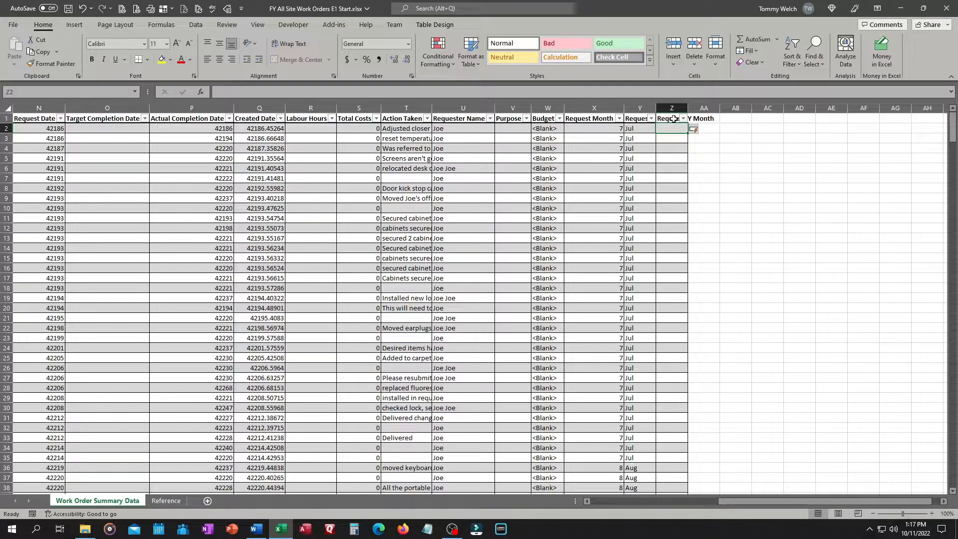
# Fill Request FY Month with =XLOOKUP([@[Request Month]],tbl_Months[Month Num],tbl_Months[FY Month],,0) and autofit the column
pyautogui.write('=XLOOKUP(')
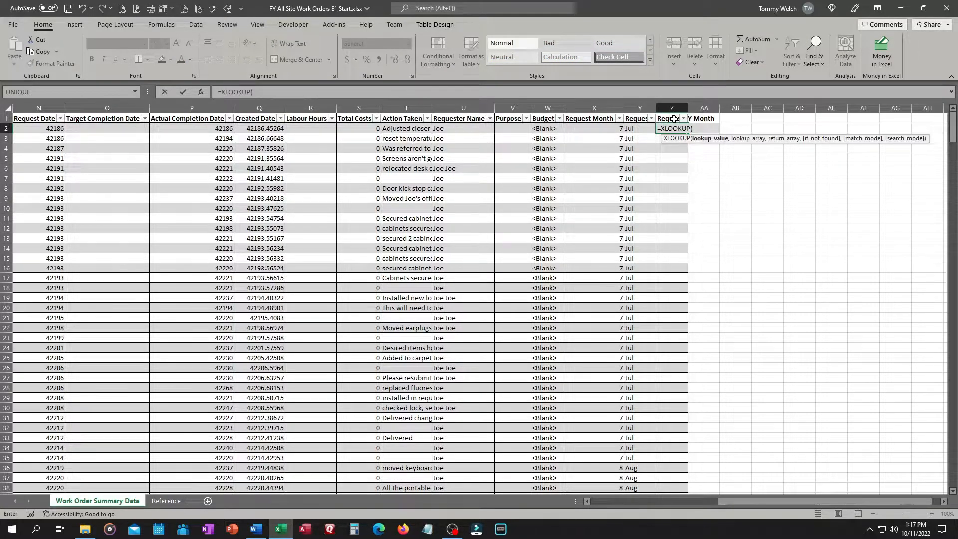
pyautogui.click(603, 128)
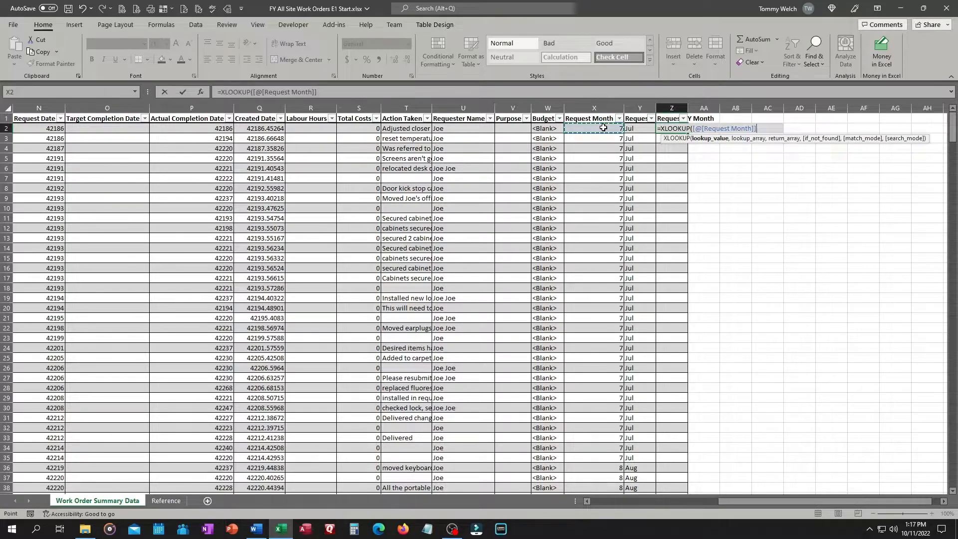
pyautogui.write(',')
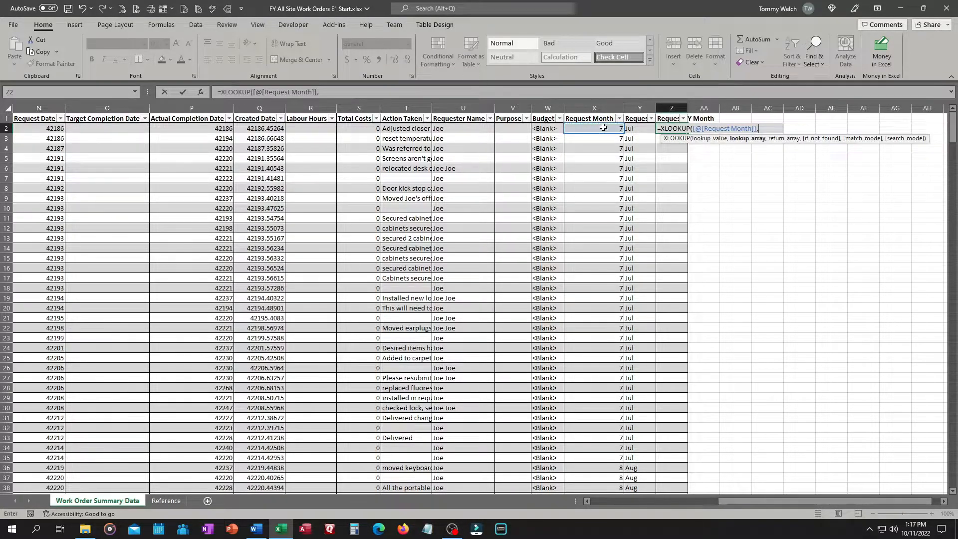
pyautogui.write('tbl')
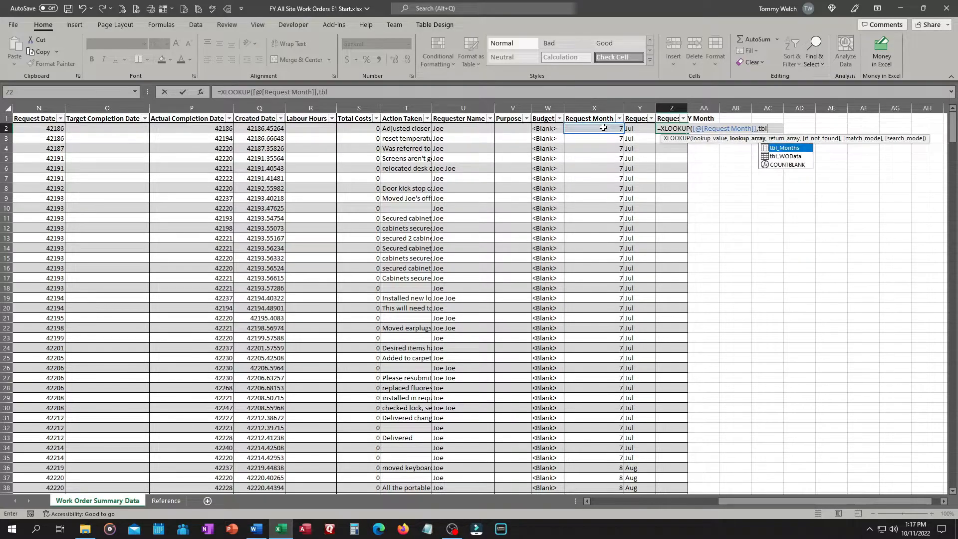
pyautogui.write('_Months[')
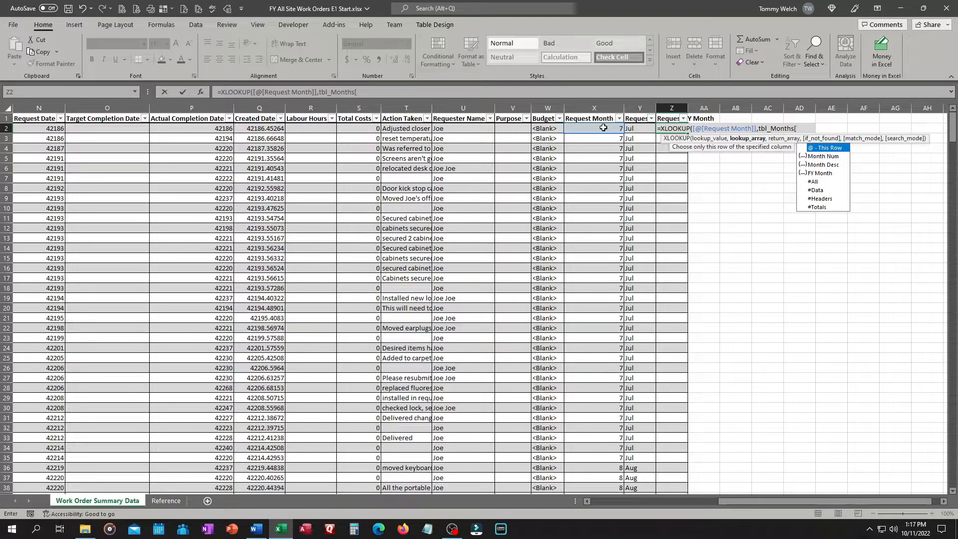
pyautogui.press('Down')
pyautogui.press('Tab')
pyautogui.write('],tbl')
pyautogui.press('Tab')
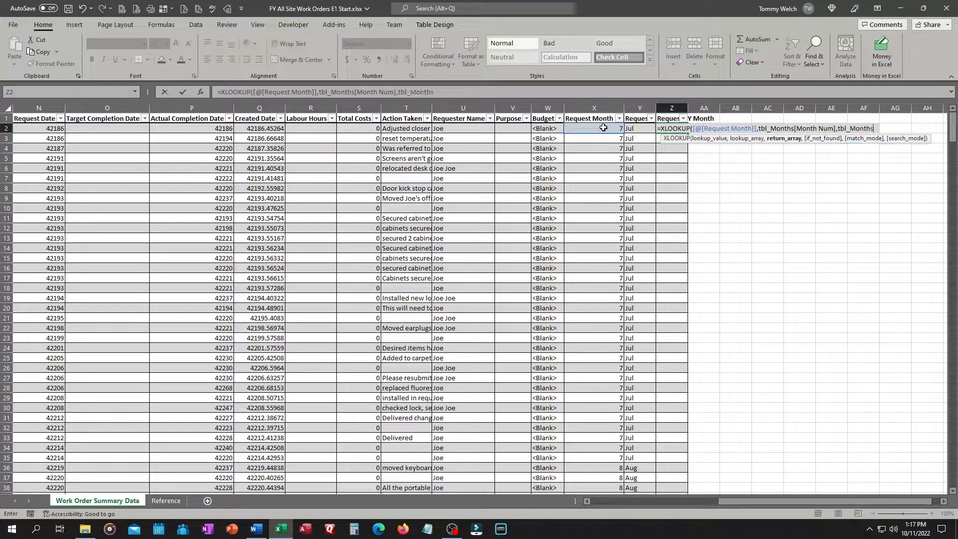
pyautogui.write('[')
pyautogui.press('Down')
pyautogui.press('Down')
pyautogui.press('Down')
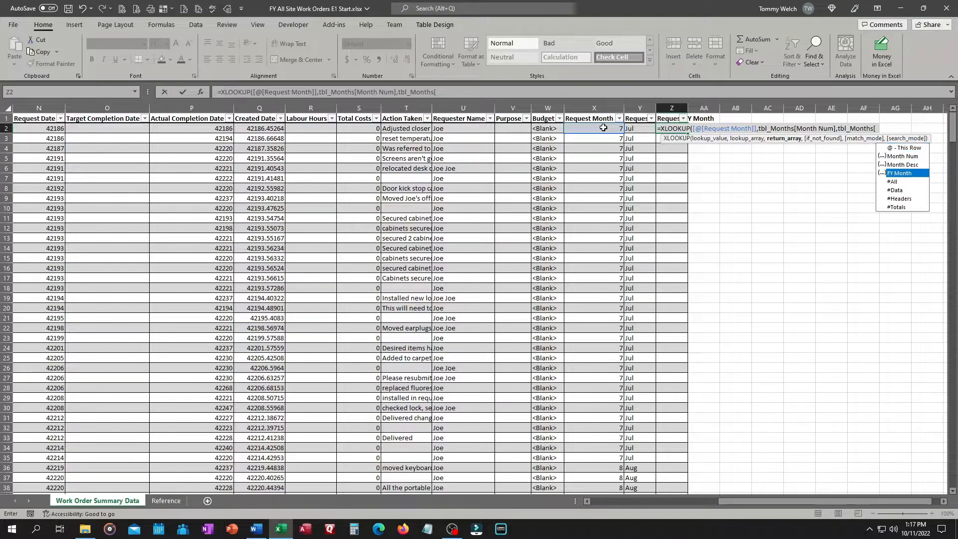
pyautogui.press('Tab')
pyautogui.write(',,')
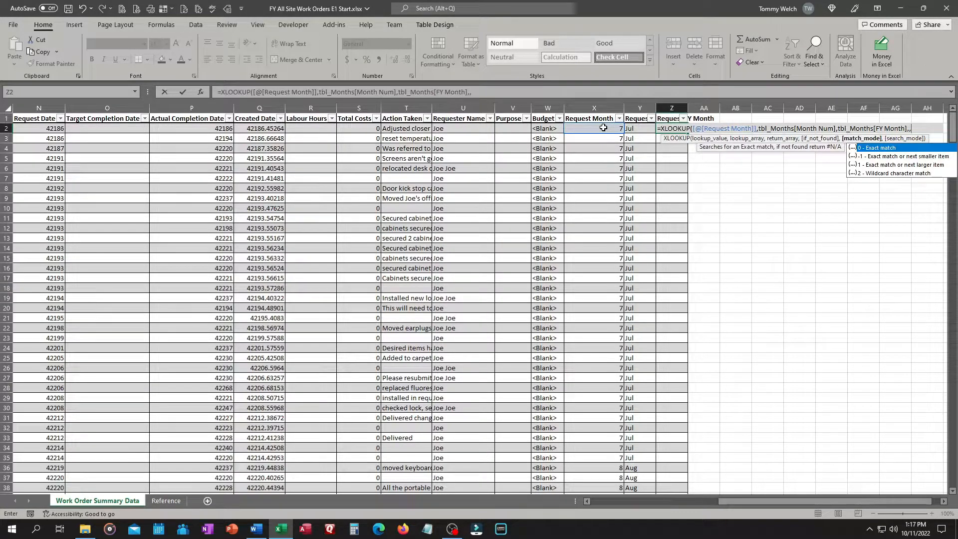
pyautogui.press('Tab')
pyautogui.write(')')
pyautogui.press('Return')
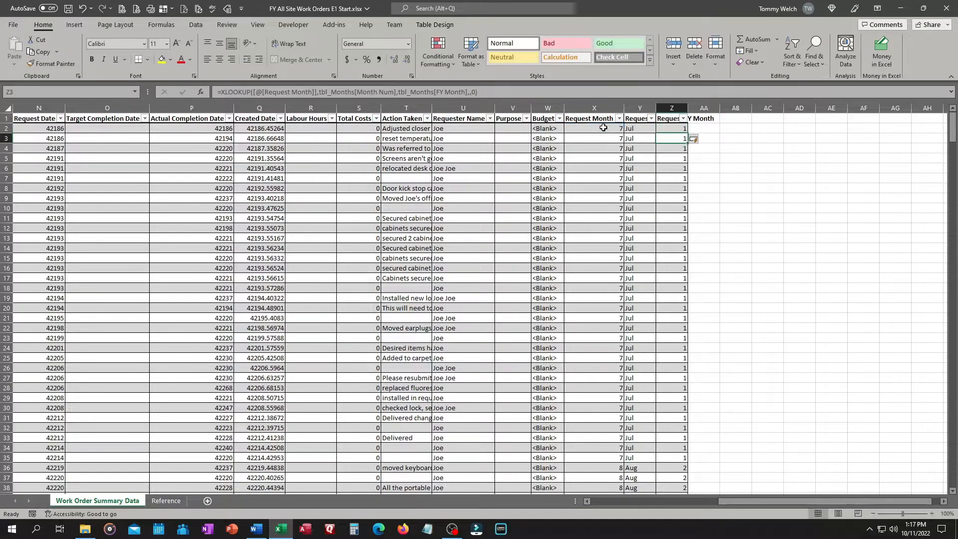
pyautogui.doubleClick(687, 107)
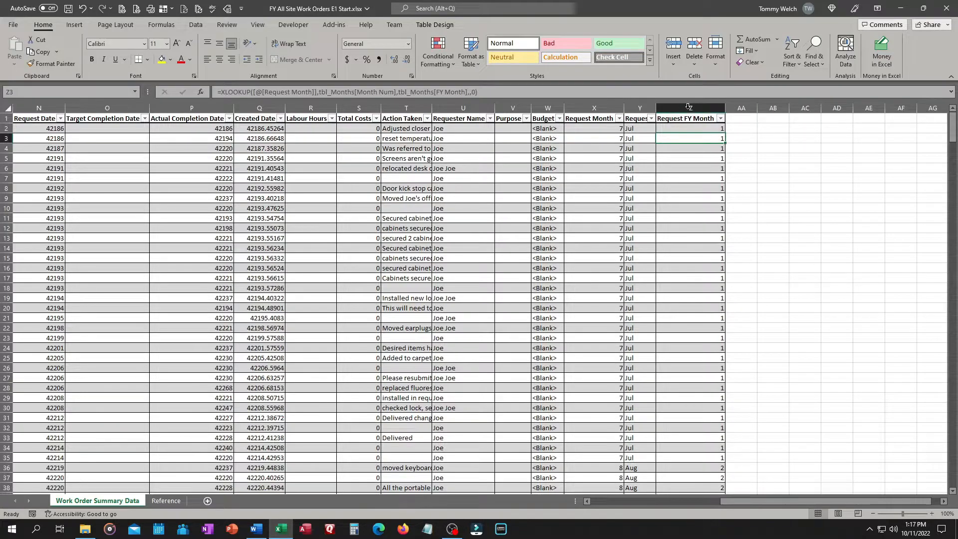
# Add a Complete Month column header after Request FY Month
pyautogui.click(743, 119)
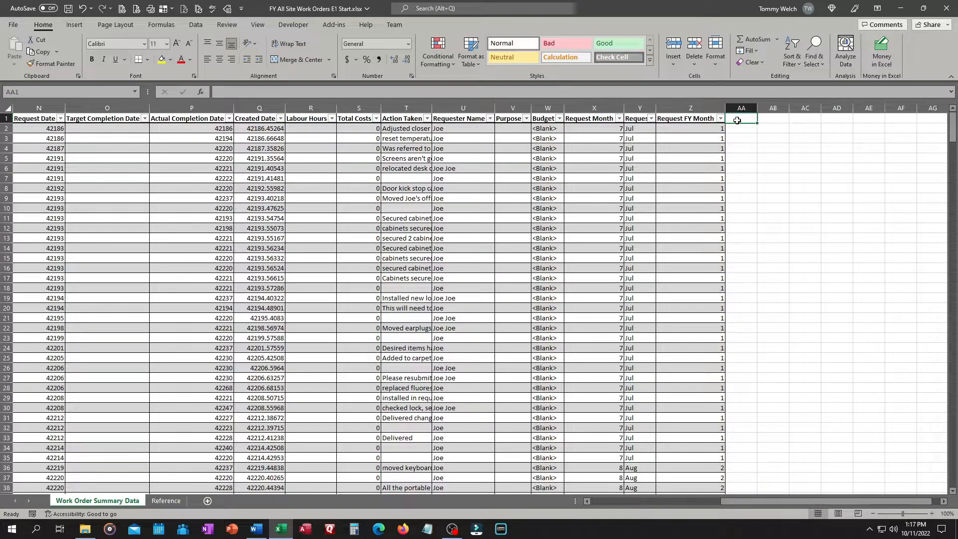
pyautogui.write('C')
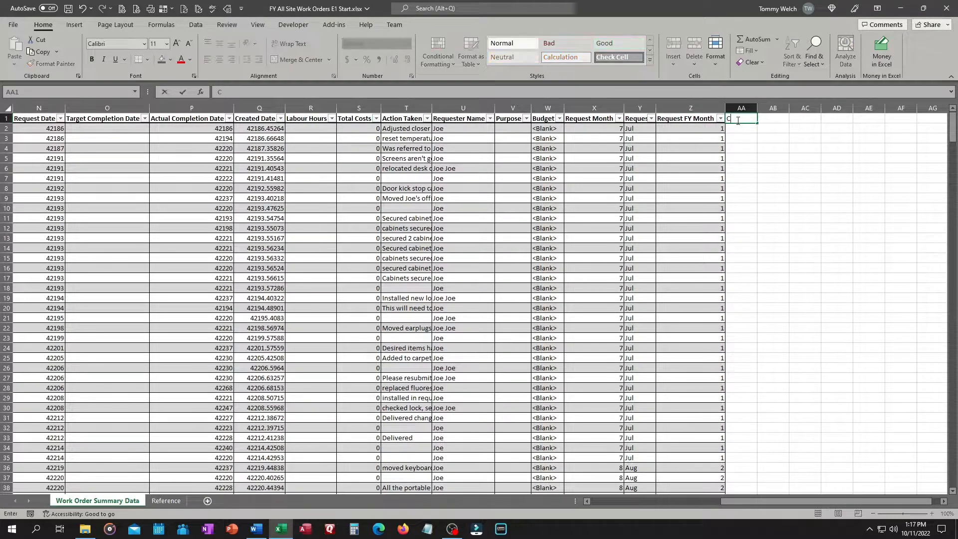
pyautogui.write('omplete Month')
pyautogui.press('Return')
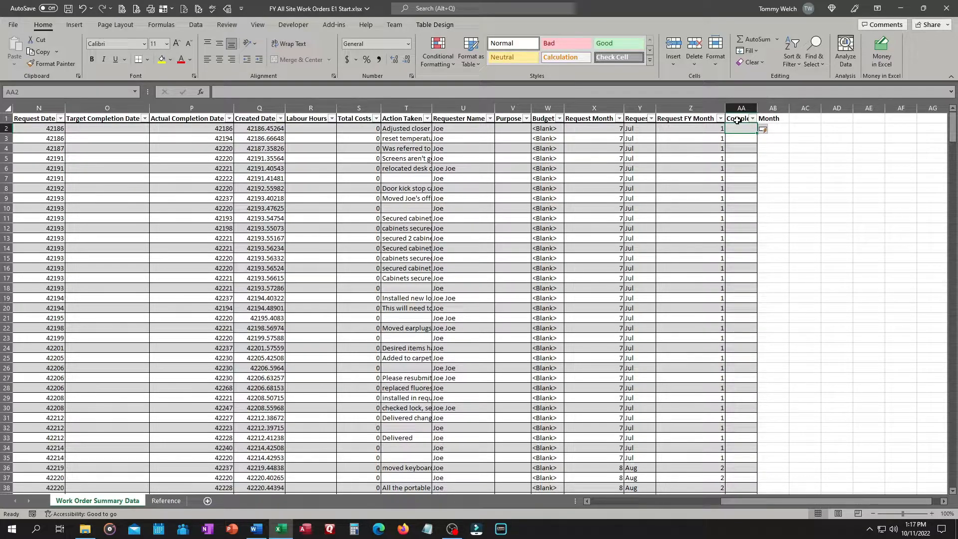
# Fill Complete Month with =MONTH([@[Actual Completion Date]])
pyautogui.write('=')
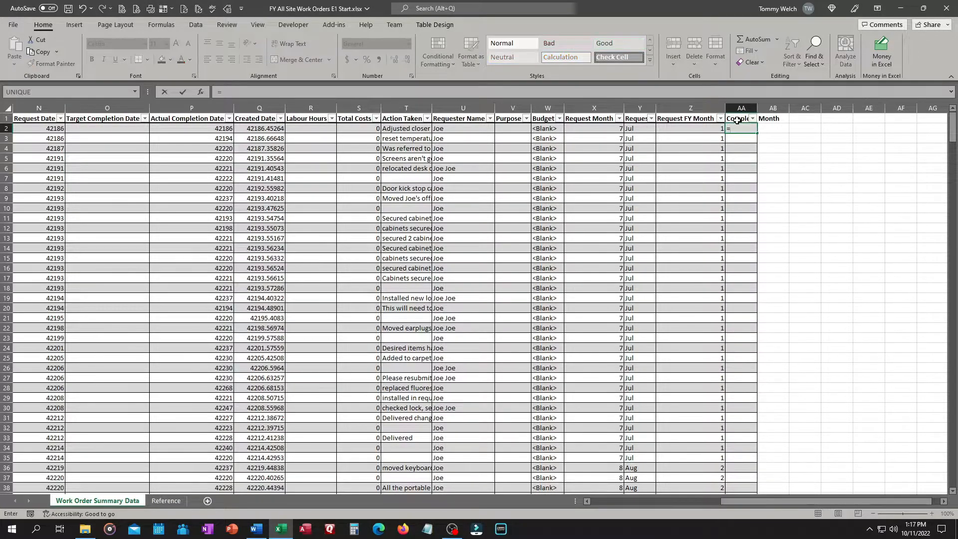
pyautogui.write('mon')
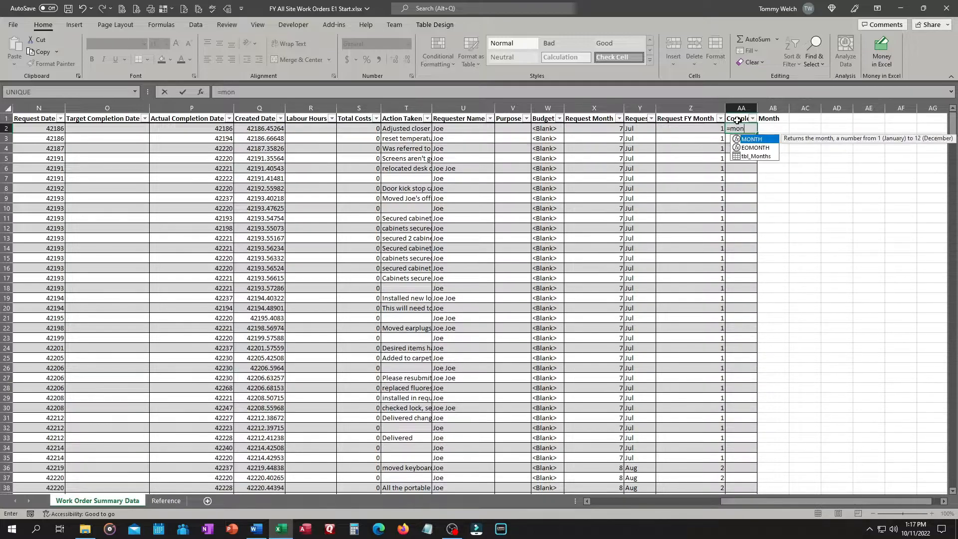
pyautogui.press('Tab')
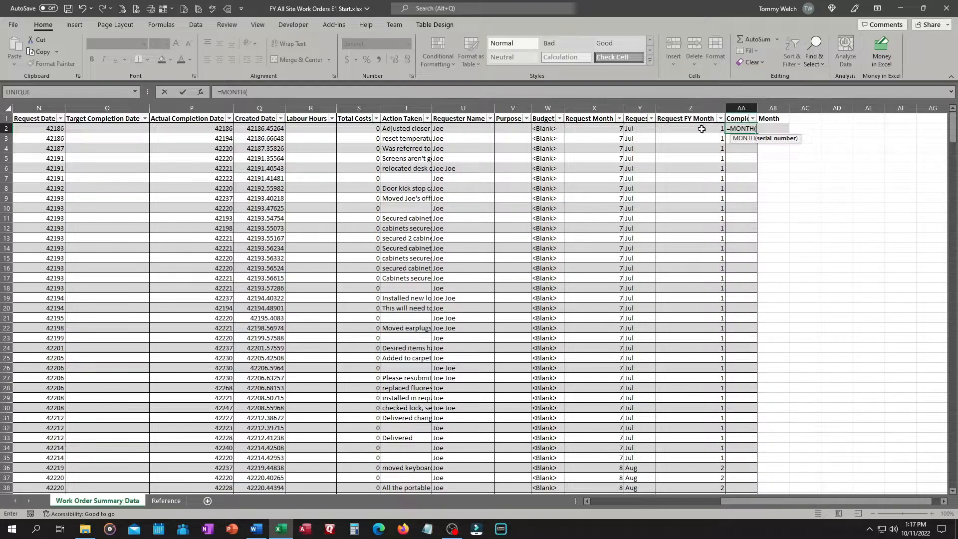
pyautogui.click(204, 129)
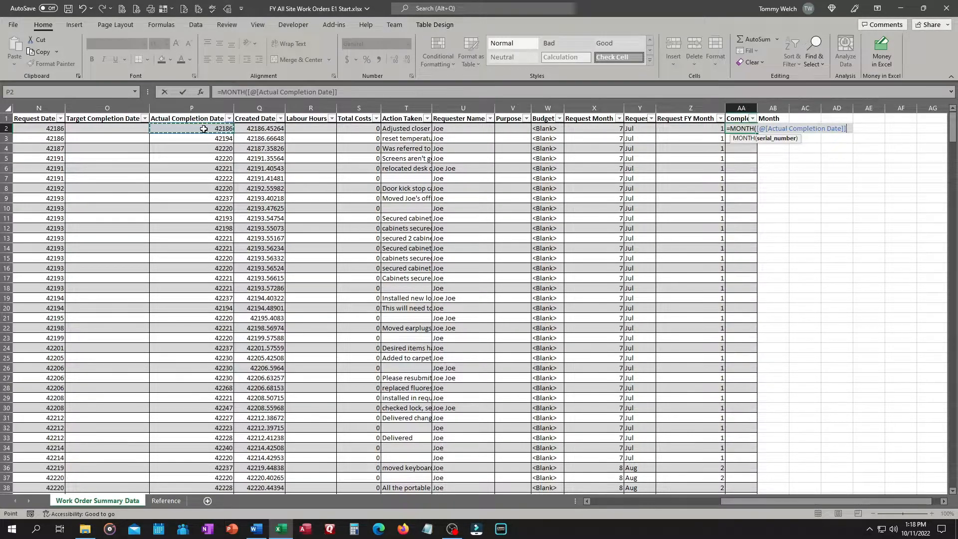
pyautogui.write(')')
pyautogui.press('Return')
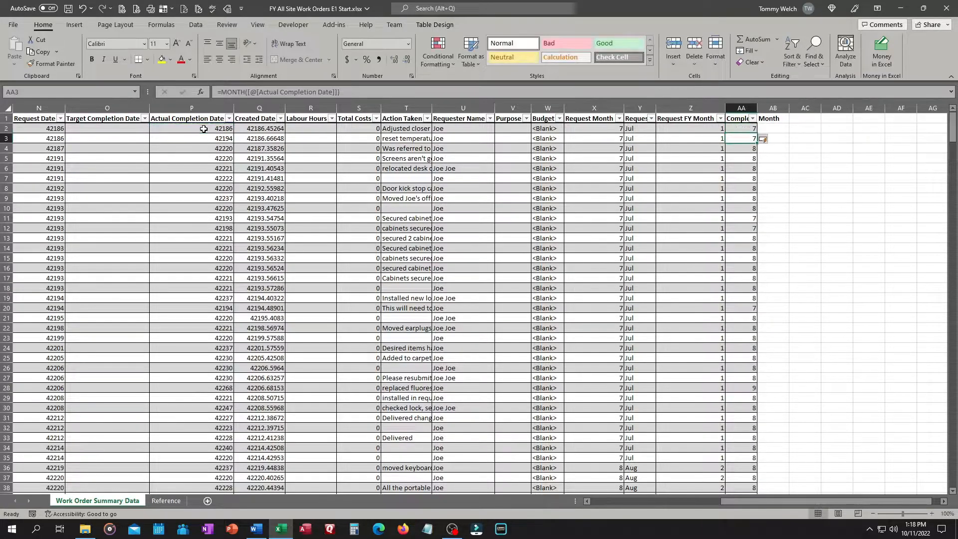
# Add a Complete Month Desc column header after Complete Month and move to its first data cell
pyautogui.click(777, 119)
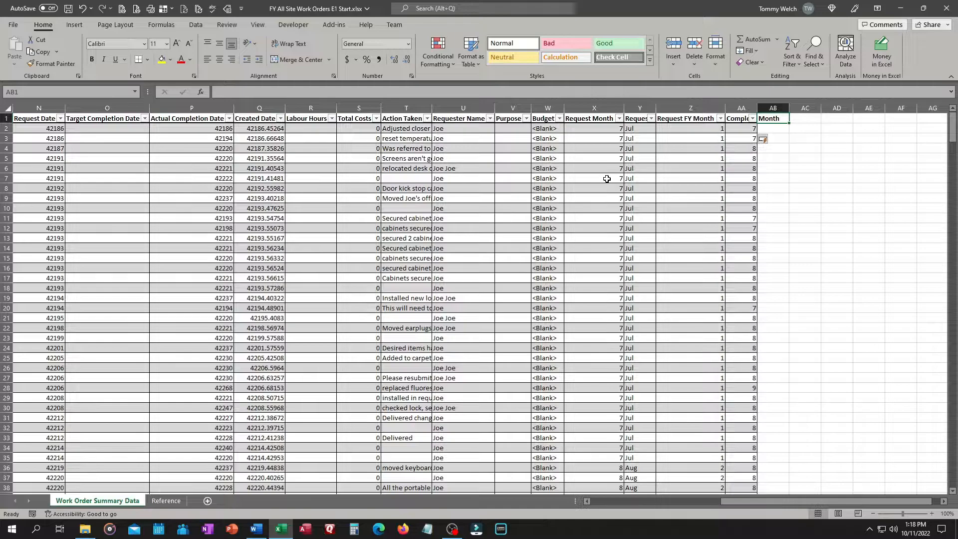
pyautogui.write('C')
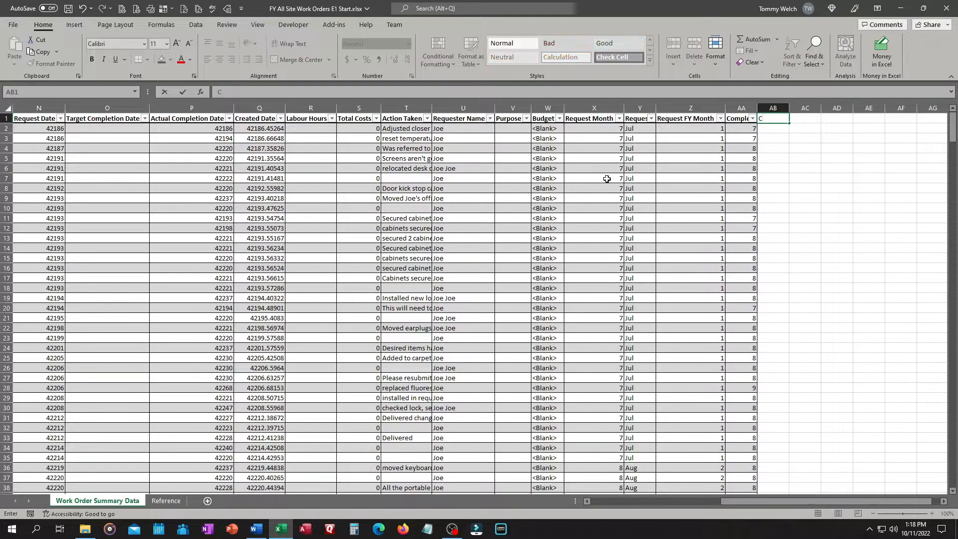
pyautogui.write('omplete Month Desc')
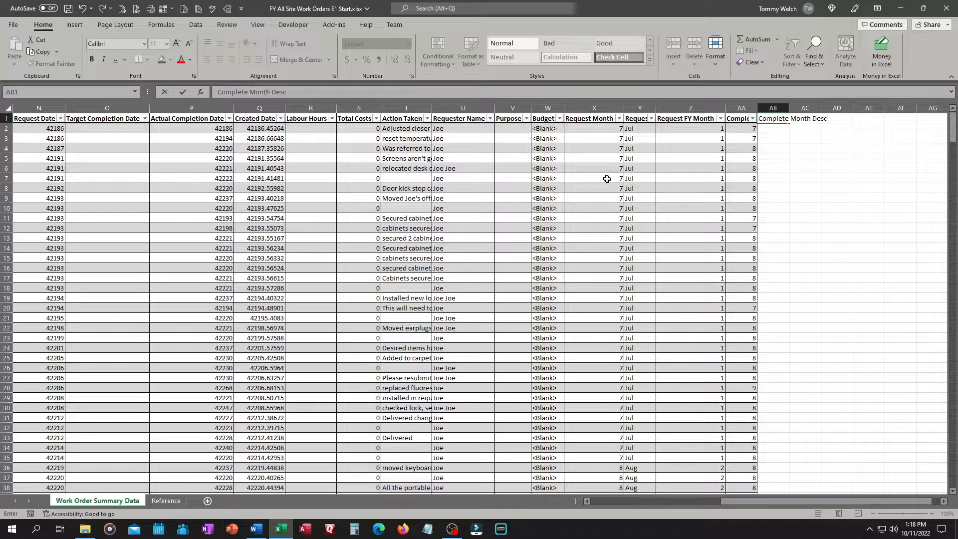
pyautogui.press('Tab')
pyautogui.press('Left')
pyautogui.press('Down')
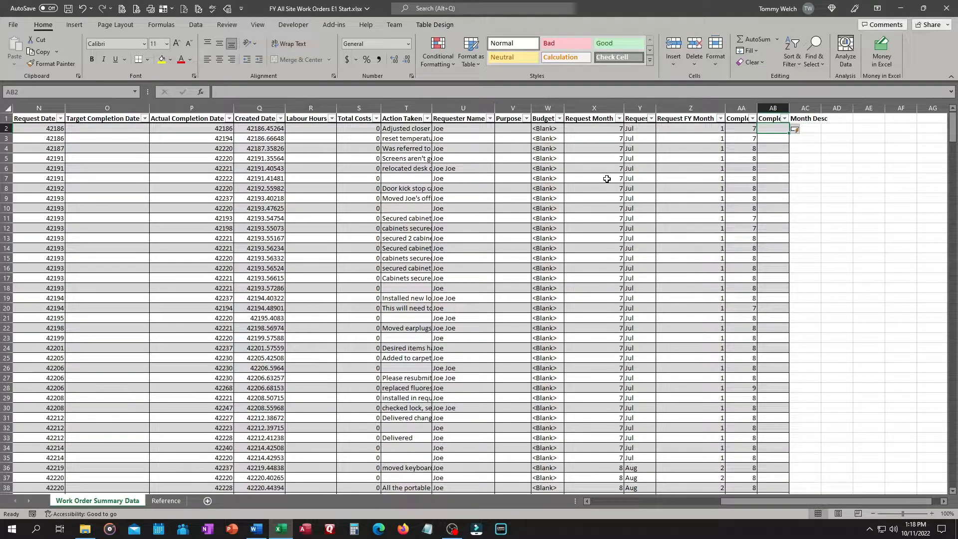
pyautogui.write('=')
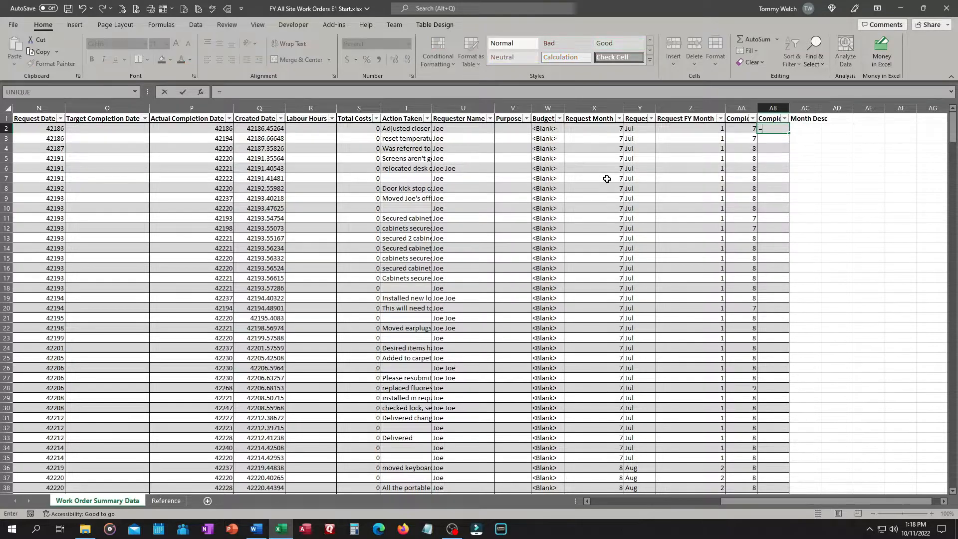
pyautogui.press('Left')
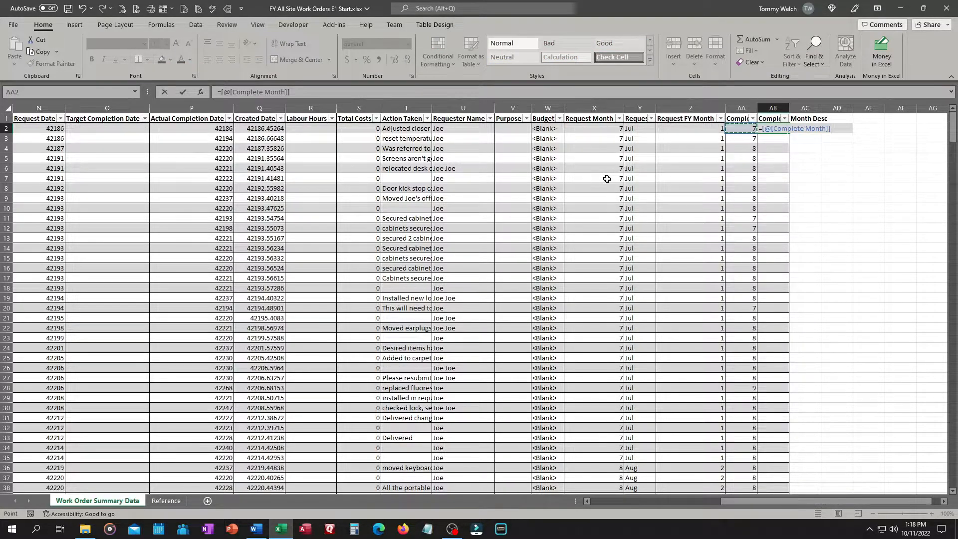
pyautogui.hotkey('ctrl', 'Return')
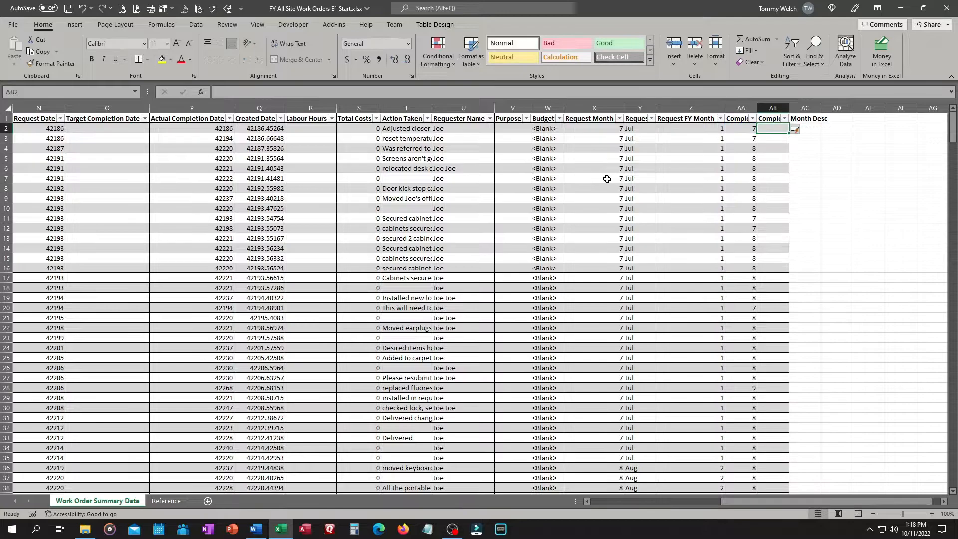
# Fill Complete Month Desc with =XLOOKUP([@[Complete Month]],tbl_Months[Month Num],tbl_Months[Month Desc],,0)
pyautogui.write('=xl')
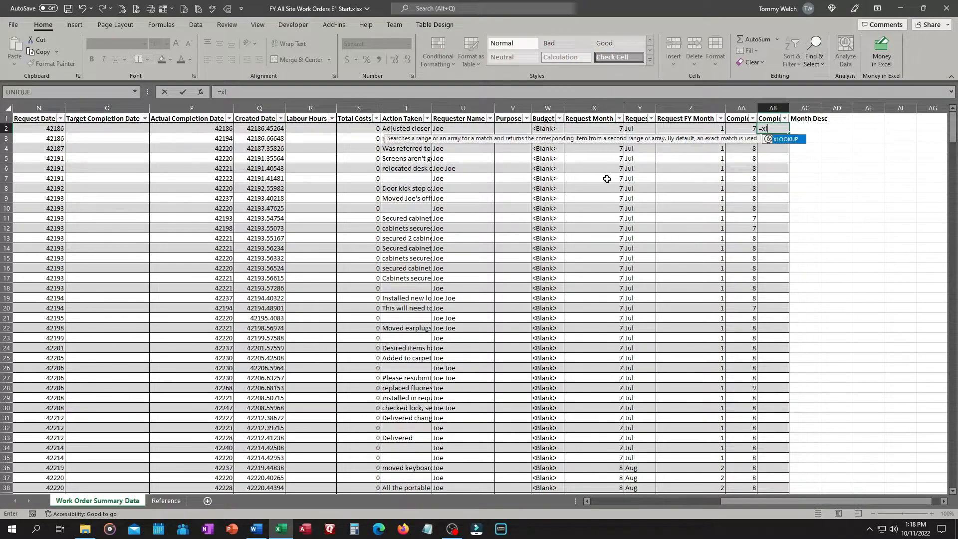
pyautogui.press('Tab')
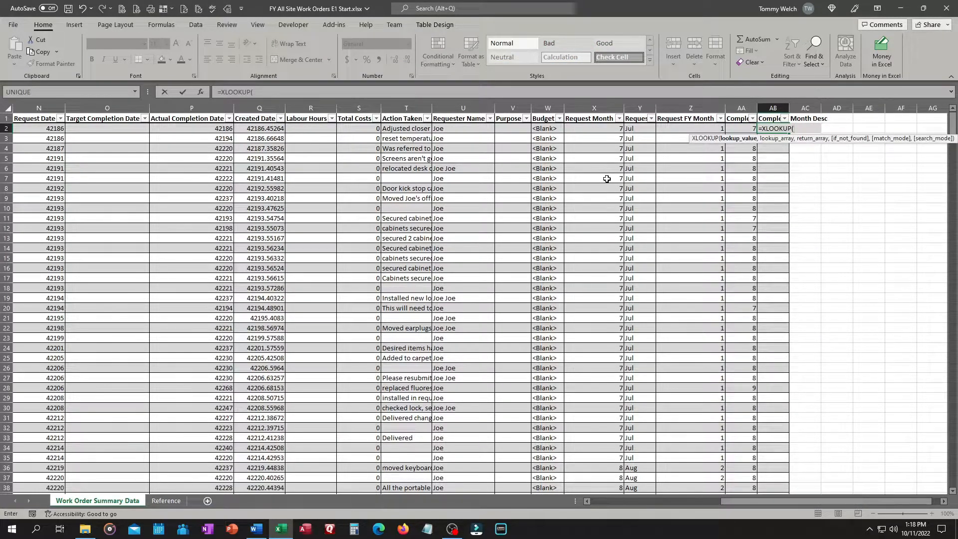
pyautogui.press('Left')
pyautogui.write(',')
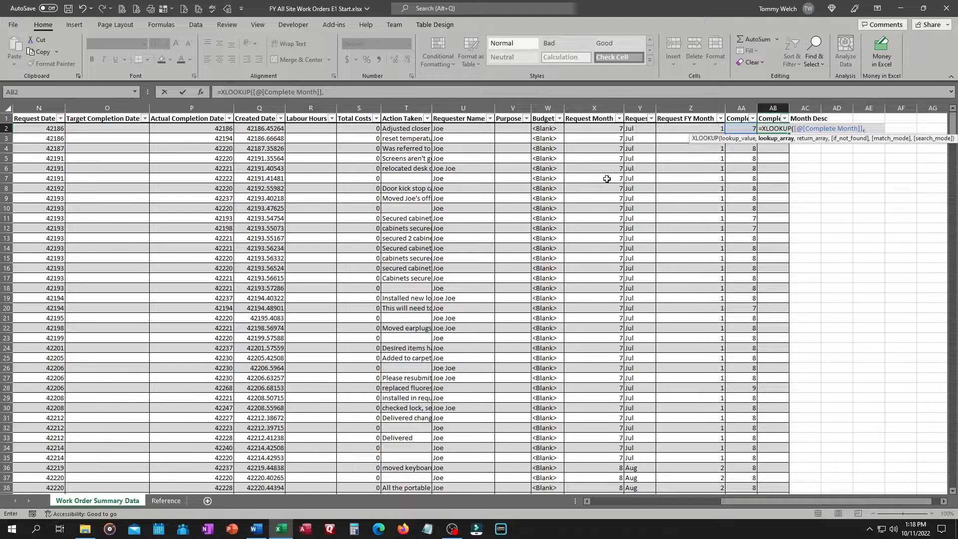
pyautogui.write(',tbl')
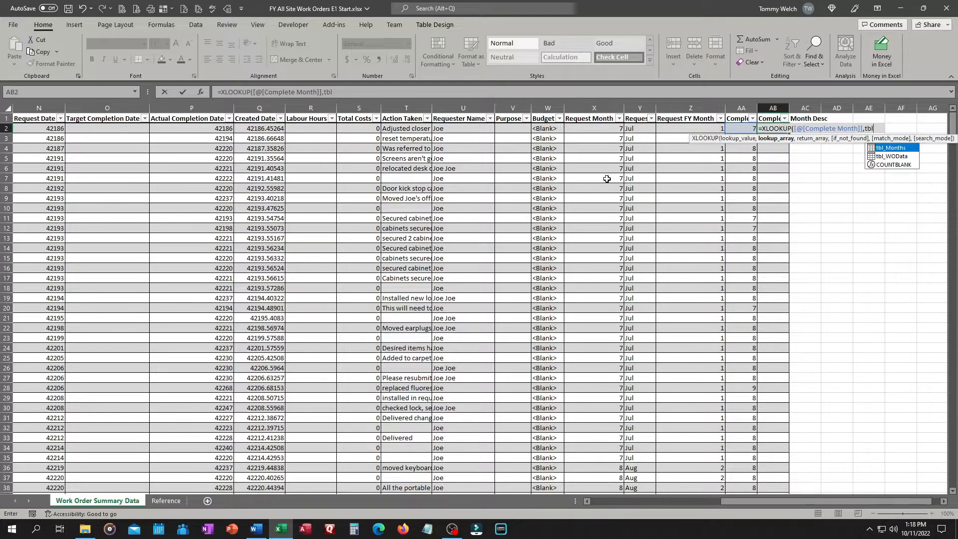
pyautogui.press('Tab')
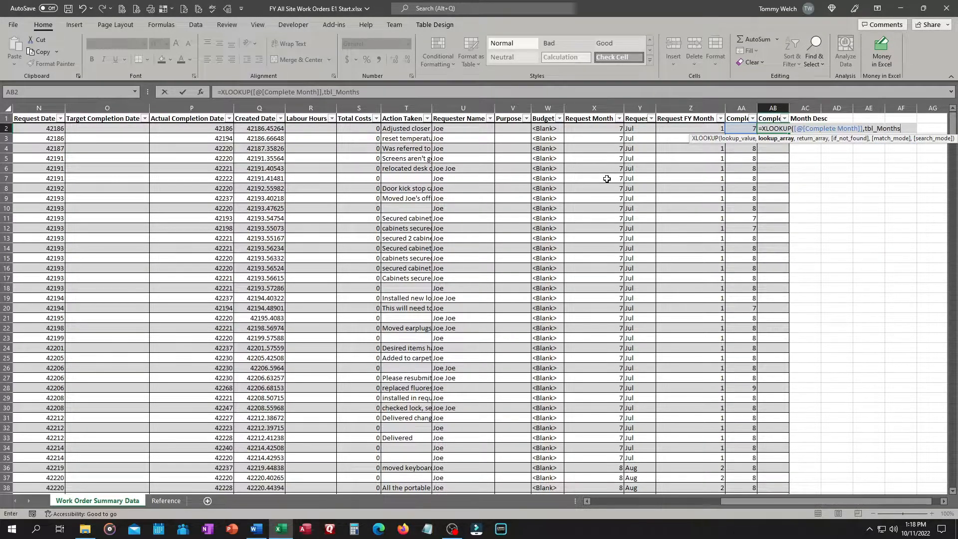
pyautogui.write('[')
pyautogui.press('Tab')
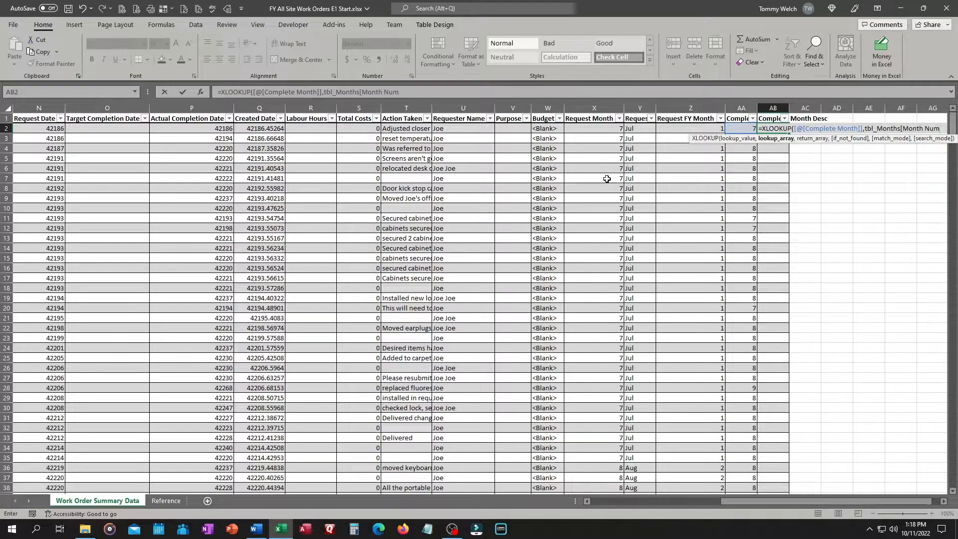
pyautogui.write('],tbl')
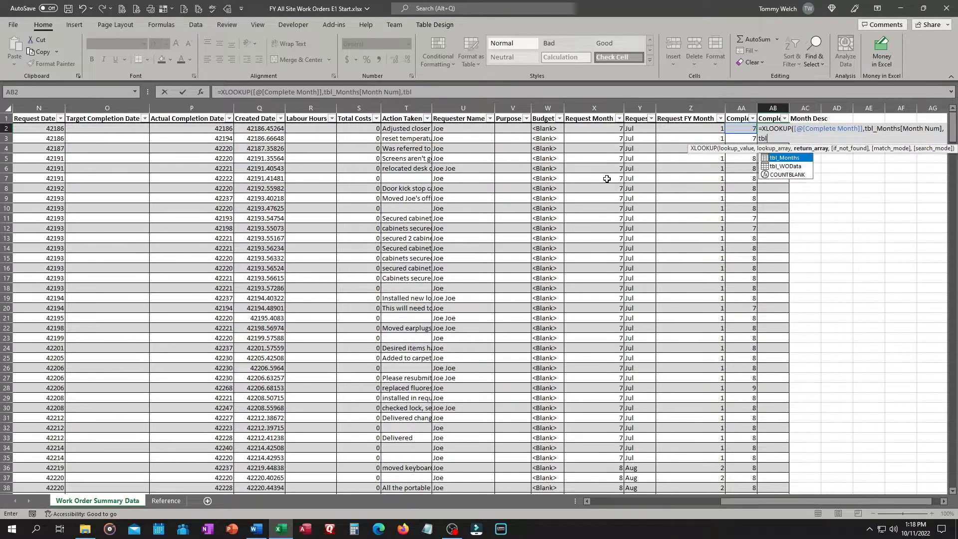
pyautogui.press('Tab')
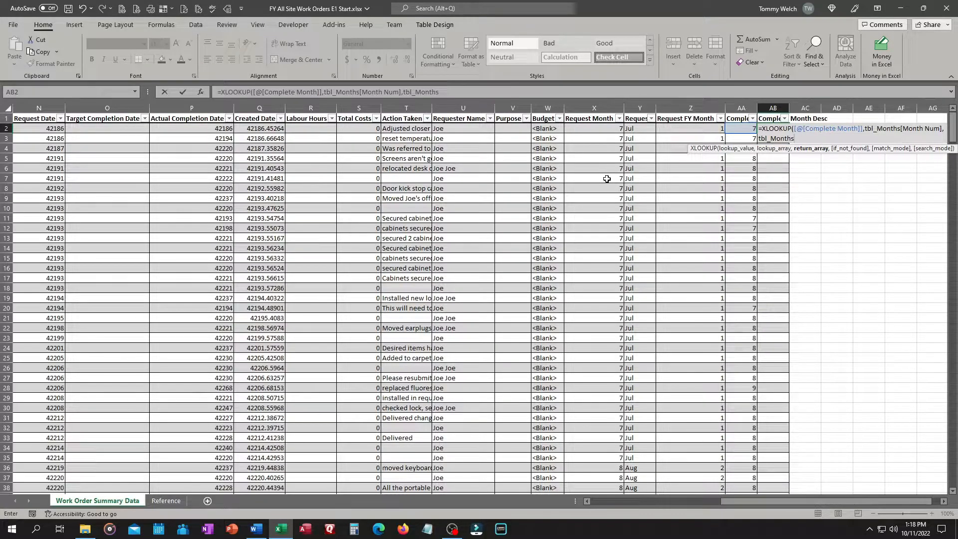
pyautogui.write('[')
pyautogui.press('Down')
pyautogui.press('Down')
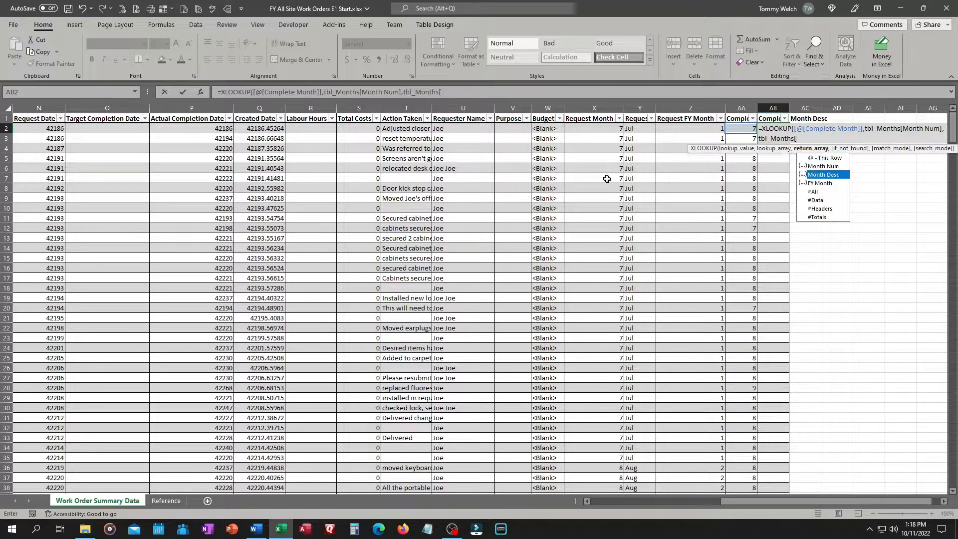
pyautogui.press('Tab')
pyautogui.write('],,')
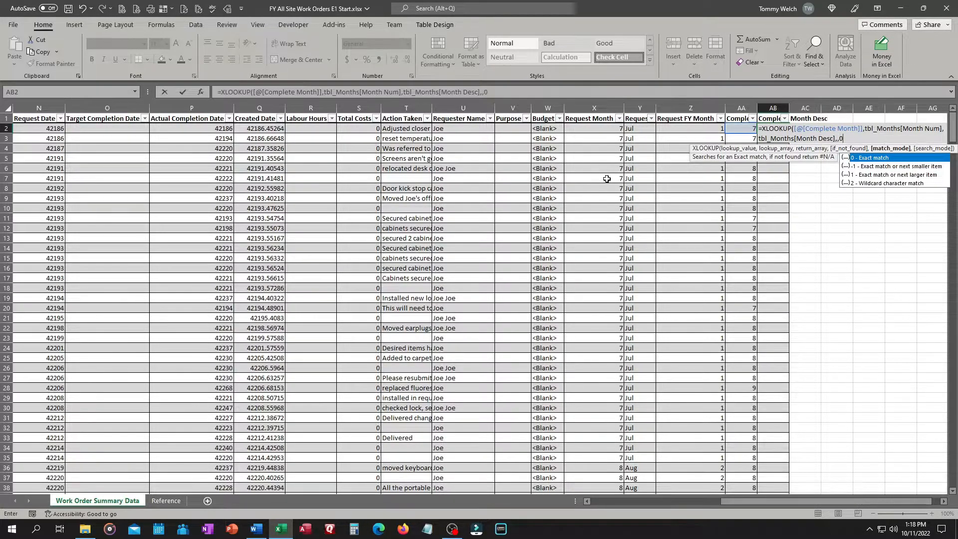
pyautogui.write('0)')
pyautogui.press('Return')
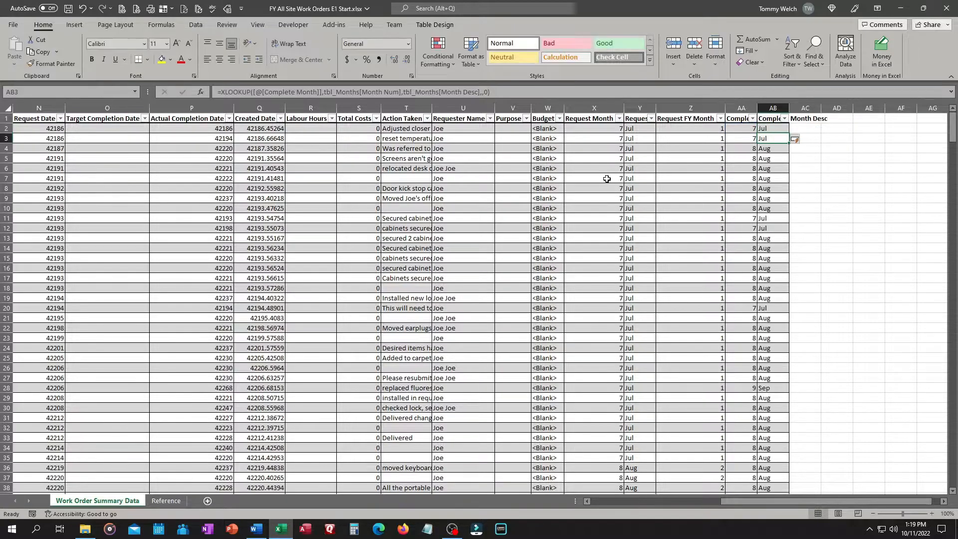
# Add a Complete FY Month column header after Complete Month Desc
pyautogui.click(804, 119)
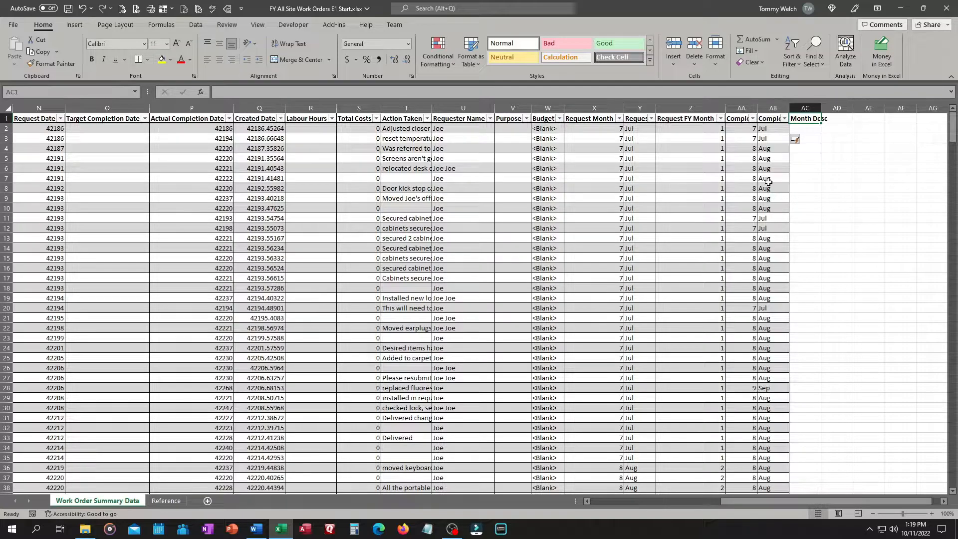
pyautogui.write('Complete FY Month')
pyautogui.press('Return')
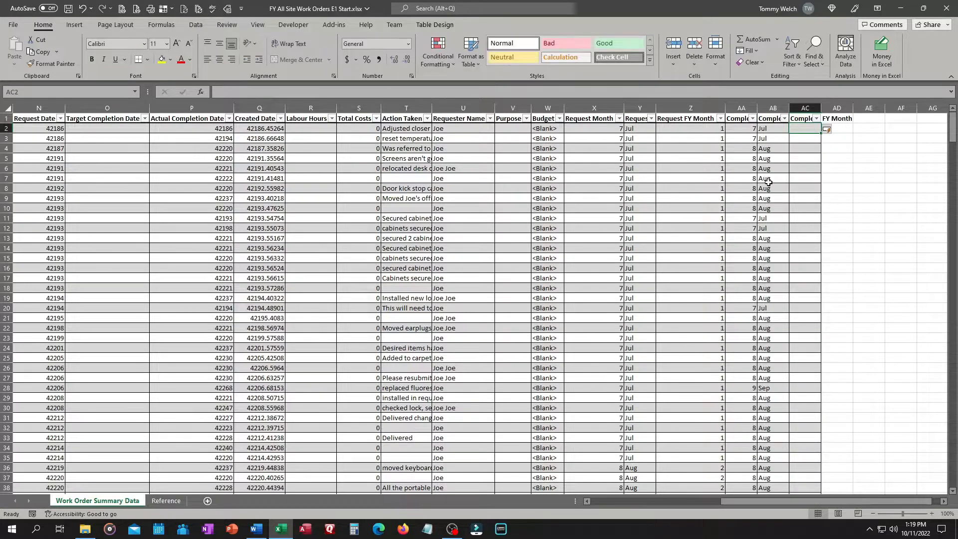
pyautogui.write('=x')
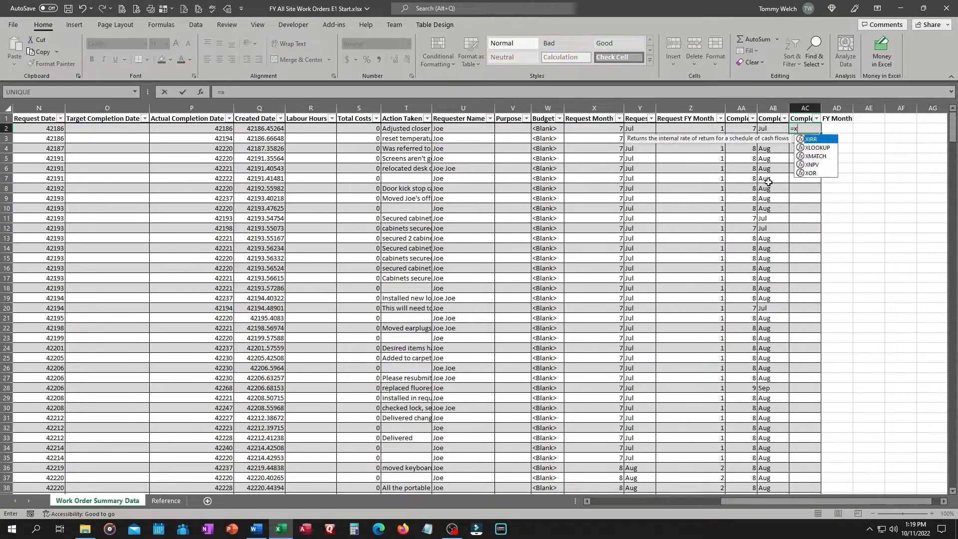
pyautogui.write('l')
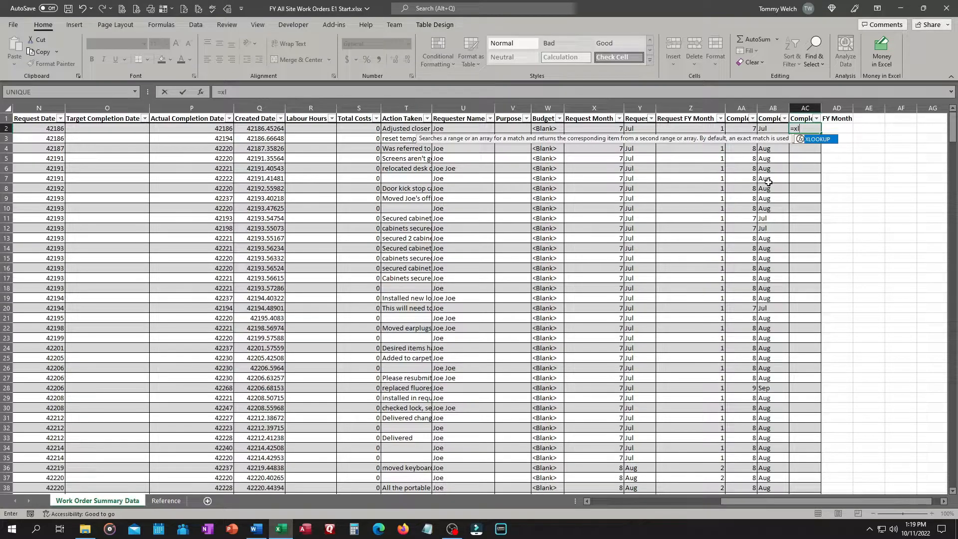
pyautogui.press('Tab')
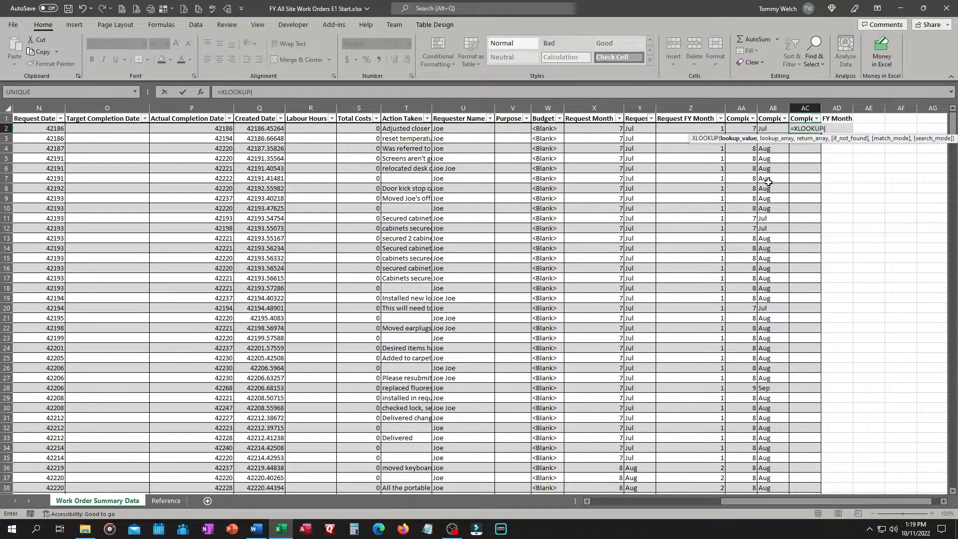
pyautogui.press('Escape')
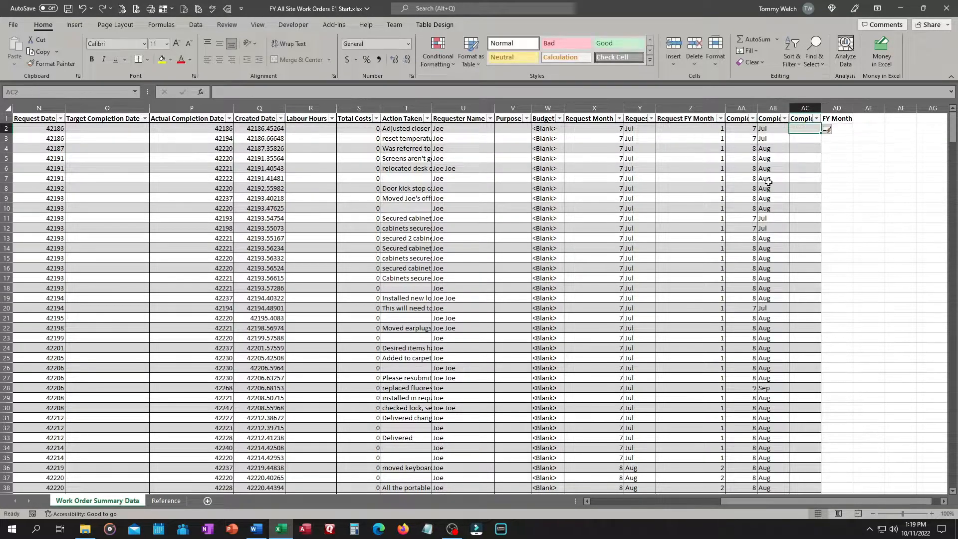
# Fill Complete FY Month with =XLOOKUP([@[Complete Month]],tbl_Months[Month Num],tbl_Months[FY Month],,0)
pyautogui.write('=')
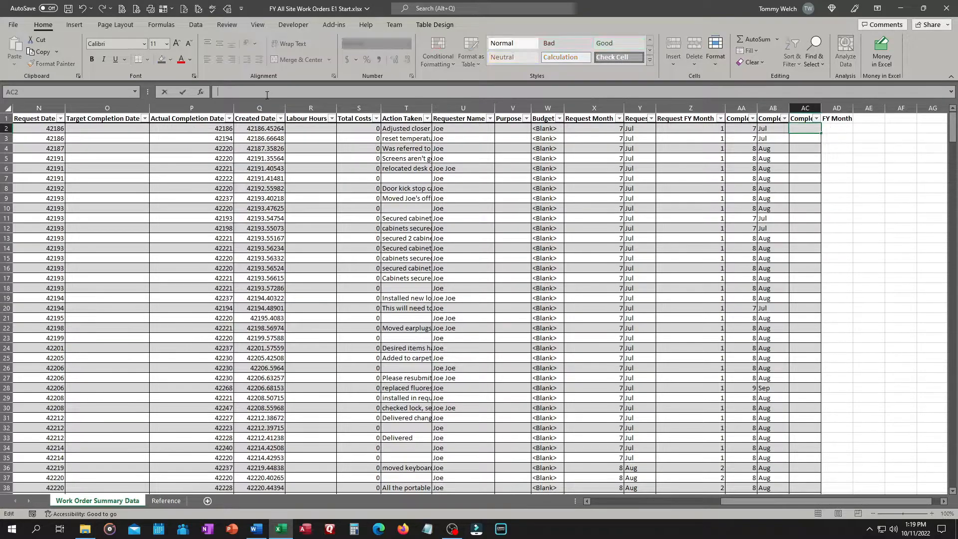
pyautogui.write('xlo')
pyautogui.press('Tab')
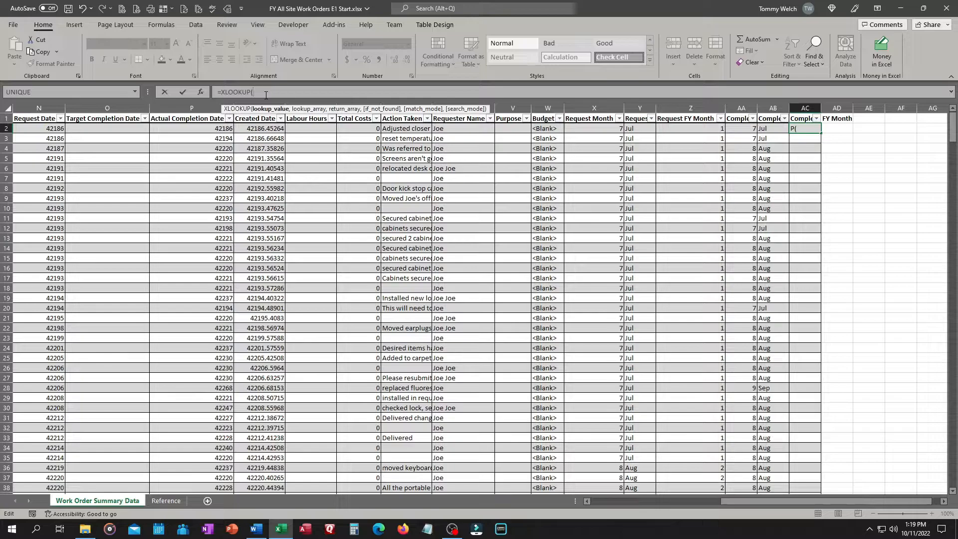
pyautogui.click(742, 127)
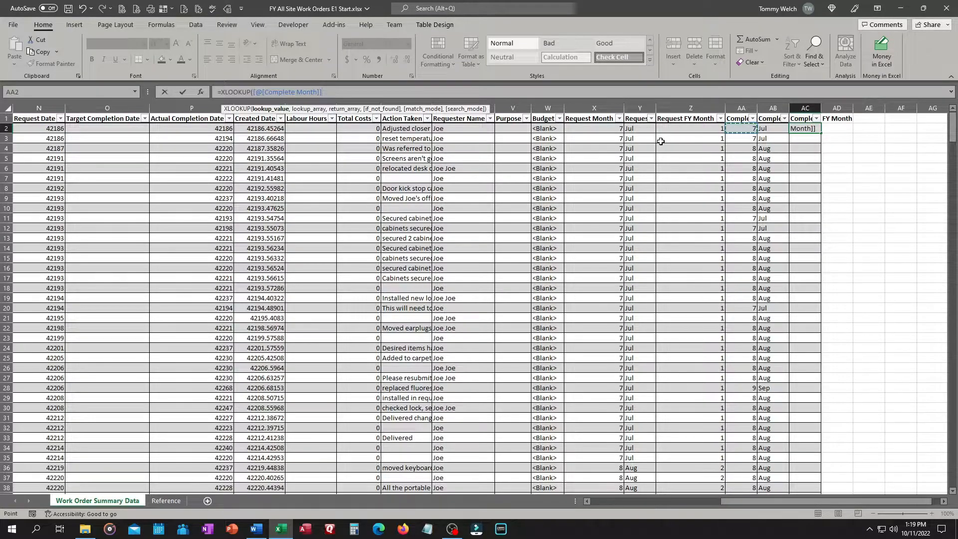
pyautogui.write(',tbl')
pyautogui.press('Tab')
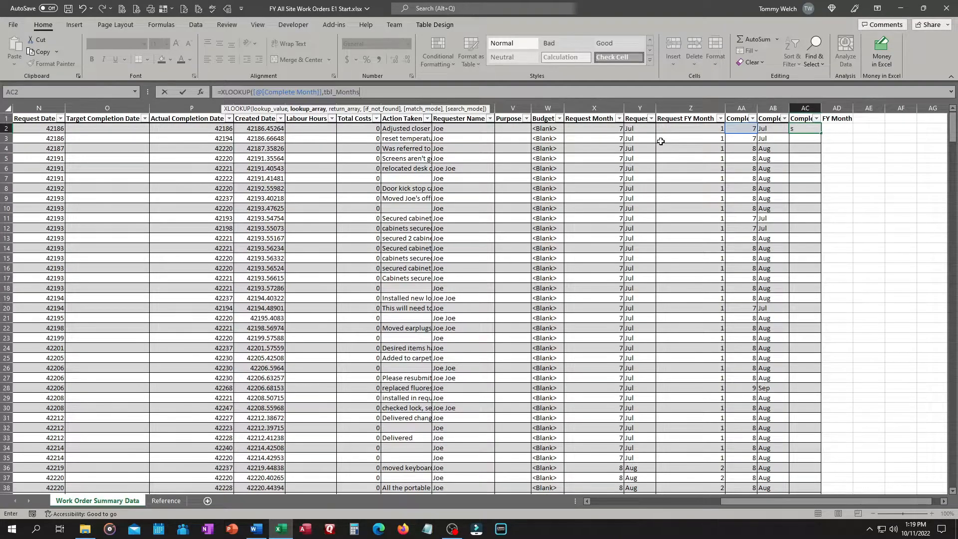
pyautogui.write('[')
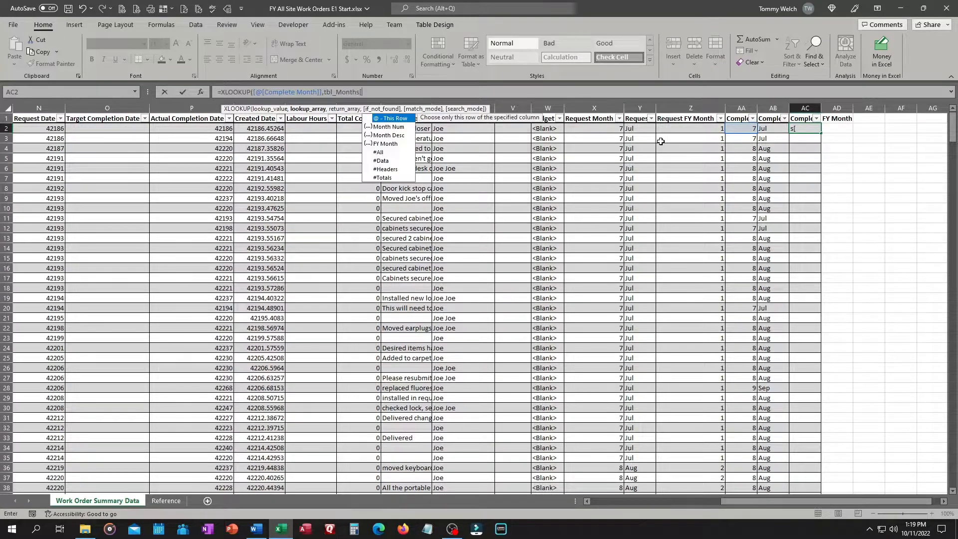
pyautogui.press('Down')
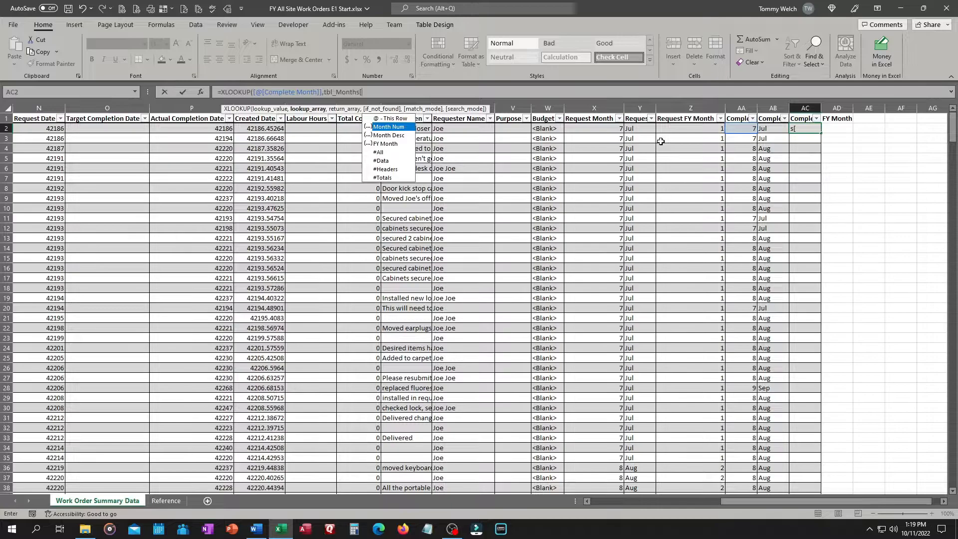
pyautogui.press('Tab')
pyautogui.write('],')
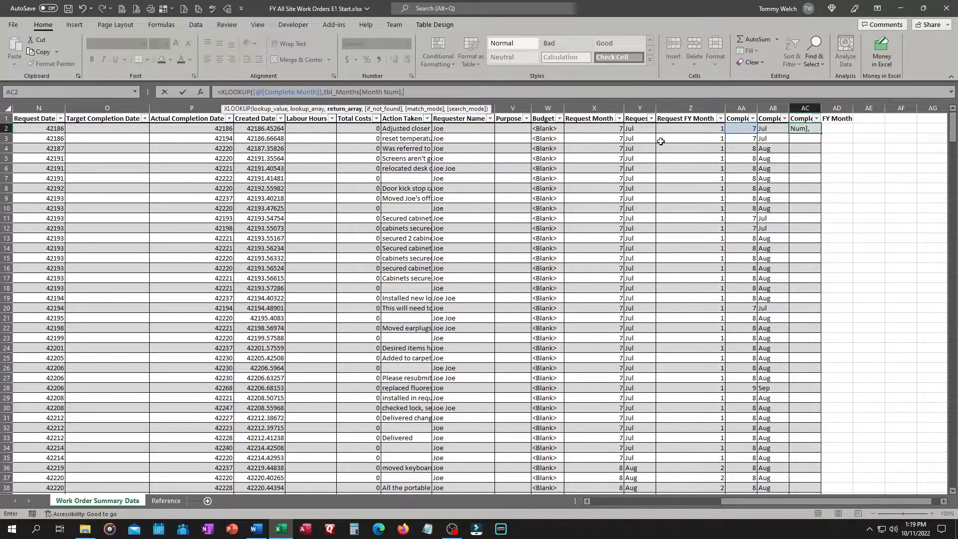
pyautogui.write('tbl')
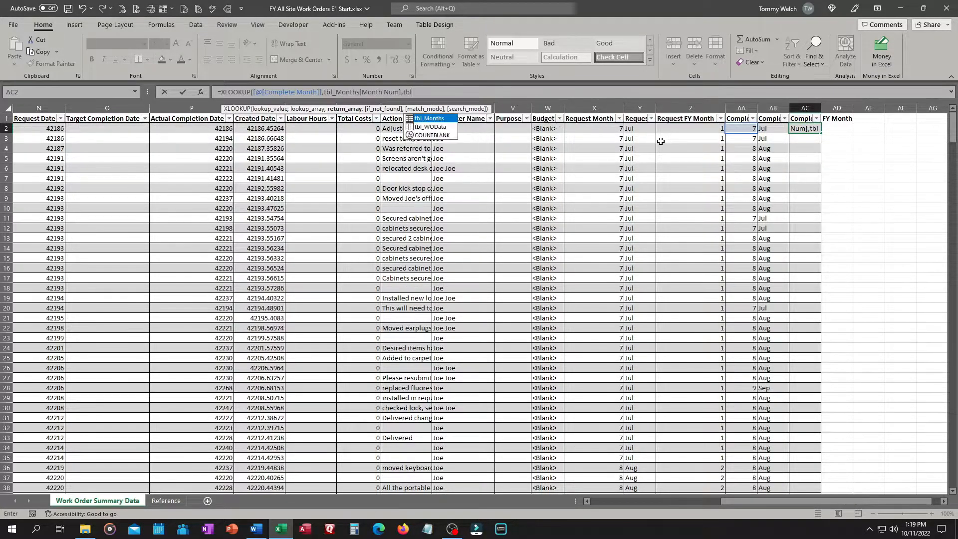
pyautogui.press('Tab')
pyautogui.write('[')
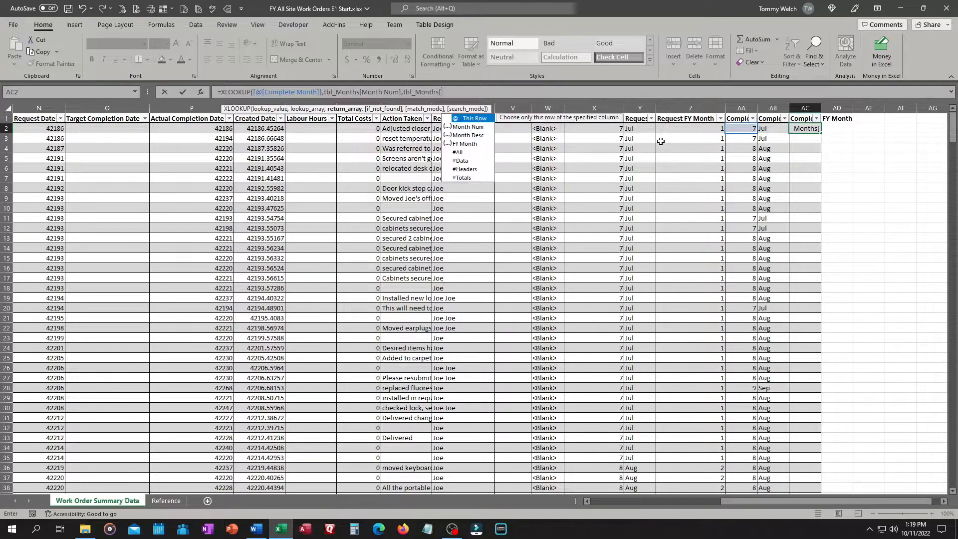
pyautogui.press('Down')
pyautogui.press('Down')
pyautogui.press('Down')
pyautogui.press('Tab')
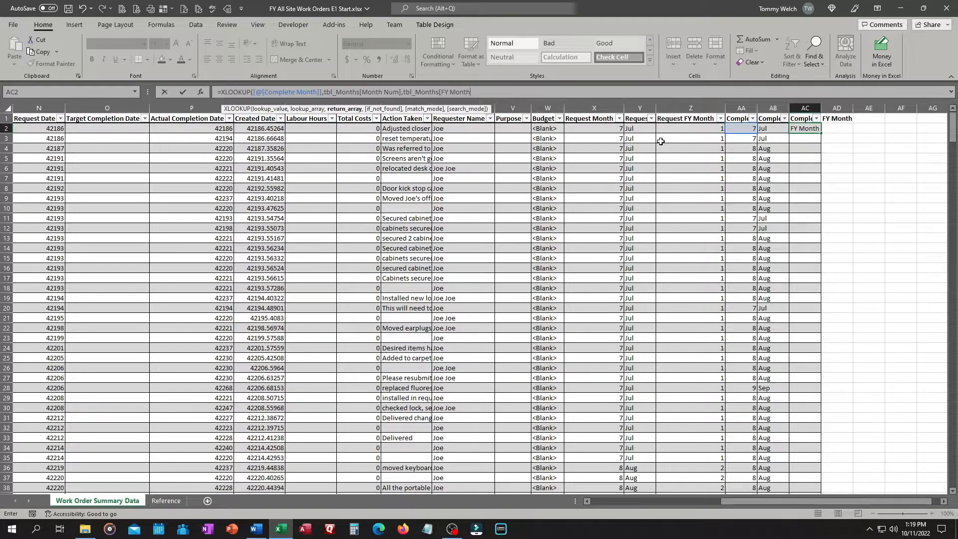
pyautogui.write('],')
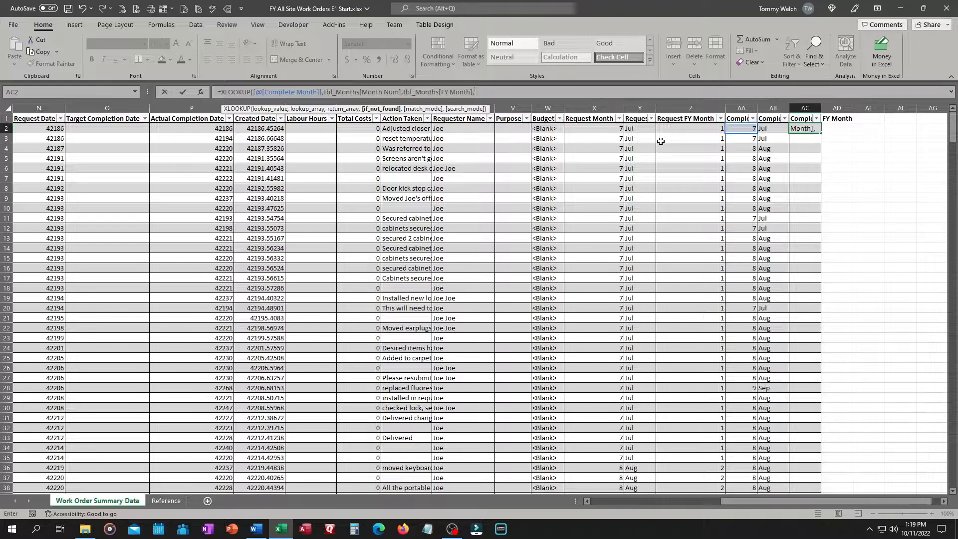
pyautogui.write(',0)')
pyautogui.press('Return')
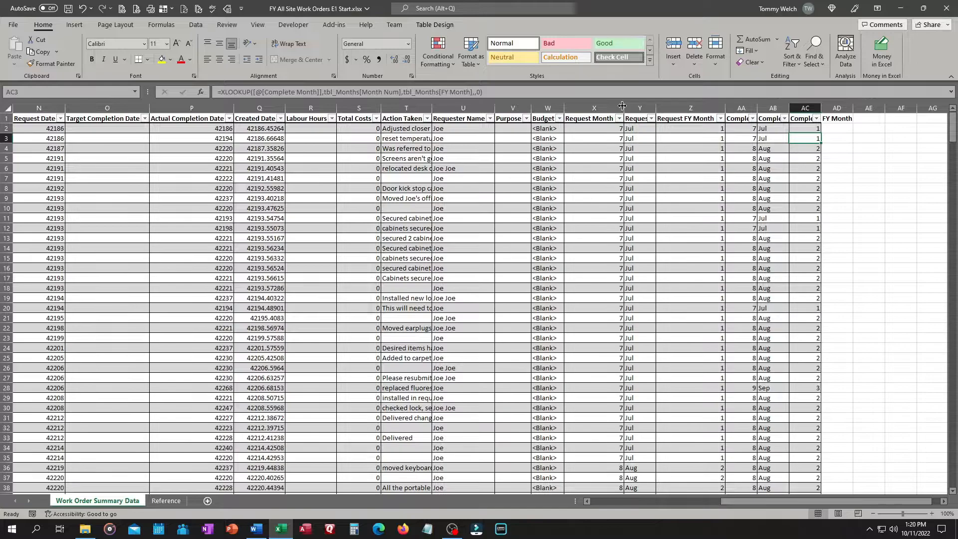
# Autofit the widths of the derived month columns so their headers show in full
pyautogui.doubleClick(655, 107)
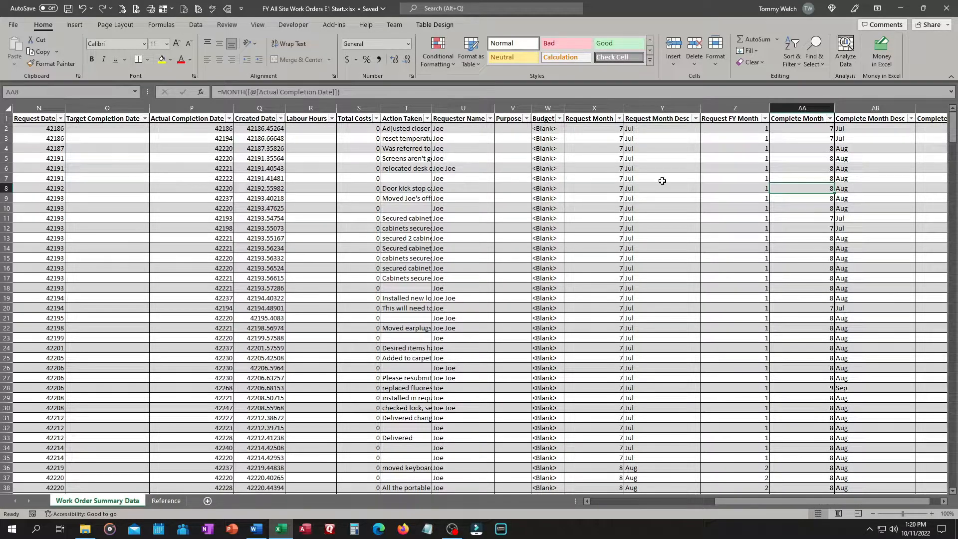
pyautogui.moveTo(772, 500); pyautogui.dragTo(801, 504)
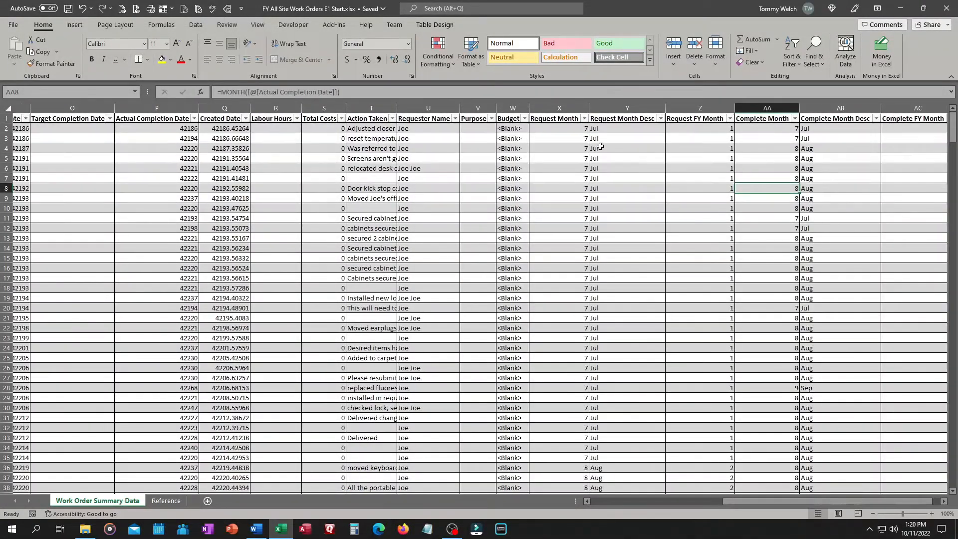
pyautogui.click(618, 129)
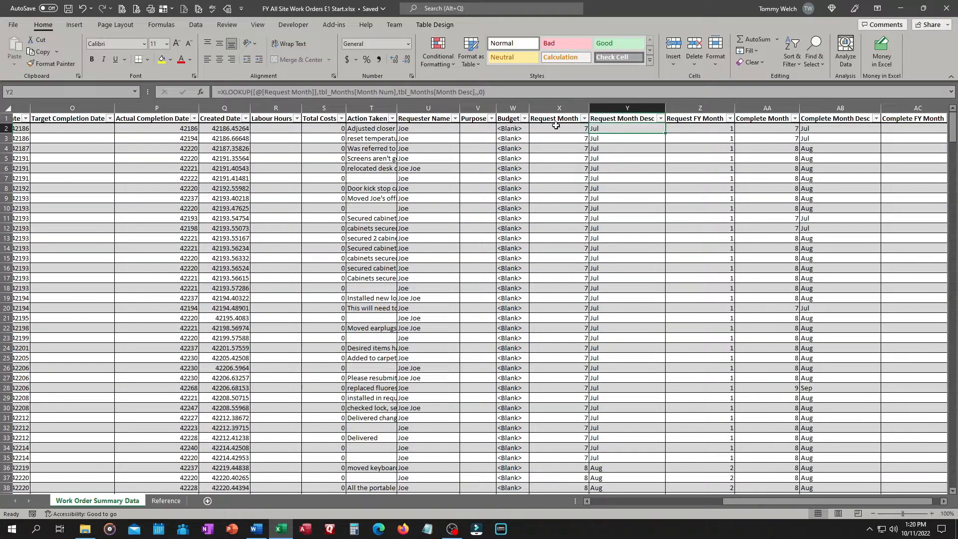
pyautogui.click(710, 131)
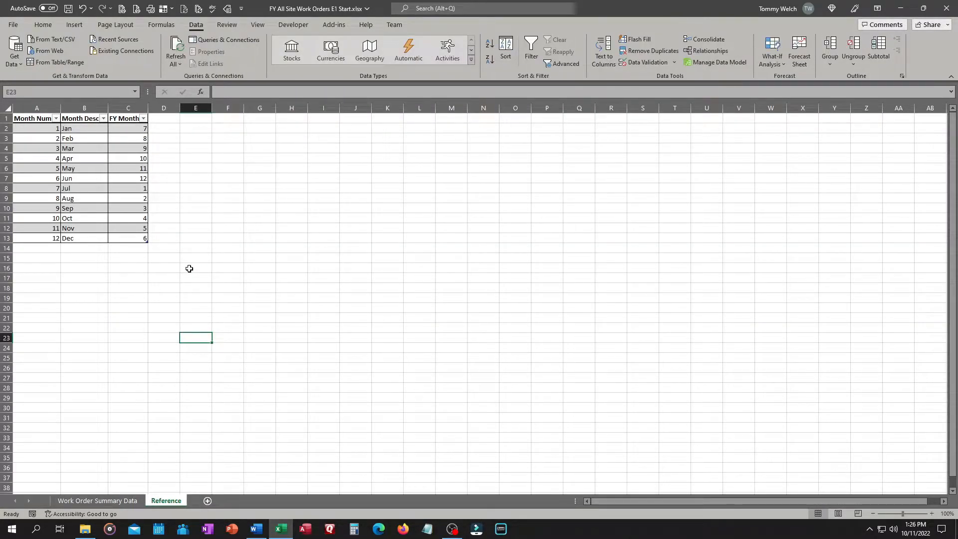
pyautogui.click(201, 121)
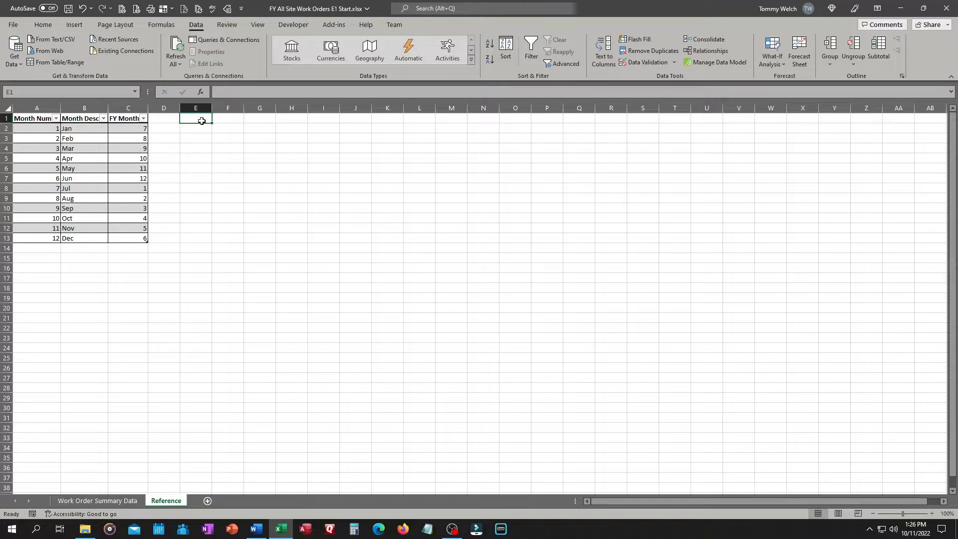
pyautogui.click(647, 63)
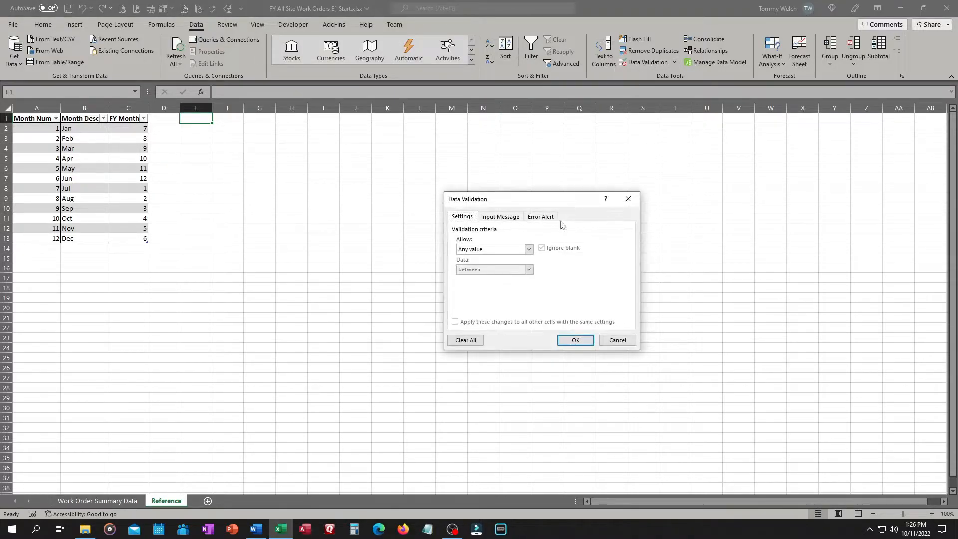
pyautogui.click(528, 249)
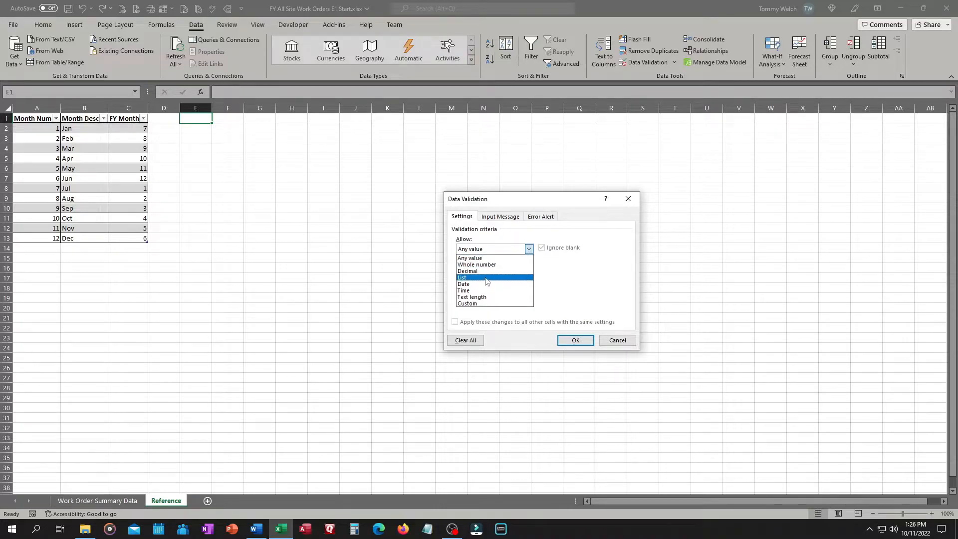
pyautogui.click(619, 340)
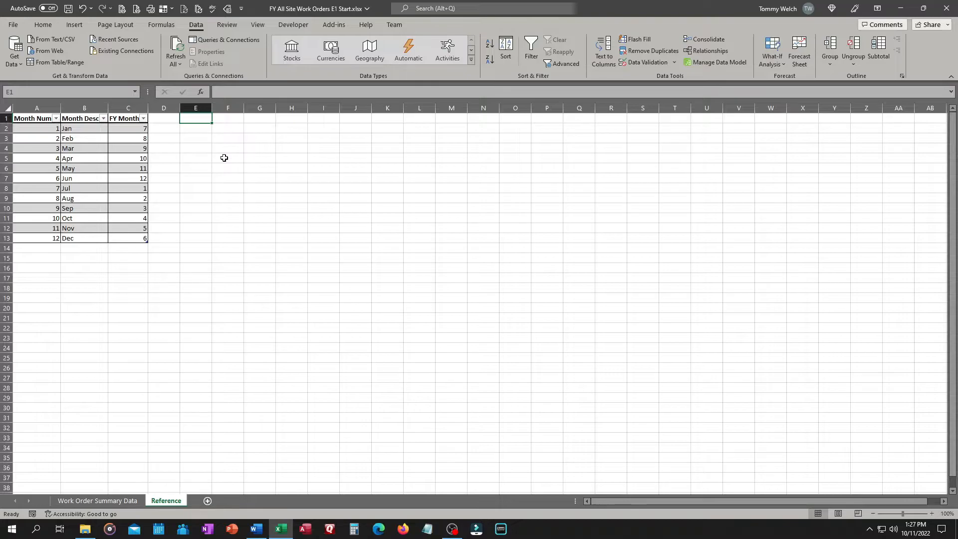
# Enter the header Locations in cell E1 of the Reference sheet
pyautogui.write('Lo')
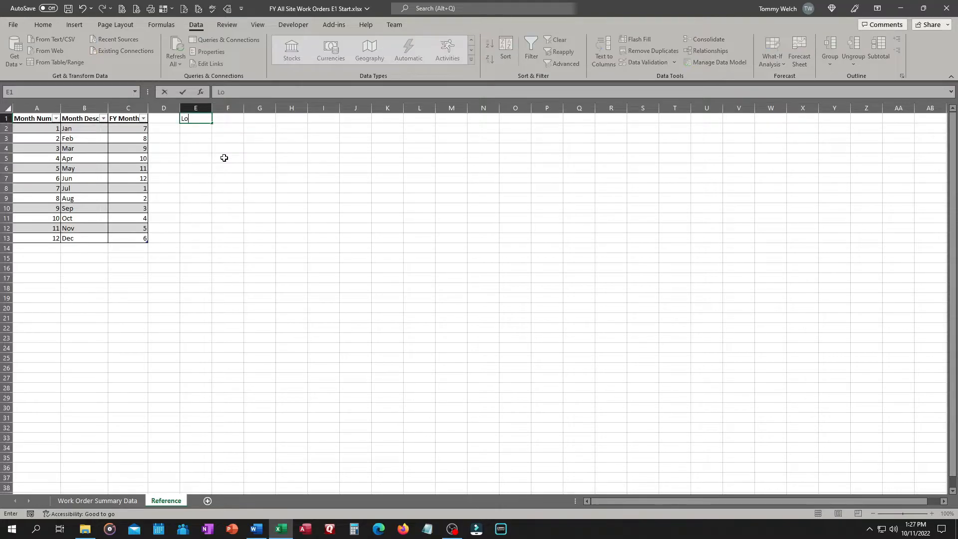
pyautogui.write('cations')
pyautogui.press('Return')
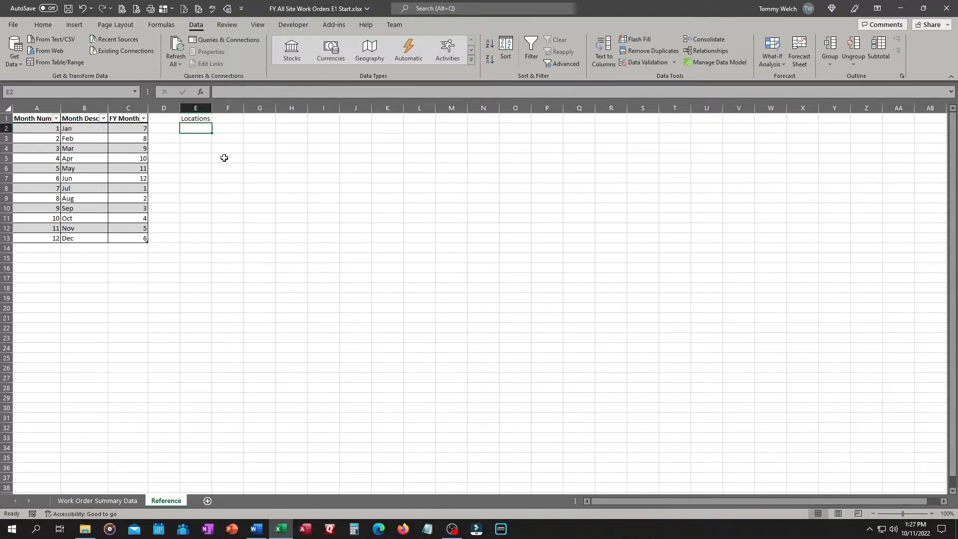
# List the distinct locations below the header with =UNIQUE(tbl_WOData[Location])
pyautogui.write('=un')
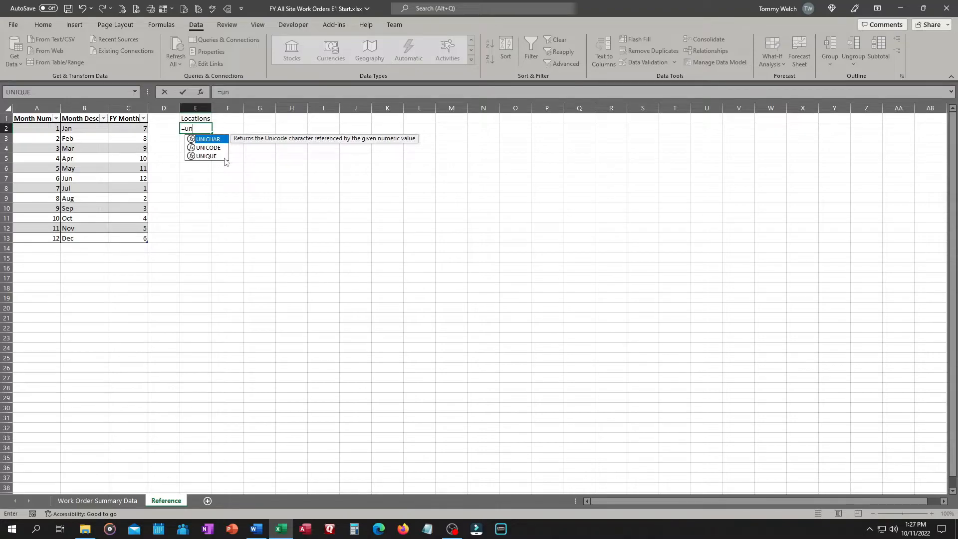
pyautogui.click(225, 158)
pyautogui.doubleClick(225, 156)
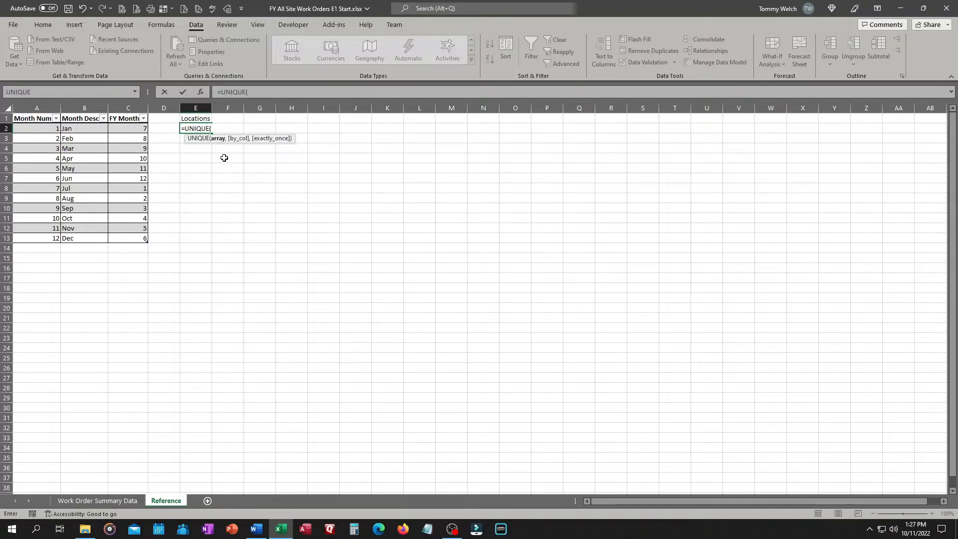
pyautogui.write('tbl')
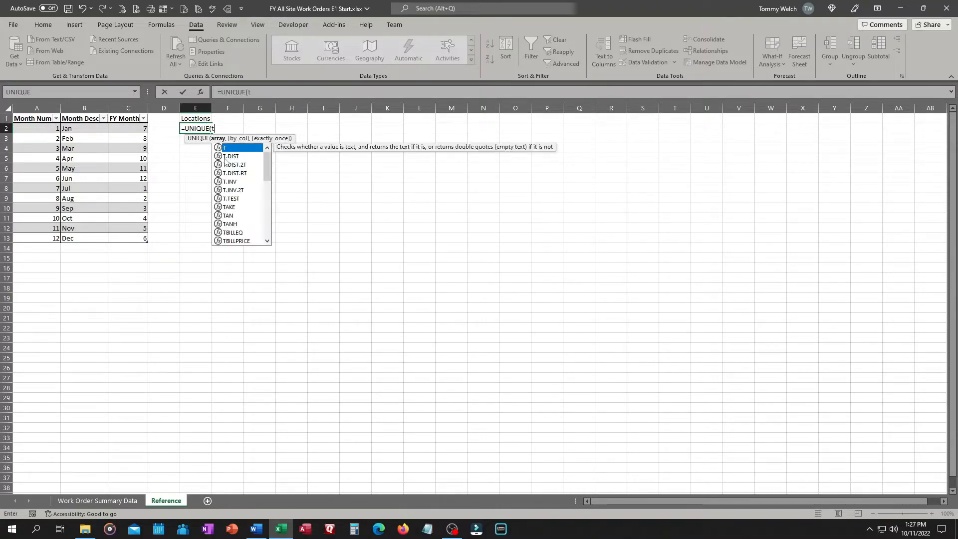
pyautogui.click(225, 157)
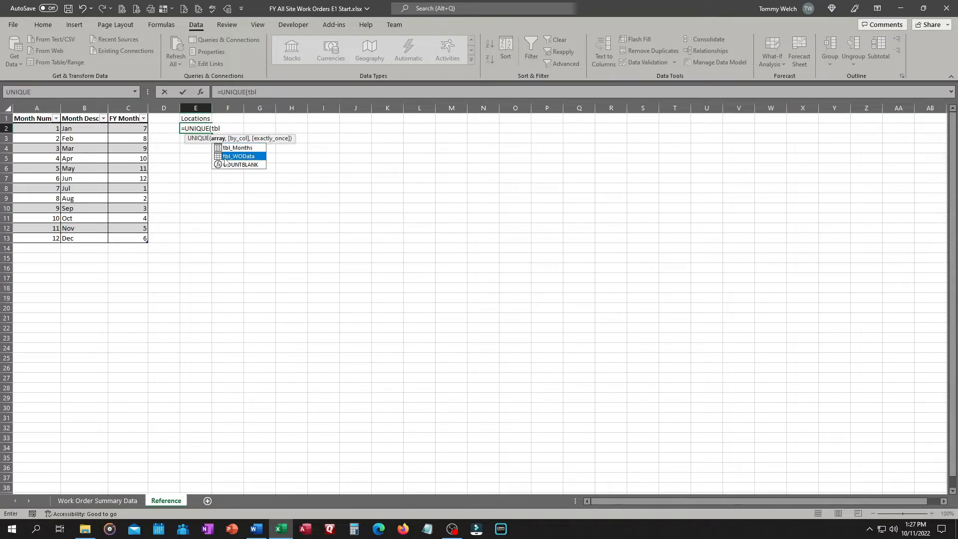
pyautogui.doubleClick(224, 157)
pyautogui.write('[')
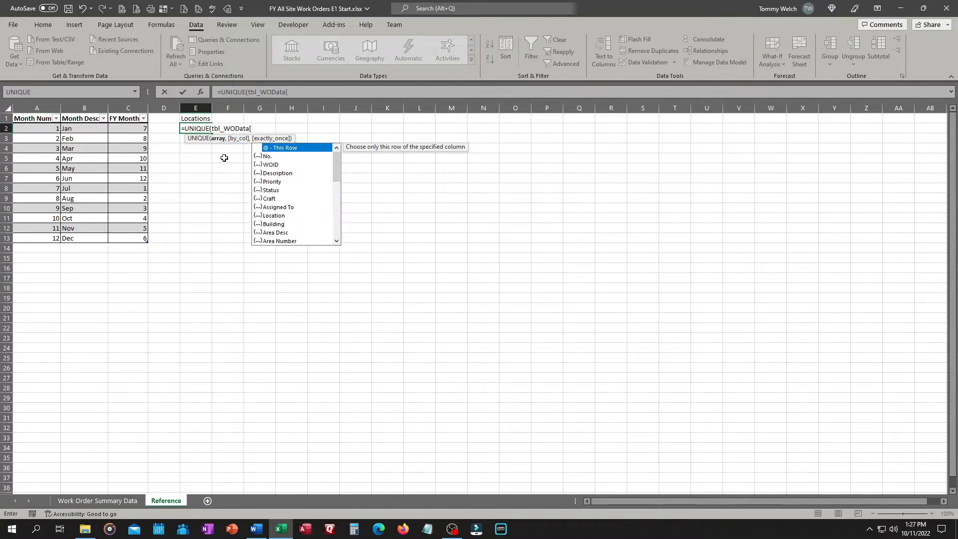
pyautogui.press('Down')
pyautogui.press('Down')
pyautogui.press('Down')
pyautogui.press('Down')
pyautogui.press('Down')
pyautogui.press('Down')
pyautogui.press('Down')
pyautogui.press('Down')
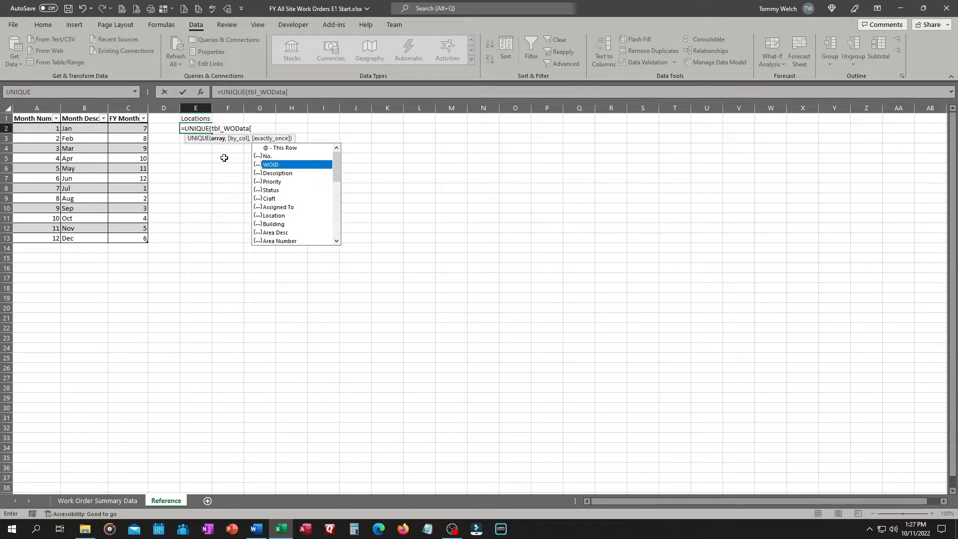
pyautogui.press('Tab')
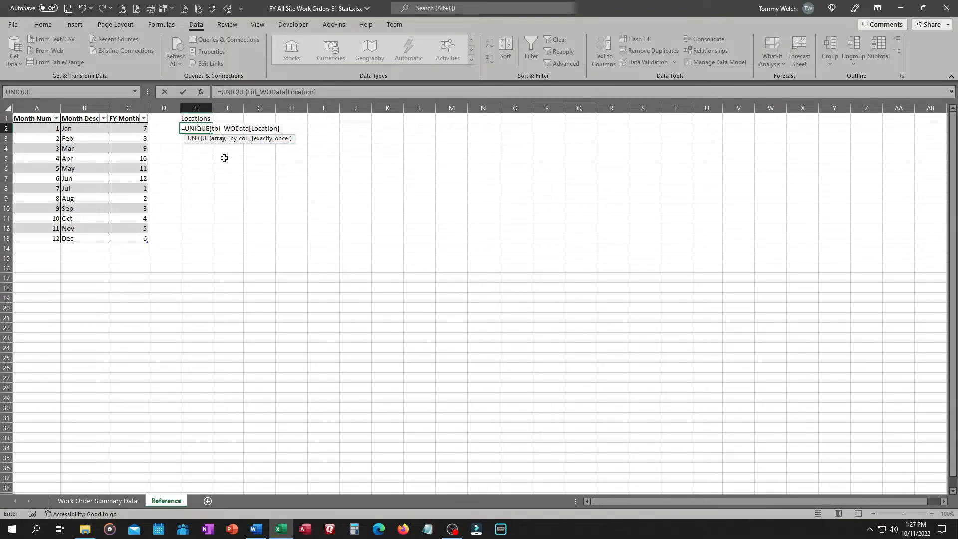
pyautogui.write('])')
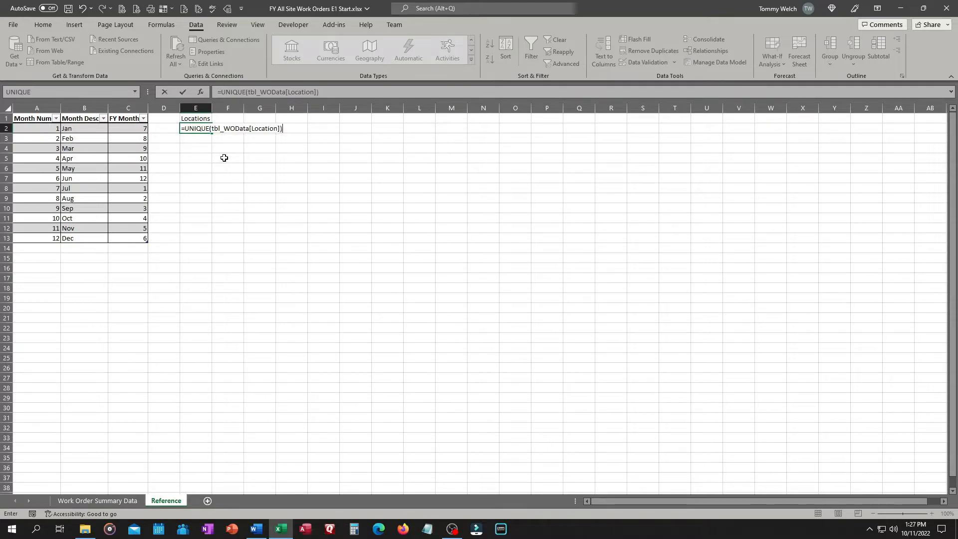
pyautogui.press('Return')
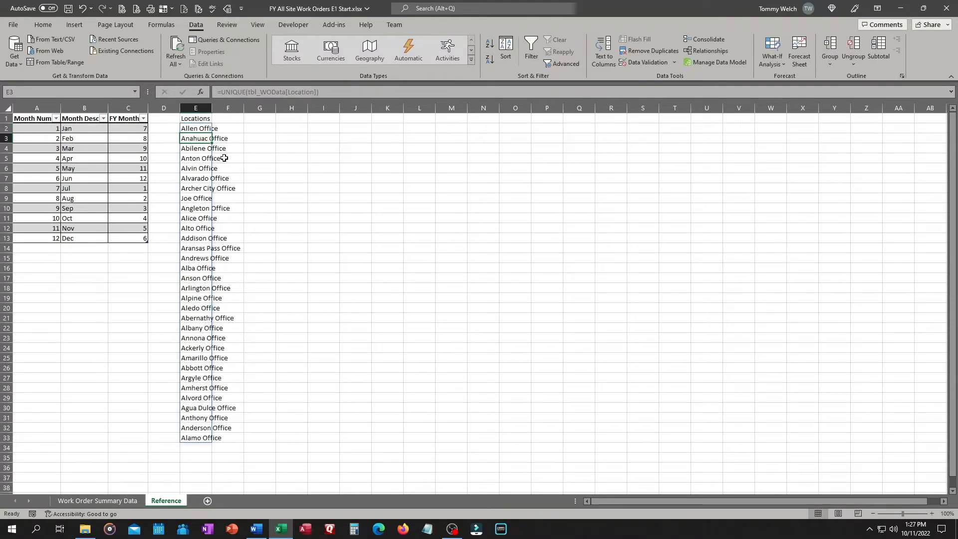
# Autofit the Locations column and make its header bold and centred
pyautogui.doubleClick(213, 108)
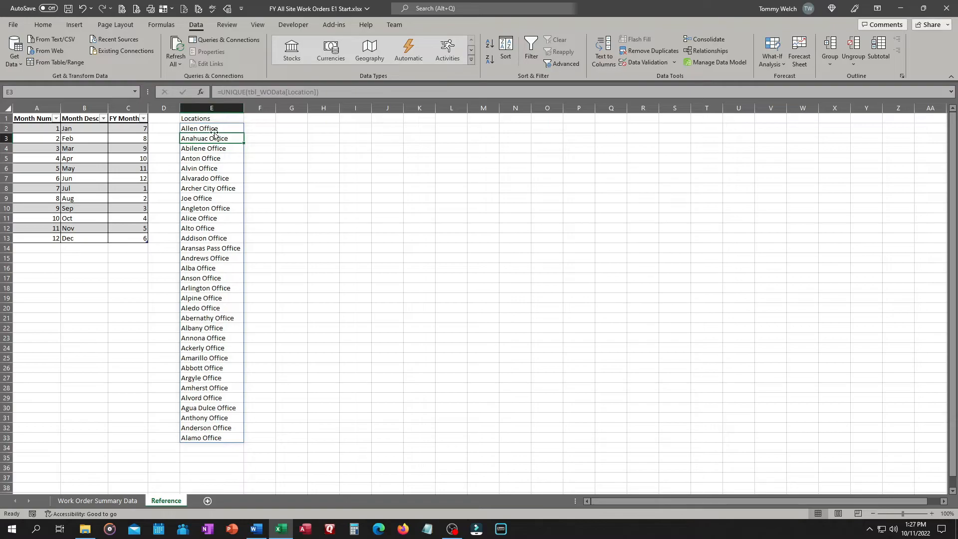
pyautogui.click(204, 118)
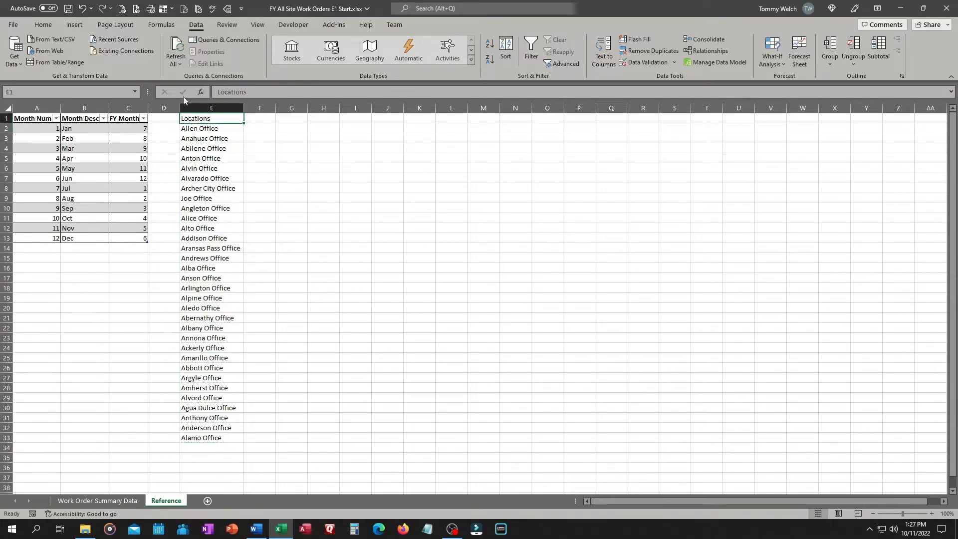
pyautogui.click(44, 25)
pyautogui.click(91, 59)
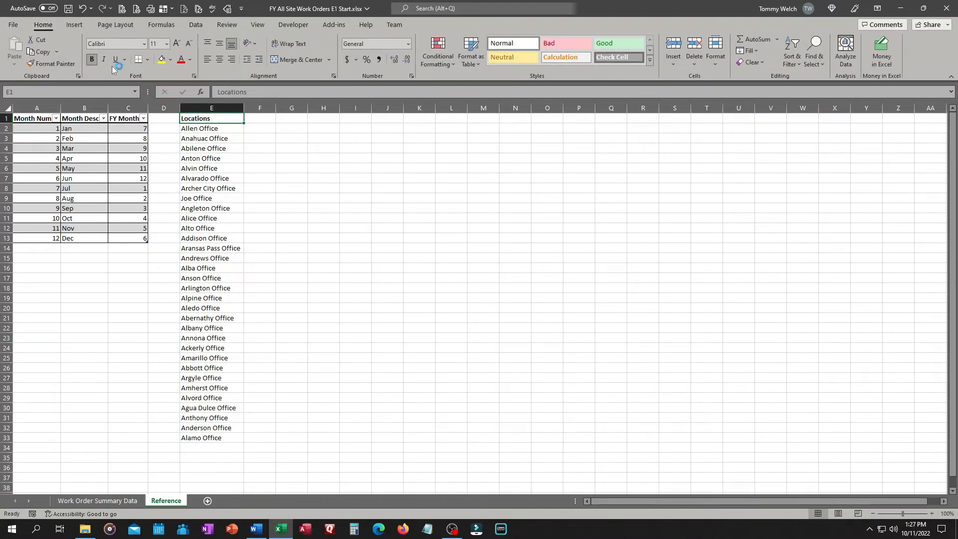
pyautogui.click(290, 148)
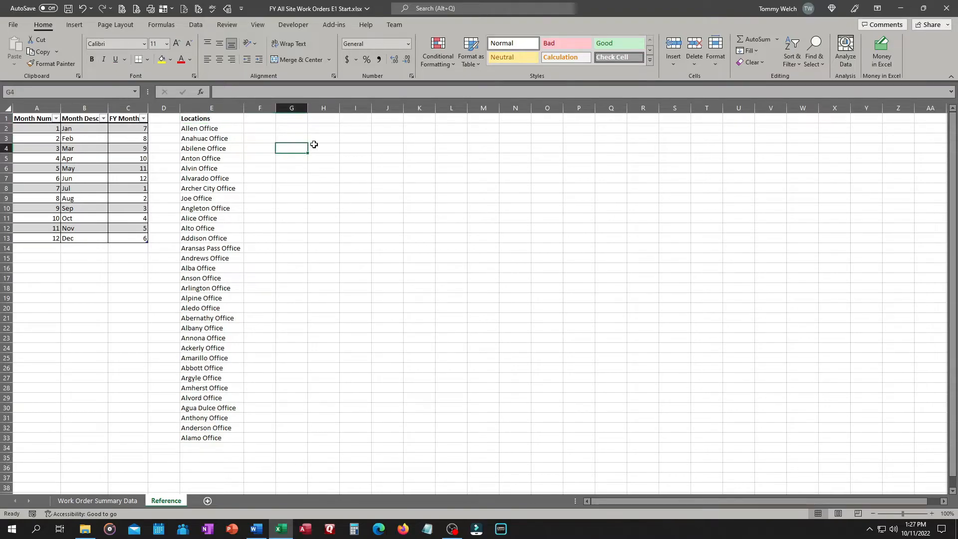
pyautogui.click(214, 122)
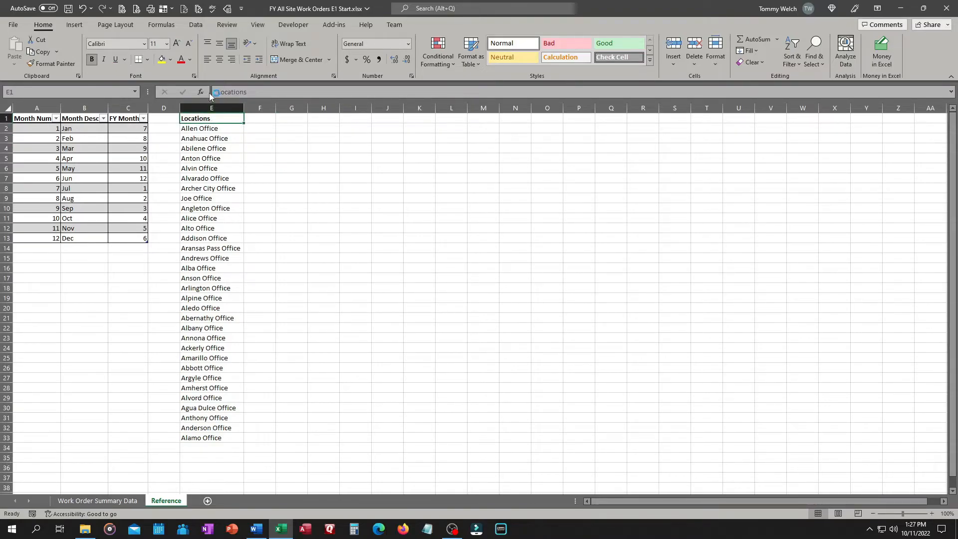
pyautogui.click(221, 60)
# Enter the header Crafts in cell G1
pyautogui.click(287, 120)
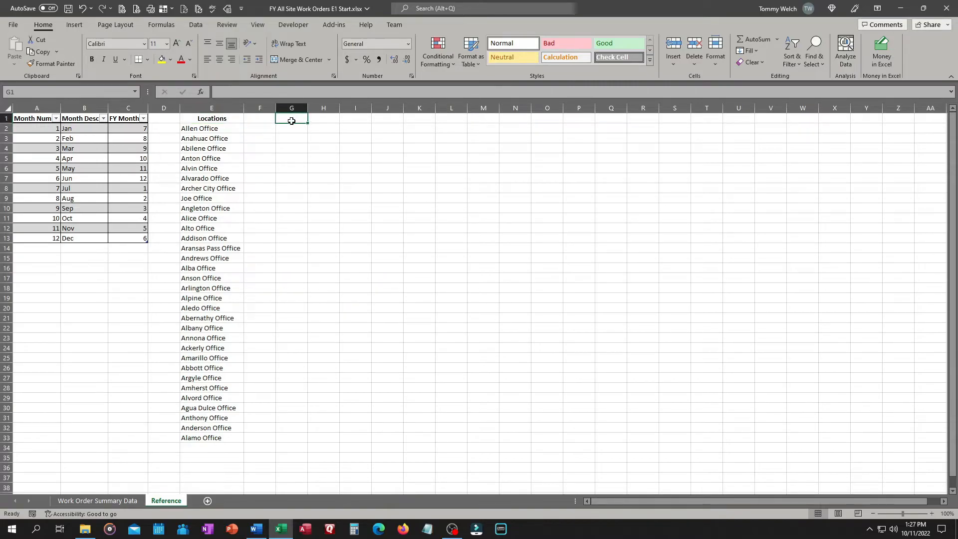
pyautogui.write('Crafts')
pyautogui.press('Return')
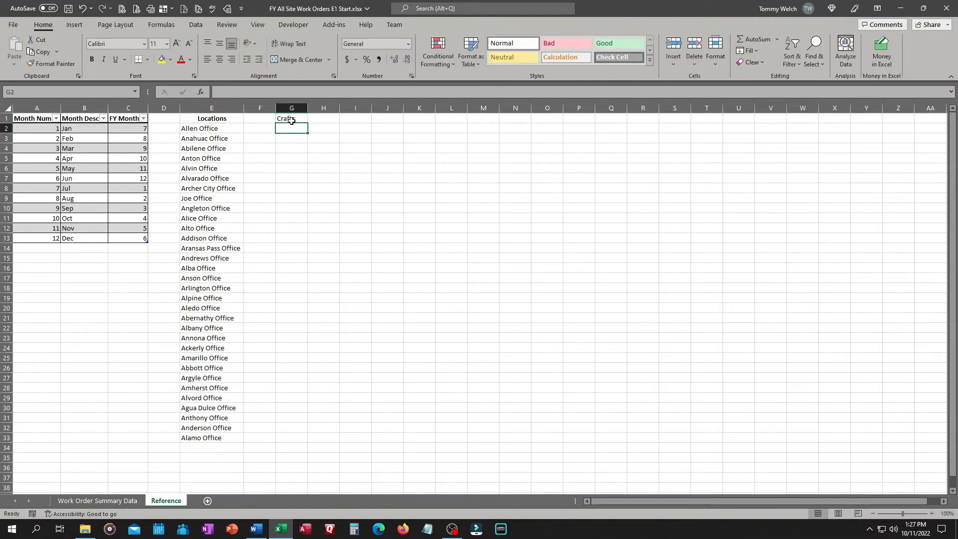
# List the distinct crafts below the header with =UNIQUE(tbl_WOData[Craft])
pyautogui.write('=un')
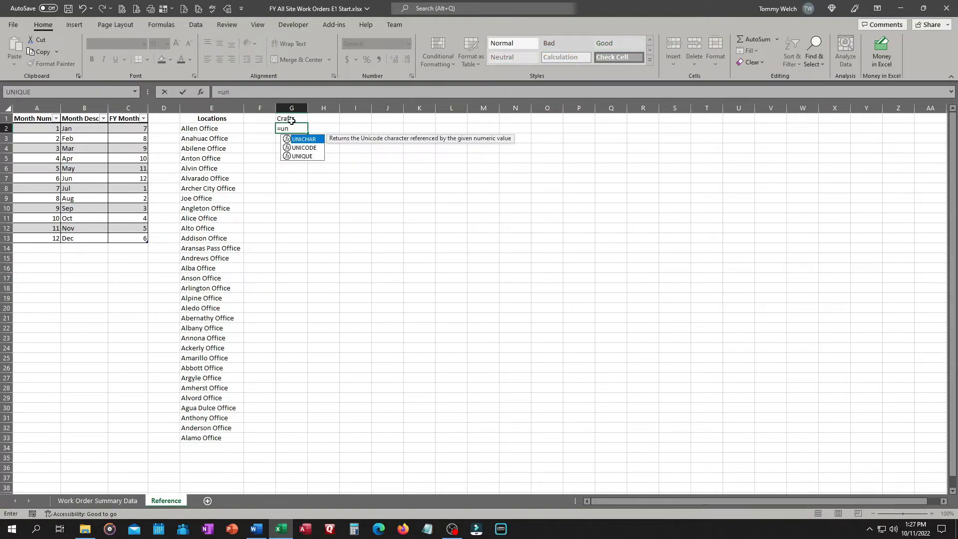
pyautogui.press('Down')
pyautogui.press('Down')
pyautogui.press('Tab')
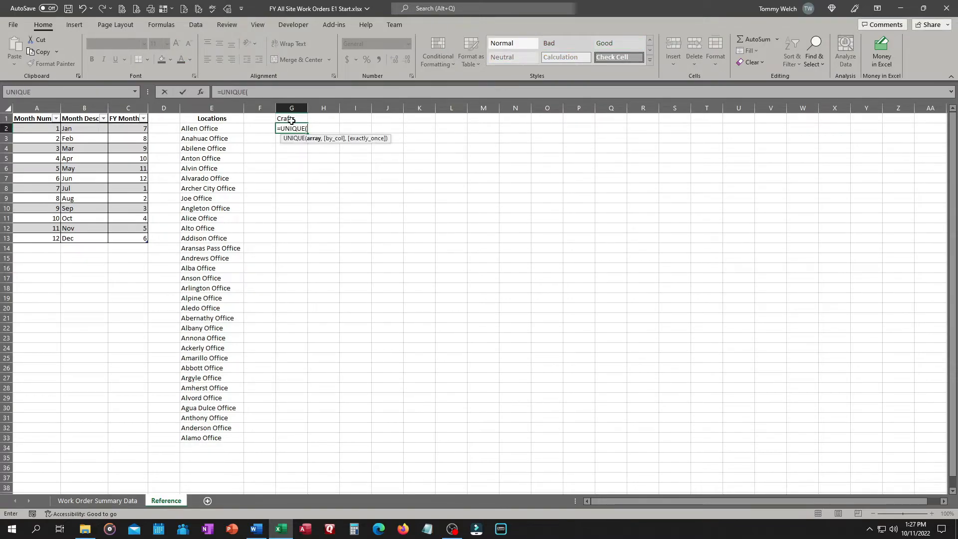
pyautogui.write('tbl')
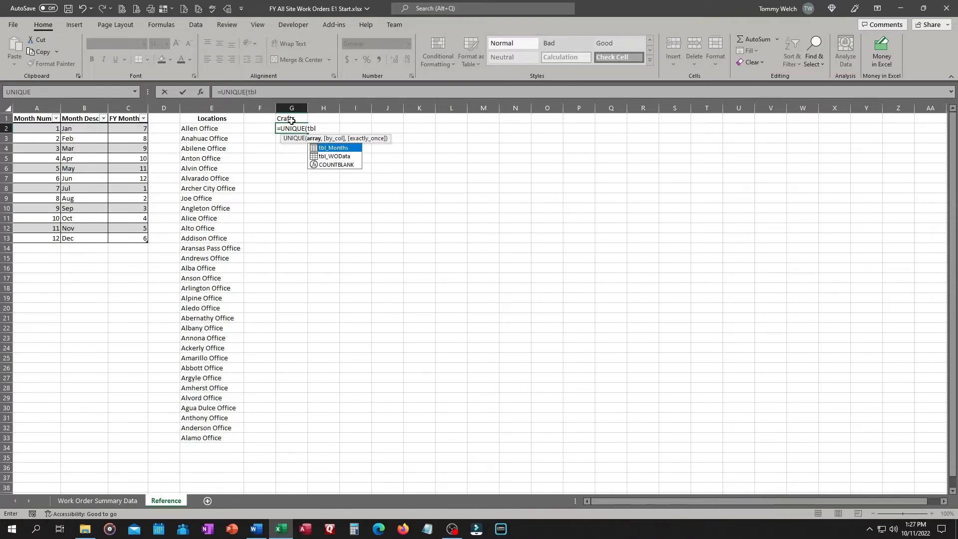
pyautogui.press('Down')
pyautogui.press('Tab')
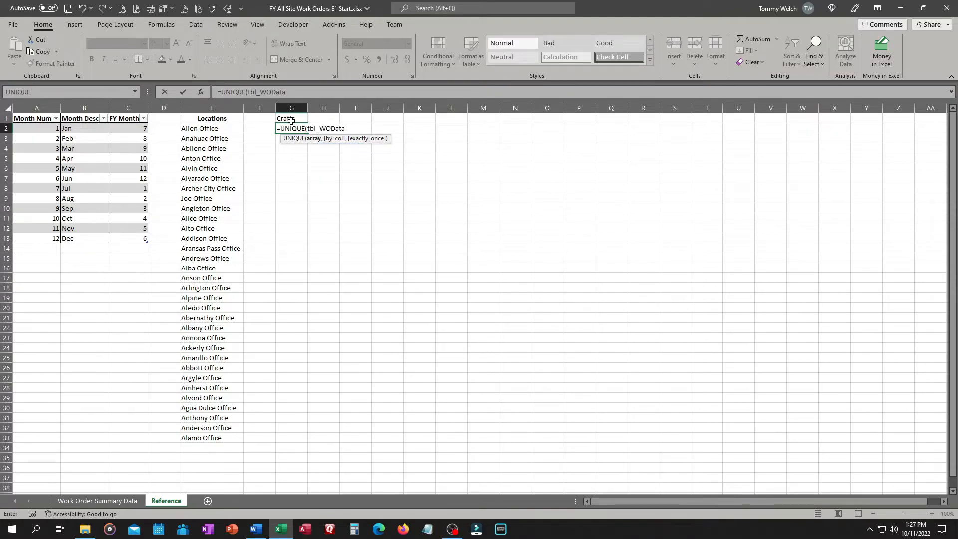
pyautogui.write('[')
pyautogui.press('Down')
pyautogui.press('Down')
pyautogui.press('Down')
pyautogui.press('Down')
pyautogui.press('Down')
pyautogui.press('Down')
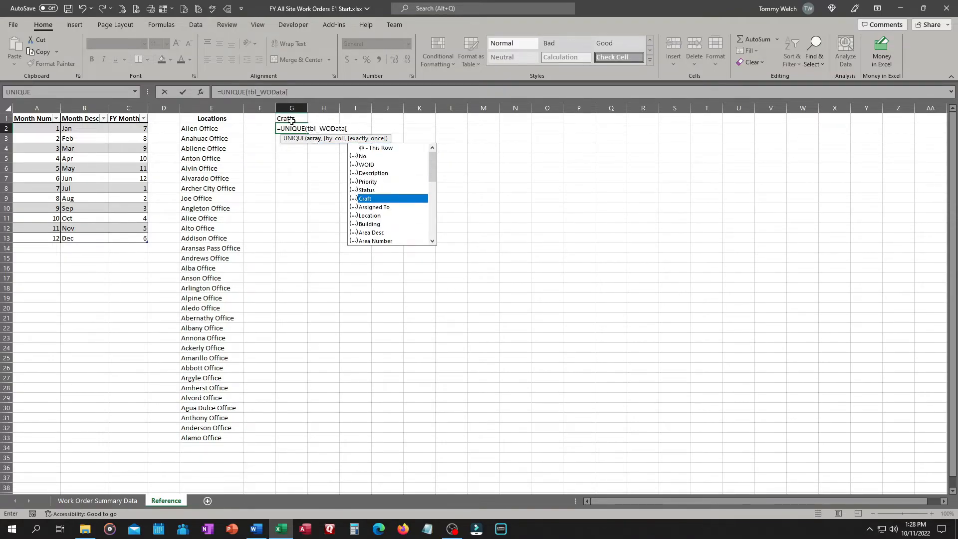
pyautogui.press('Tab')
pyautogui.write('])')
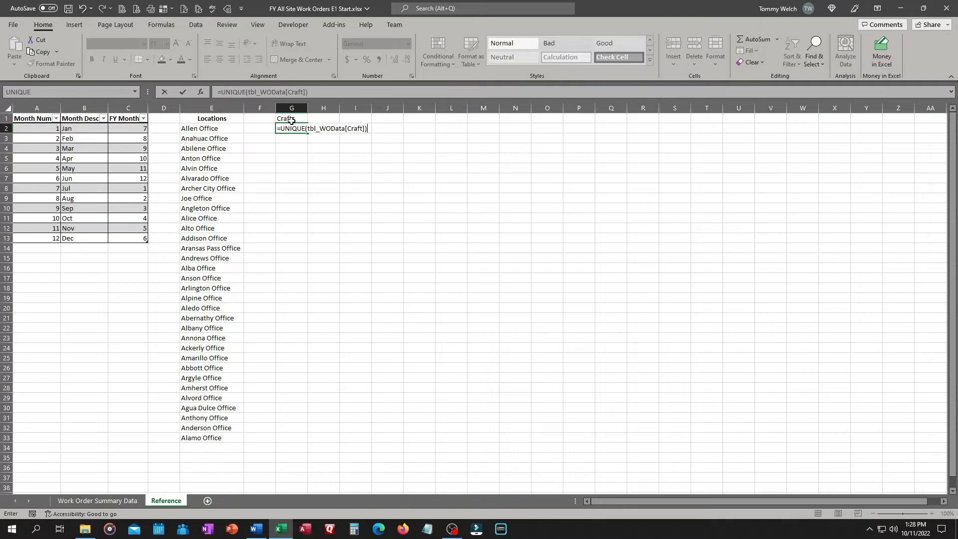
pyautogui.press('Return')
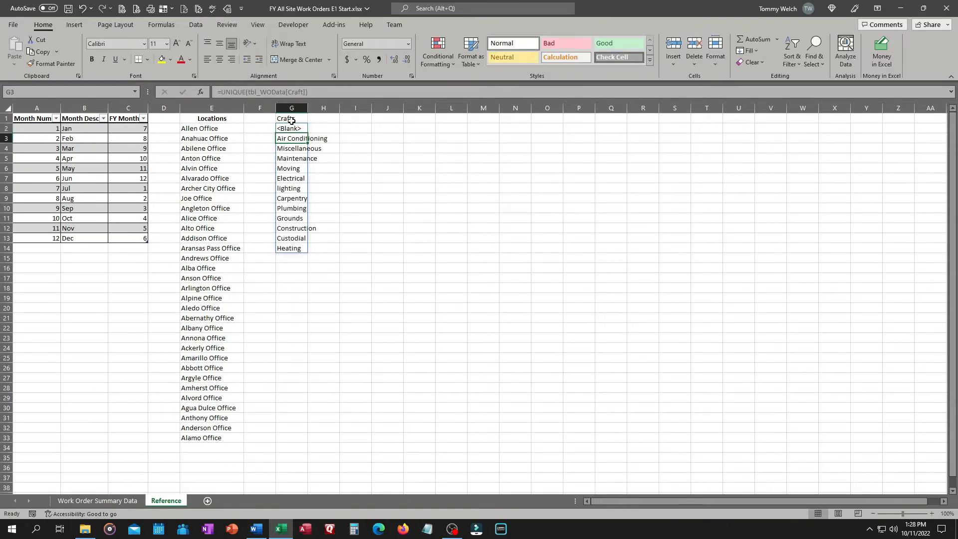
# Autofit the Crafts column and make its header bold and centred
pyautogui.doubleClick(307, 108)
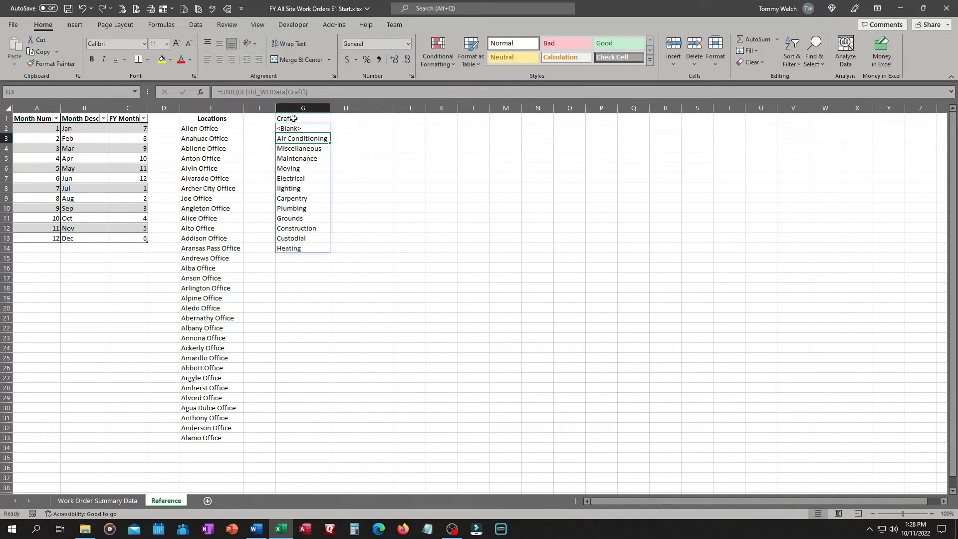
pyautogui.click(294, 118)
pyautogui.click(92, 60)
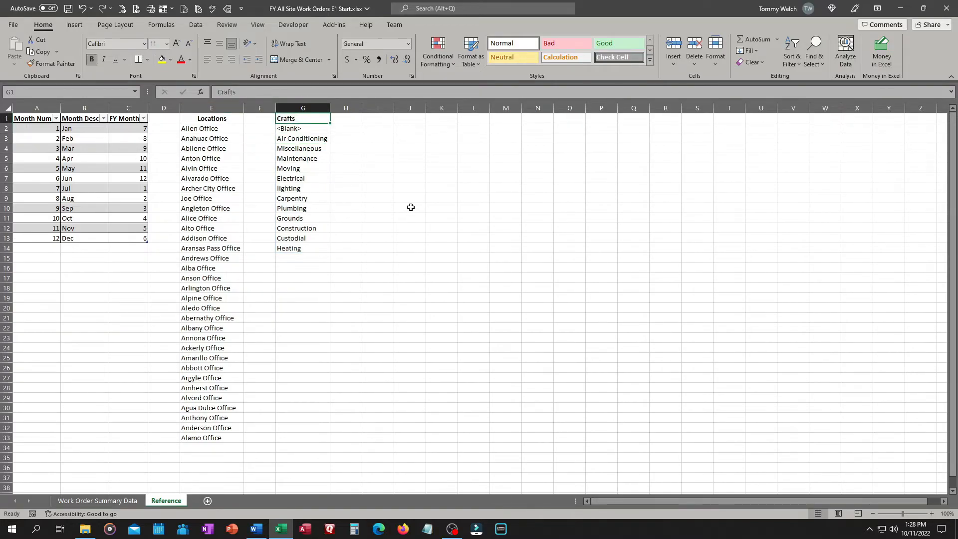
pyautogui.click(220, 60)
# Save the workbook
pyautogui.click(68, 9)
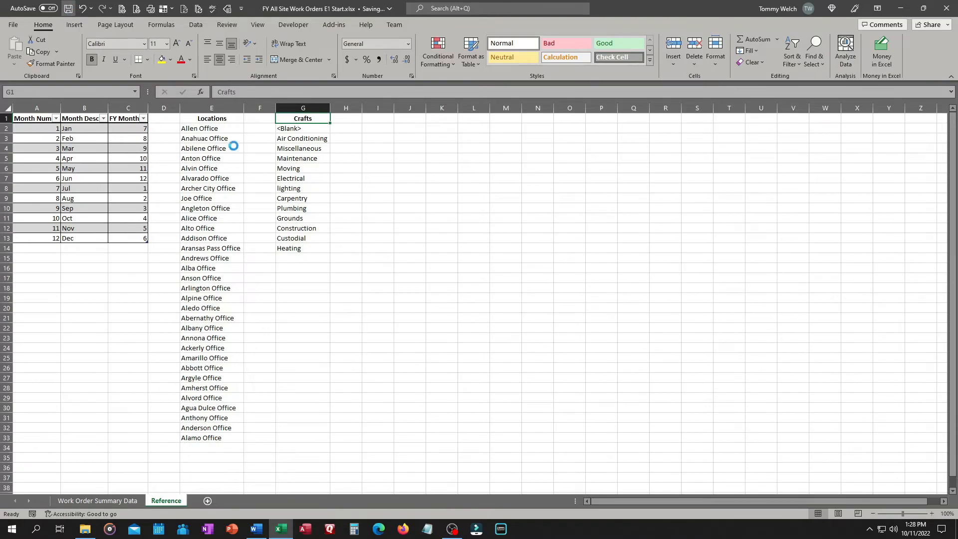
pyautogui.click(204, 120)
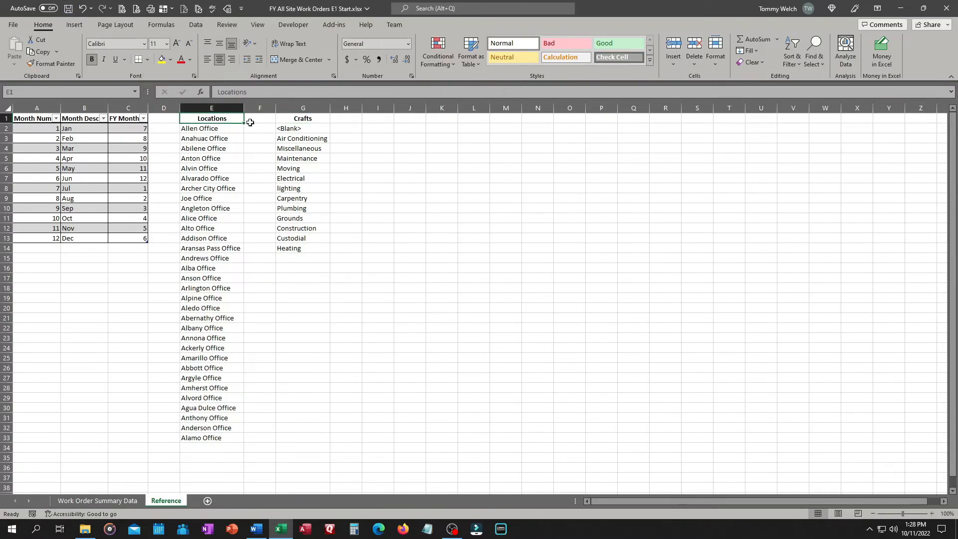
pyautogui.click(299, 120)
pyautogui.click(421, 201)
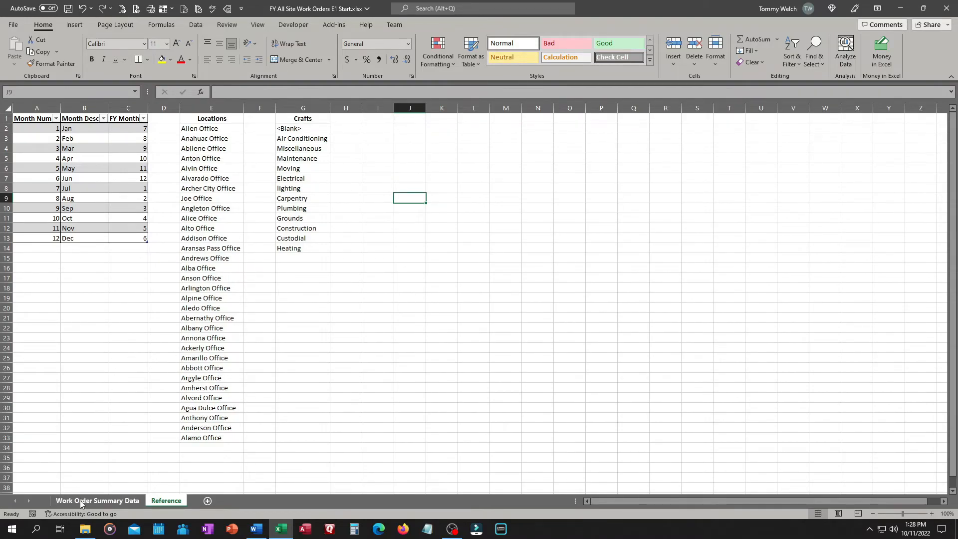
# Switch to the Work Order Summary Data sheet and save the workbook again
pyautogui.click(97, 501)
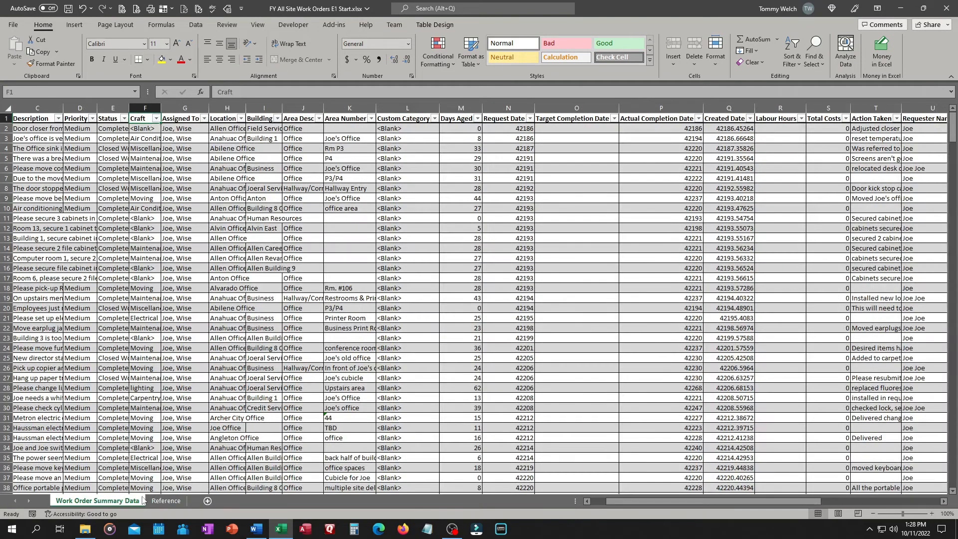
pyautogui.click(170, 502)
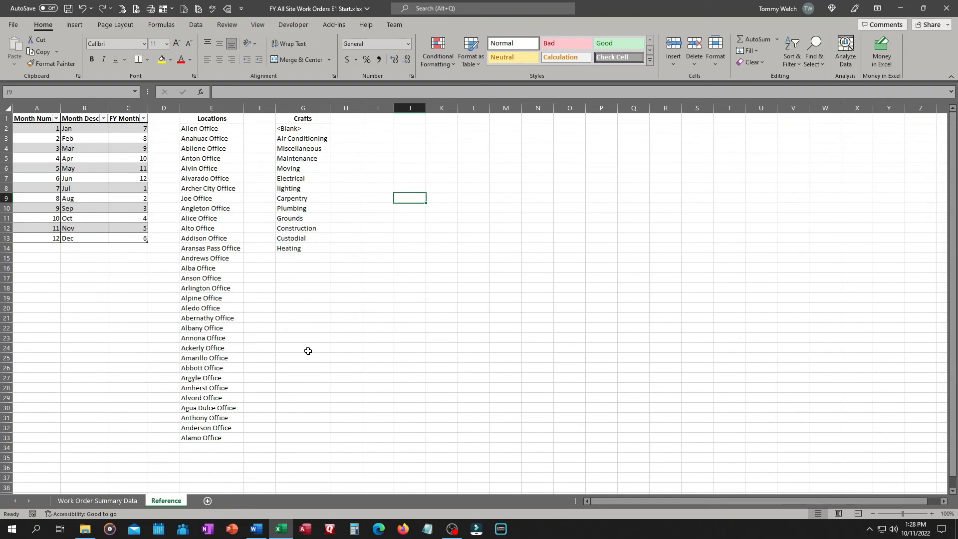
pyautogui.click(92, 501)
pyautogui.hotkey('ctrl', 's')
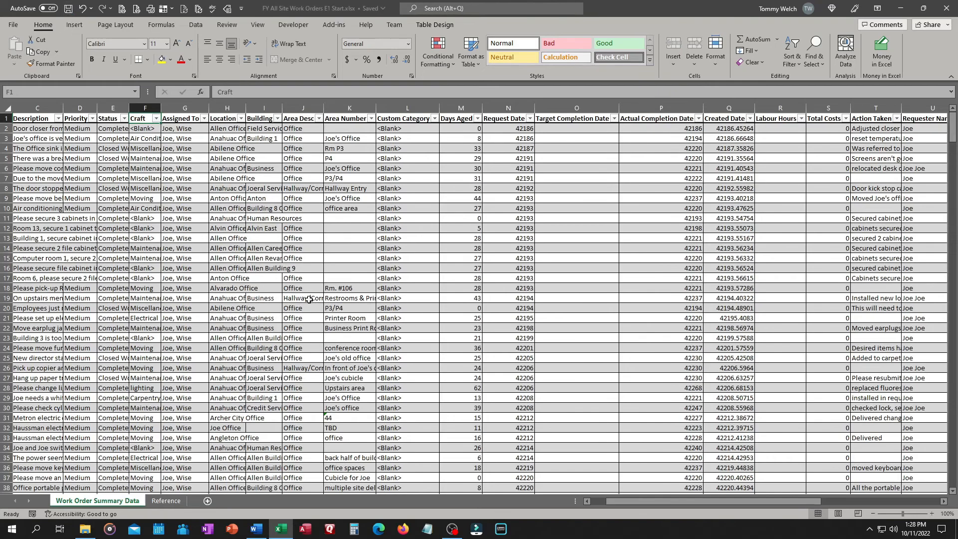